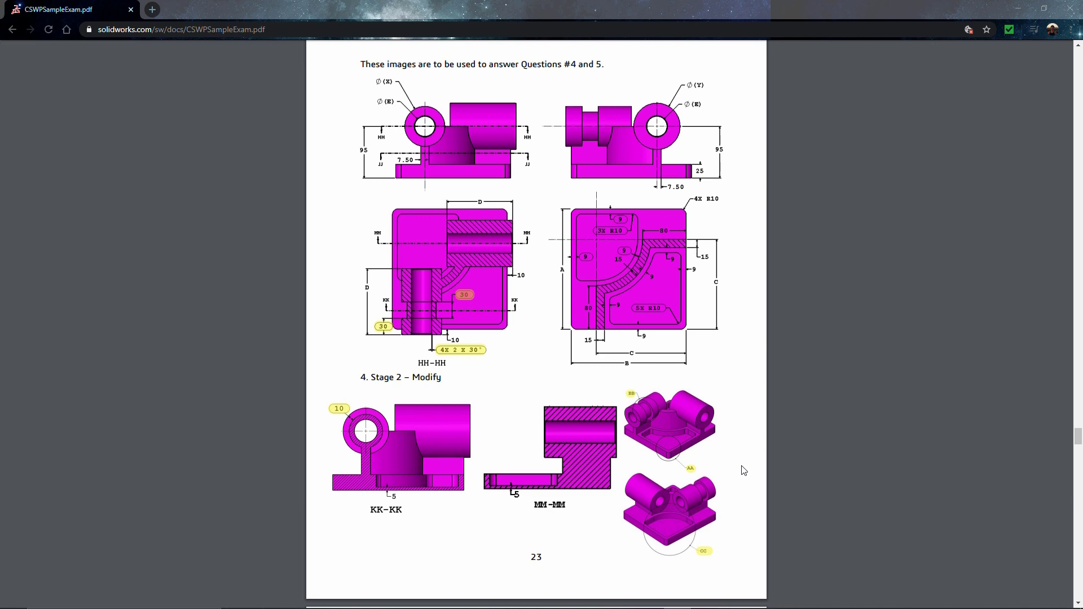
Step: Check the exam's Stage 2 parameters, switch to the CSWP_4 part in SOLIDWORKS, and set global variable A to 221
scroll(743, 470, "down", 10)
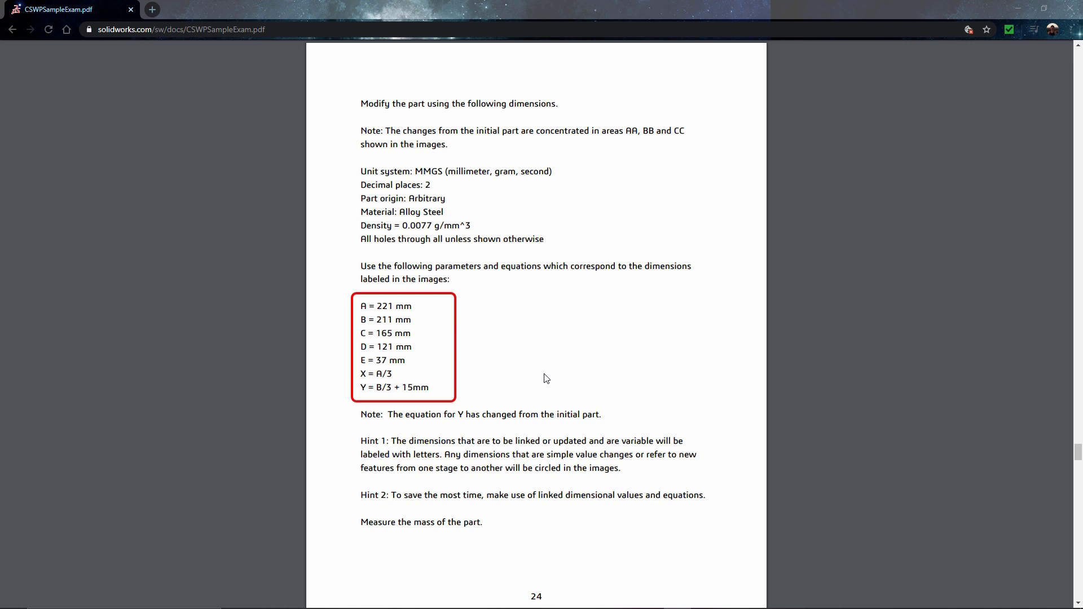
key("alt+Tab")
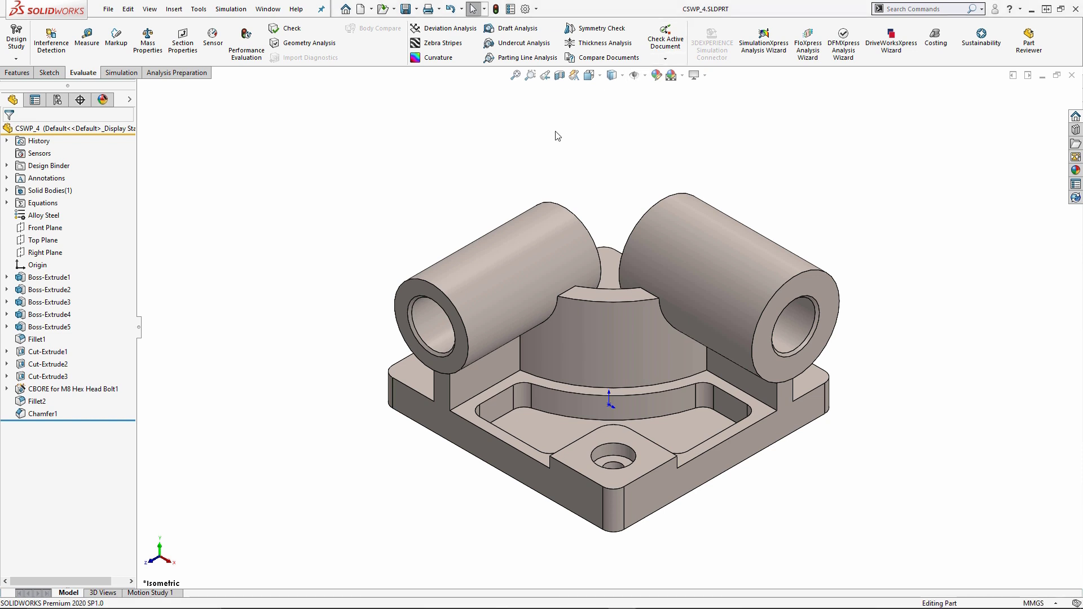
key("alt+t")
key("q")
left_click_drag(414, 142, 485, 123)
left_click(335, 186)
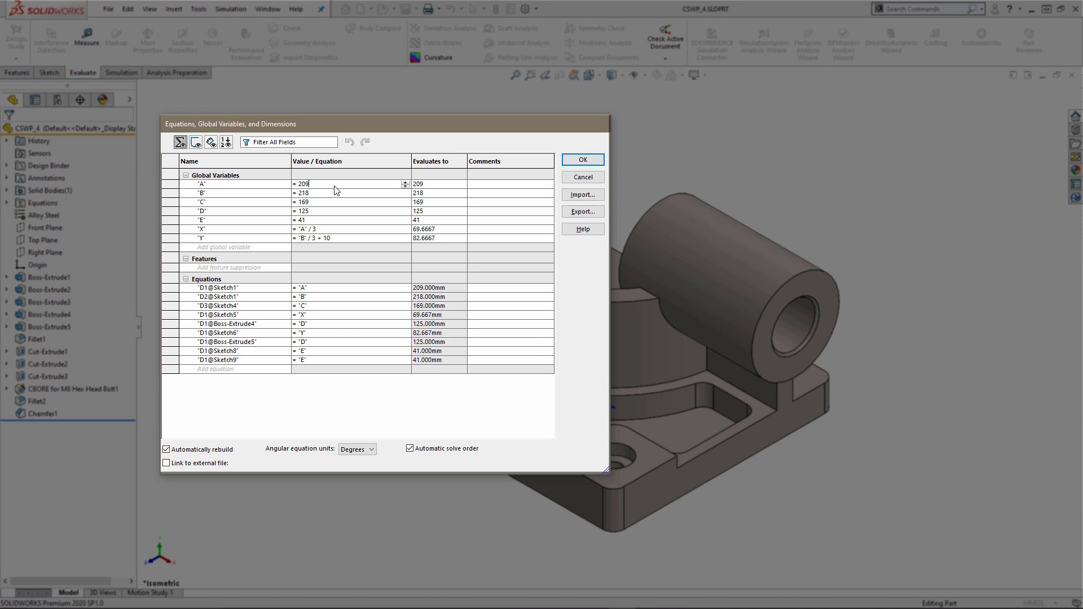
key("BackSpace")
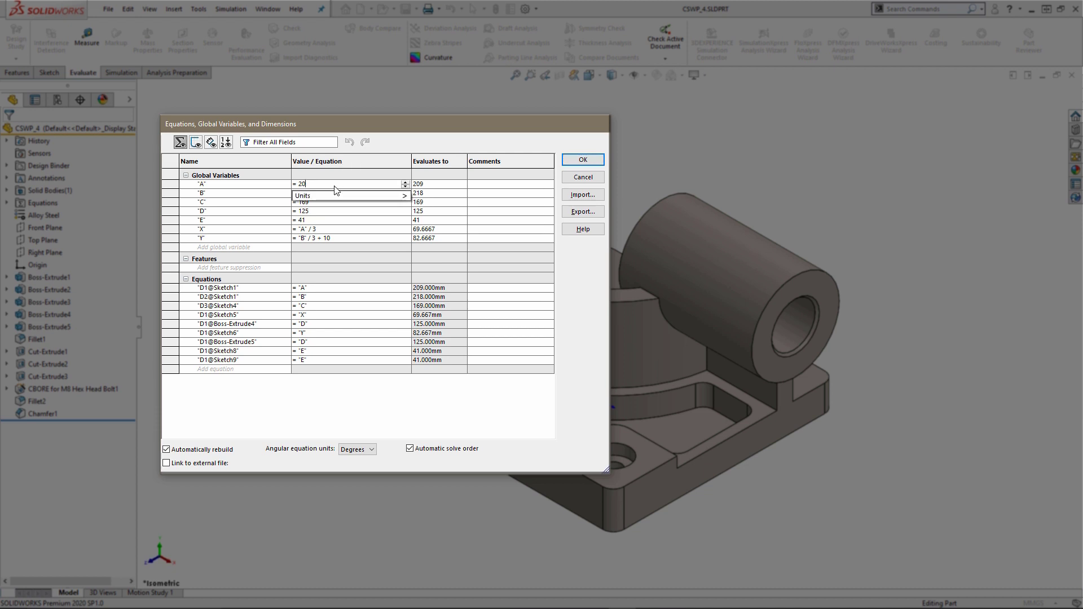
type("21")
key("Tab")
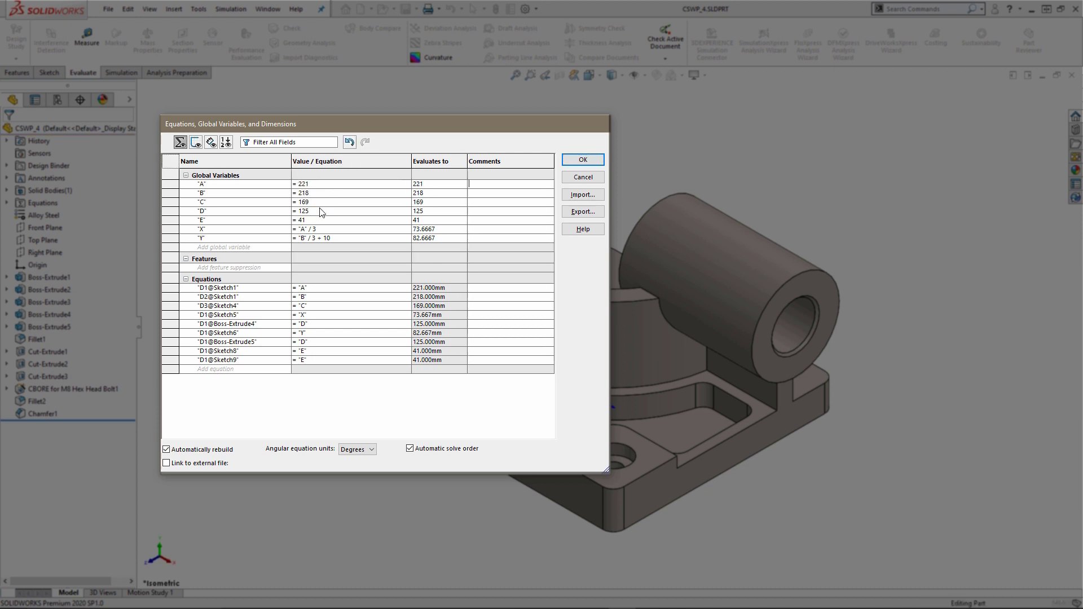
Step: Set global variable B to 211 and global variable C to 165
left_click(322, 193)
key("BackSpace")
key("BackSpace")
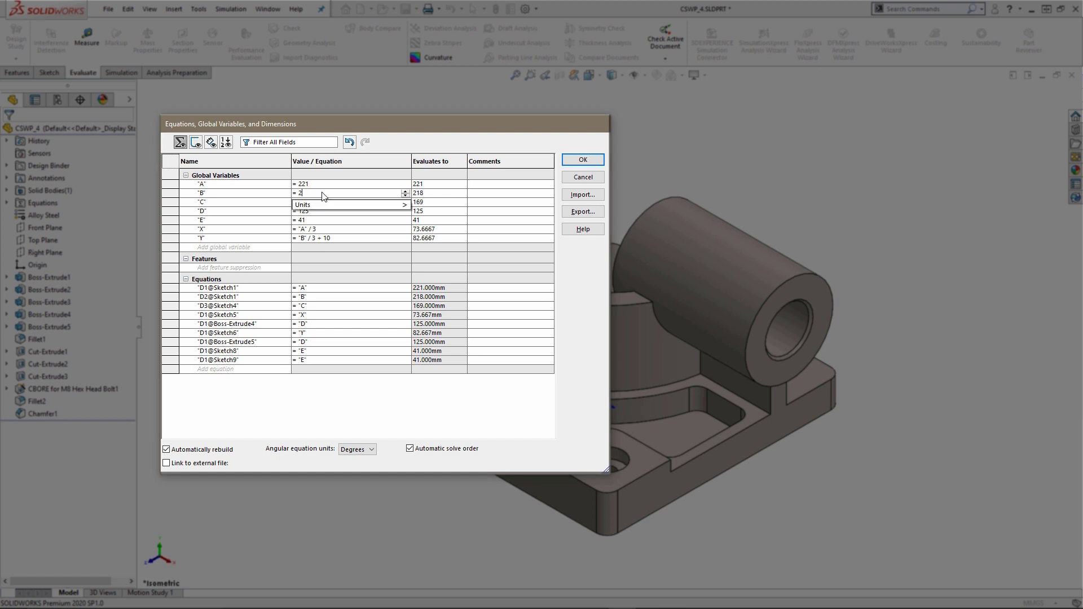
type("11")
key("Tab")
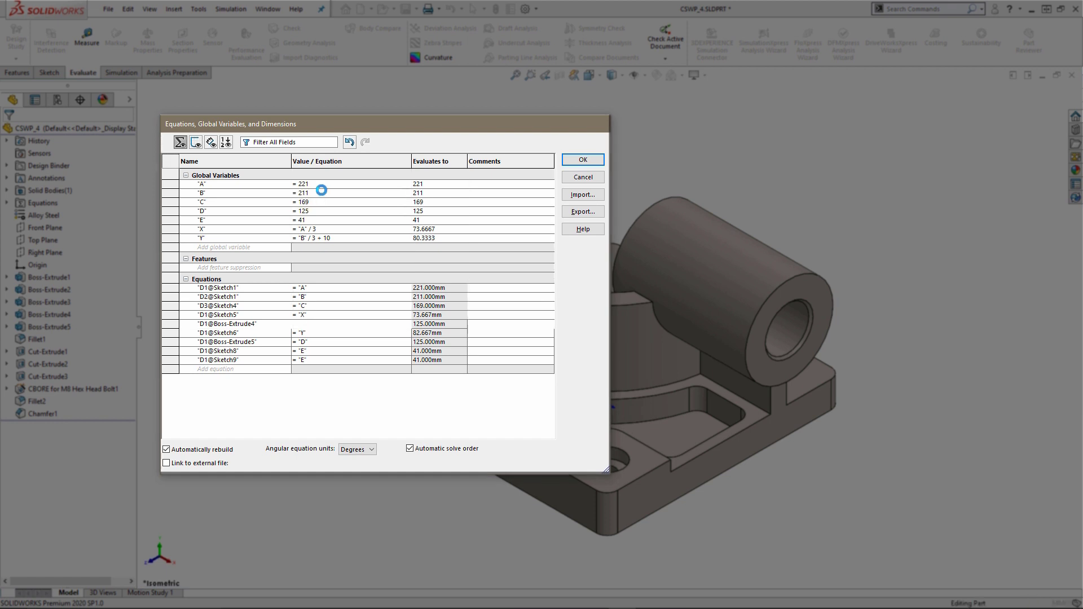
left_click(320, 204)
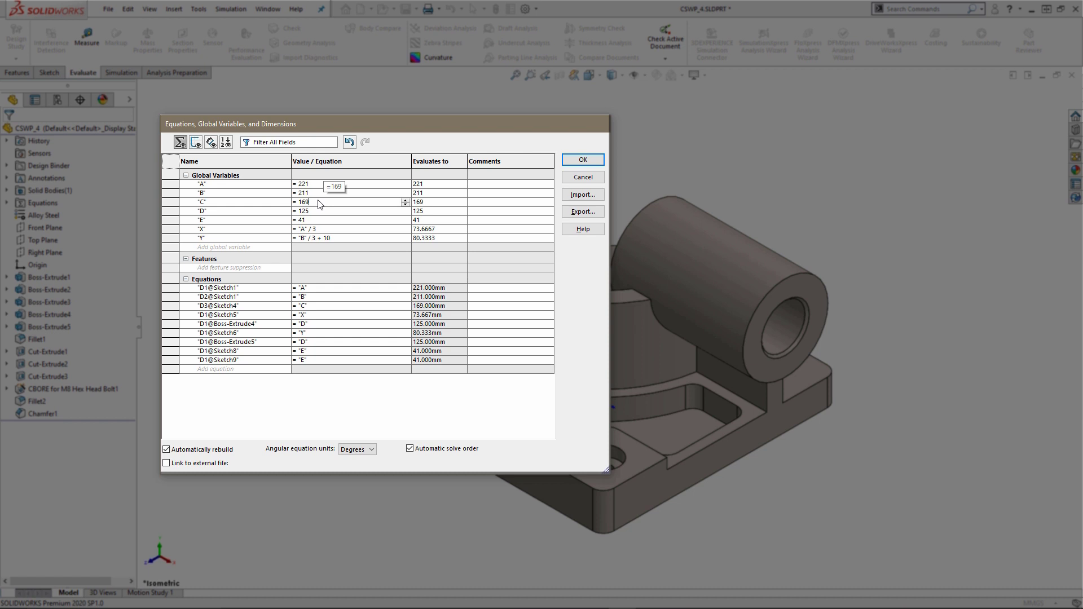
key("BackSpace")
type("5")
key("Tab")
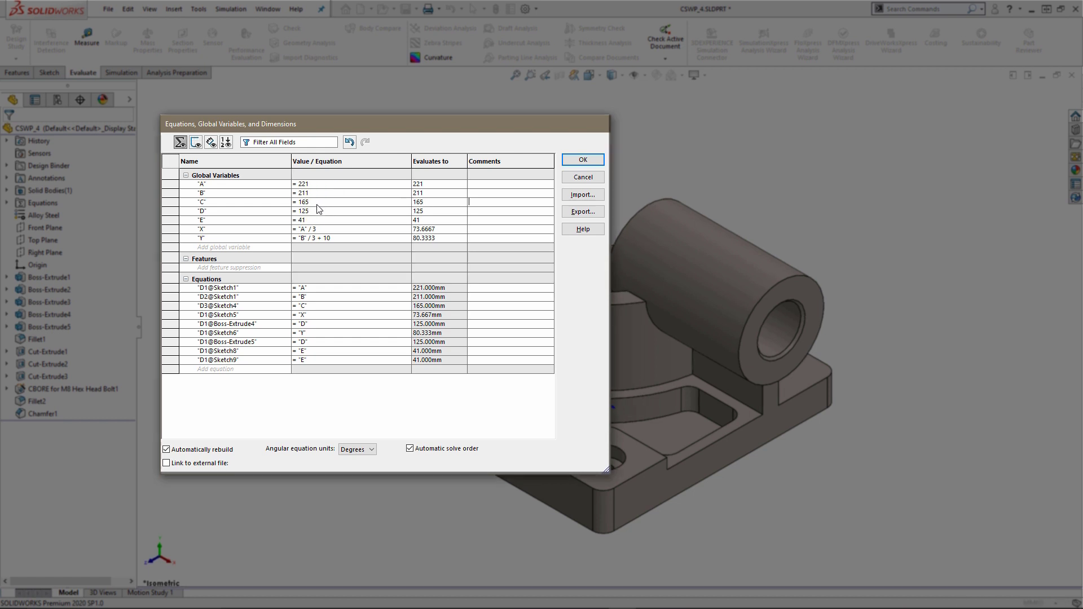
Step: Set global variable D to 121 and global variable E to 37
left_click(319, 211)
key("BackSpace")
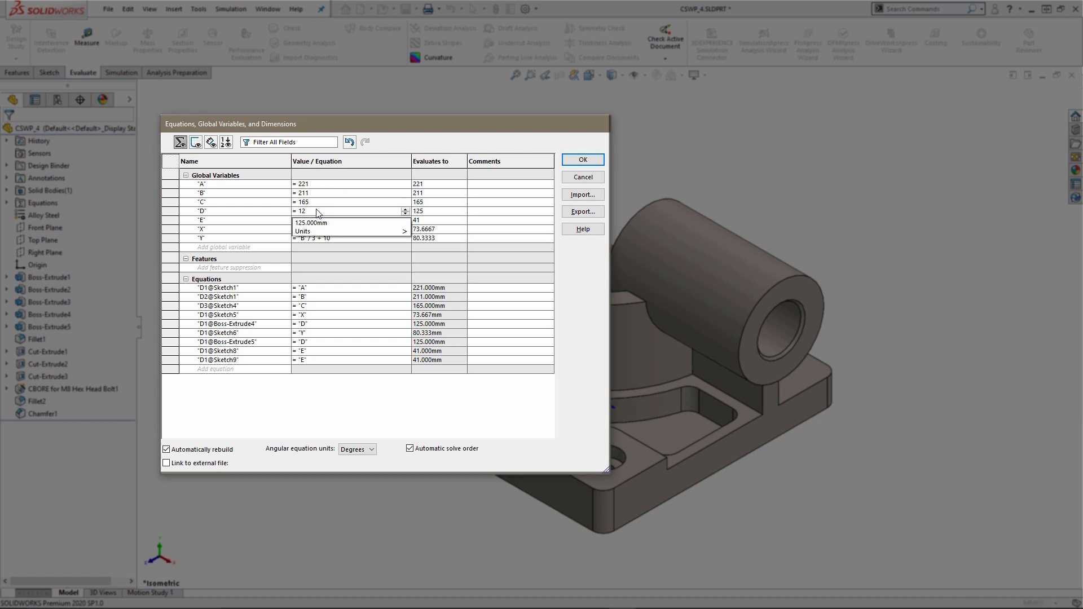
type("1")
left_click(315, 222)
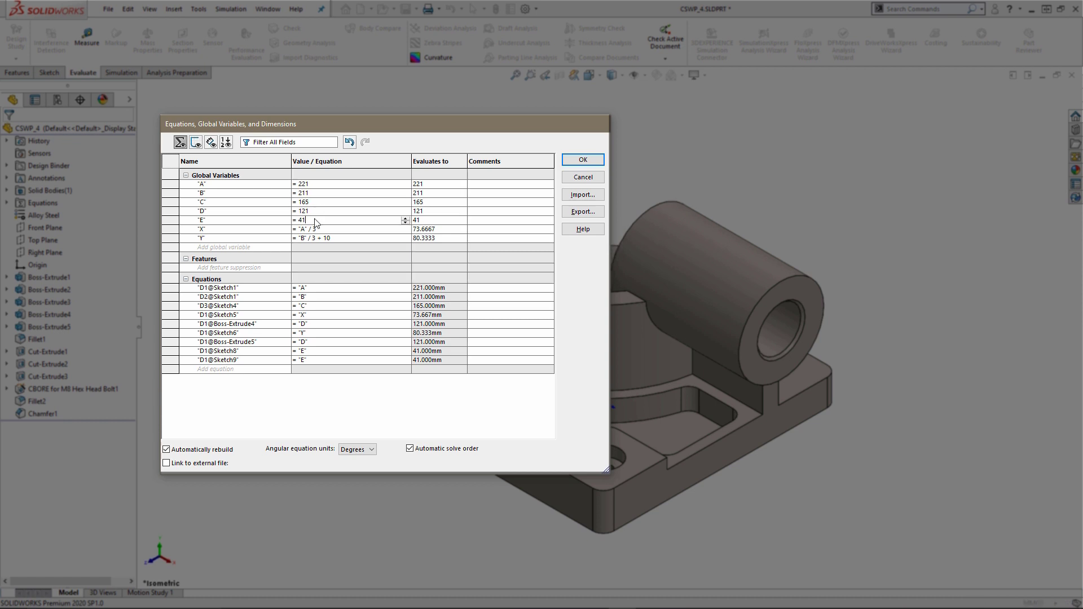
key("BackSpace")
key("BackSpace")
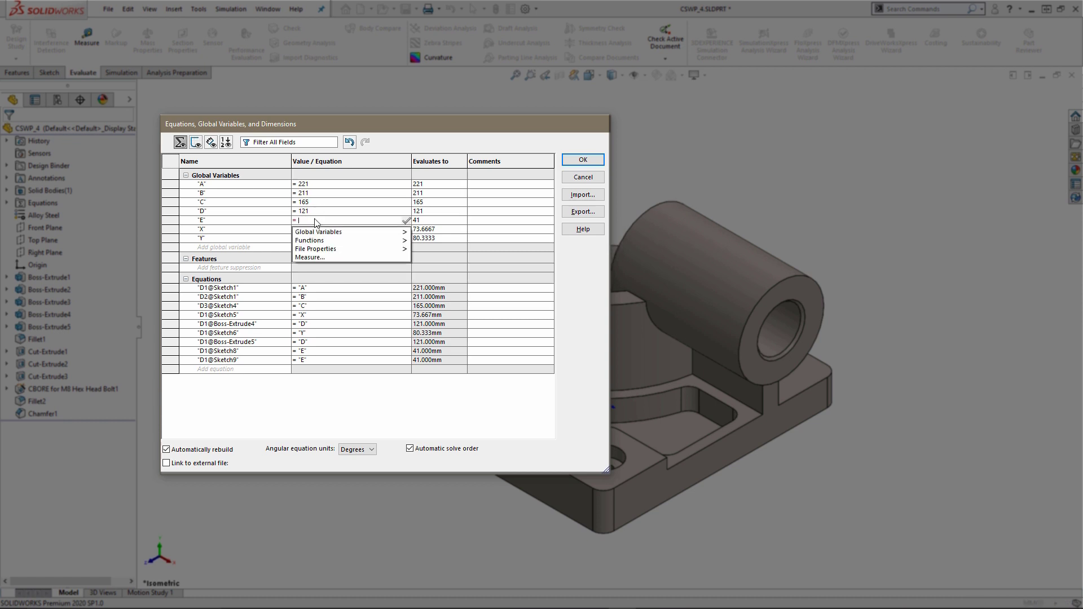
type("37")
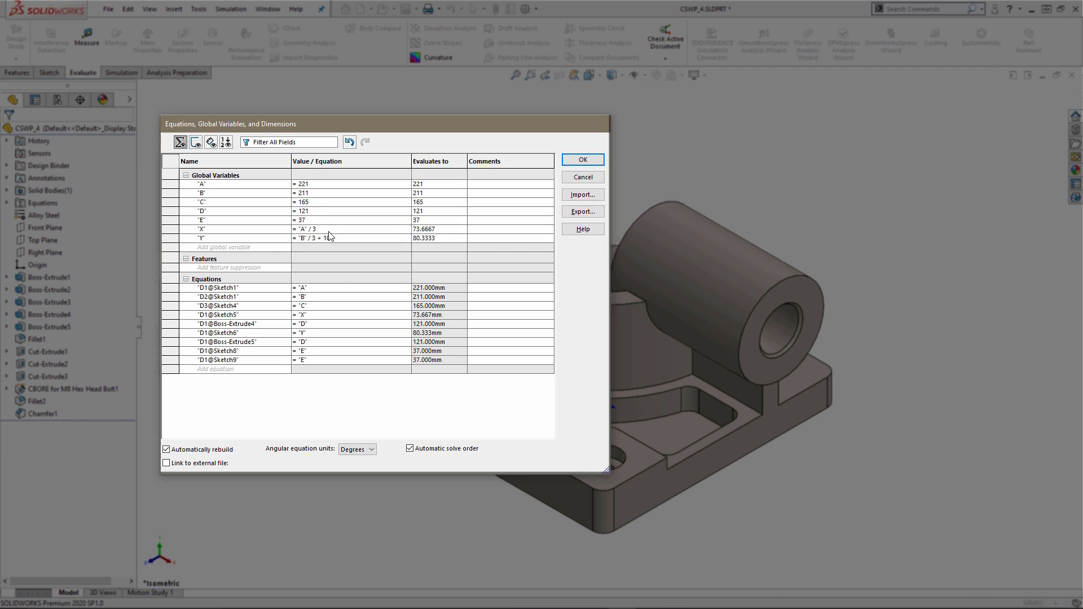
Step: Change the equation of global variable Y to "B" / 3 + 15 and accept the equation changes
left_click(333, 239)
key("BackSpace")
type("5")
key("Return")
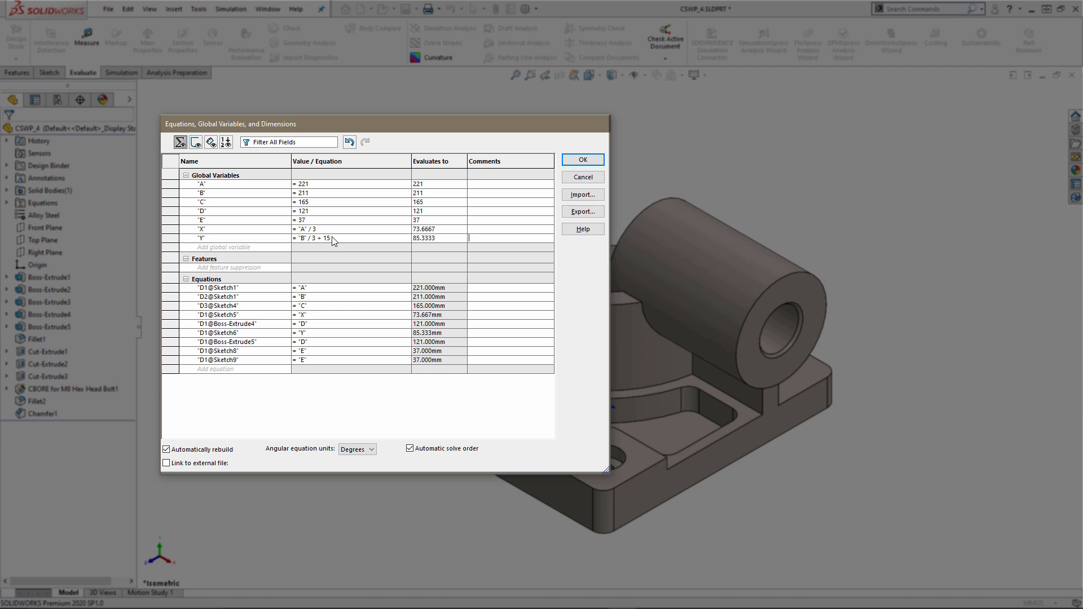
left_click(584, 161)
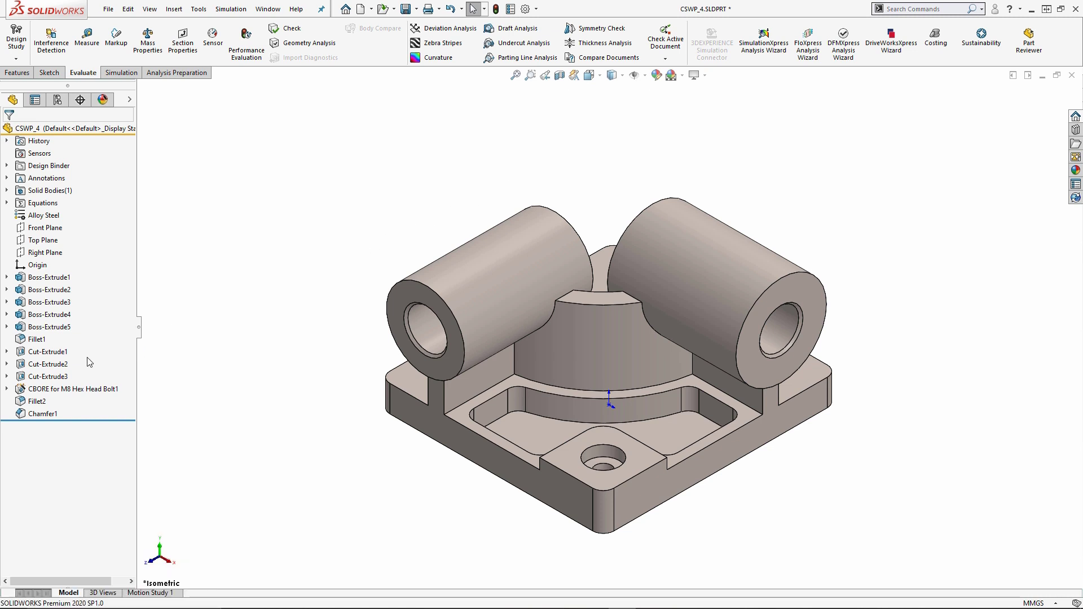
Step: Delete the CBORE for M8 Hex Head Bolt1 feature from the base corner, along with its dependent sketches
right_click(64, 389)
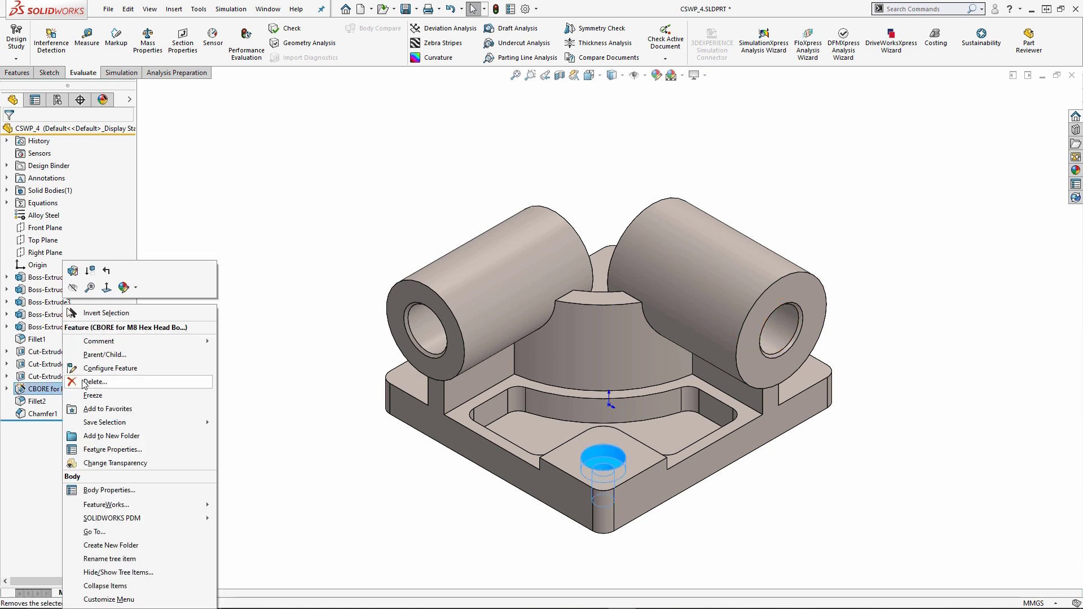
left_click(88, 383)
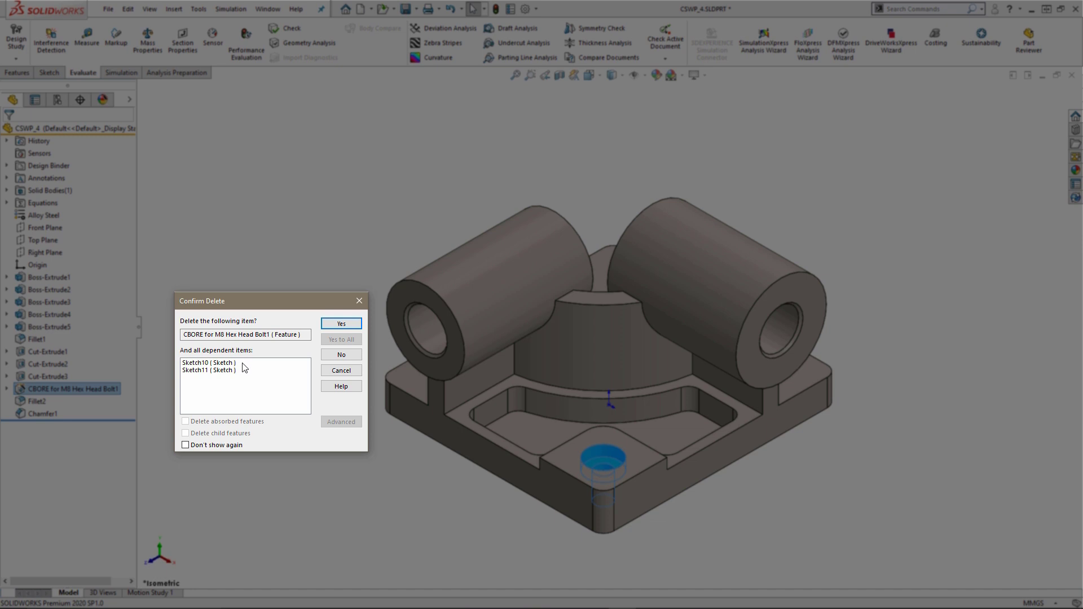
left_click(341, 324)
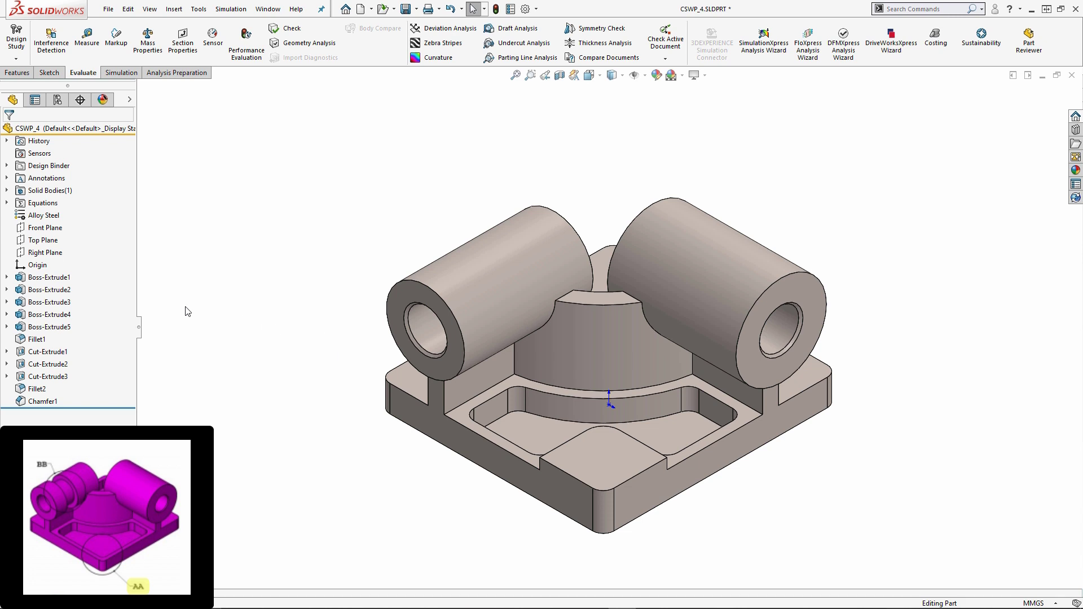
Step: Delete the Boss-Extrude2 corner pad with its absorbed sketch, and continue the rebuild without repairing Sketch4
mouse_move(49, 294)
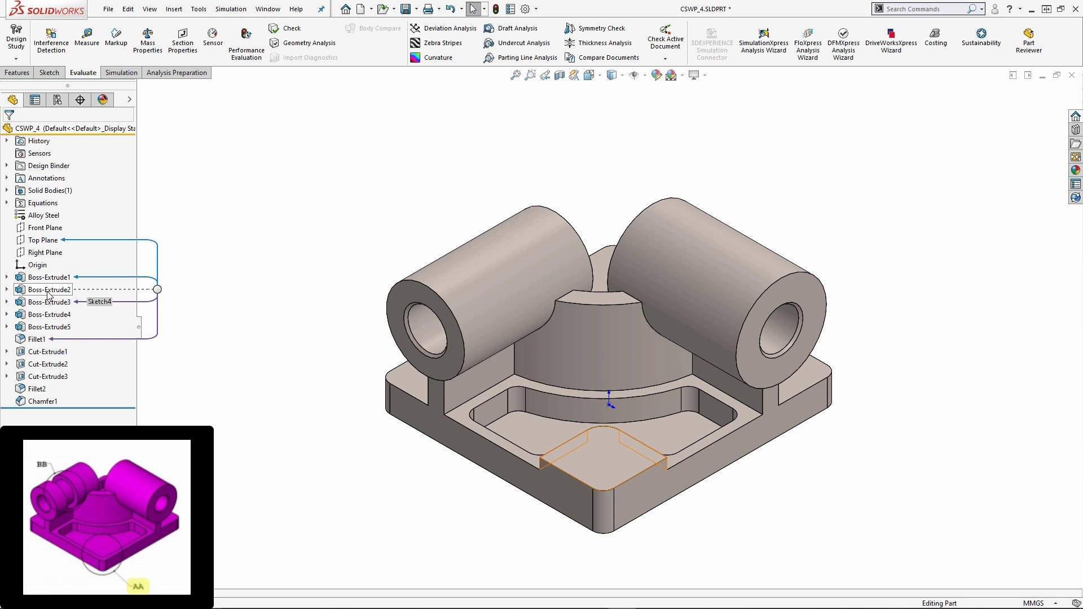
right_click(49, 294)
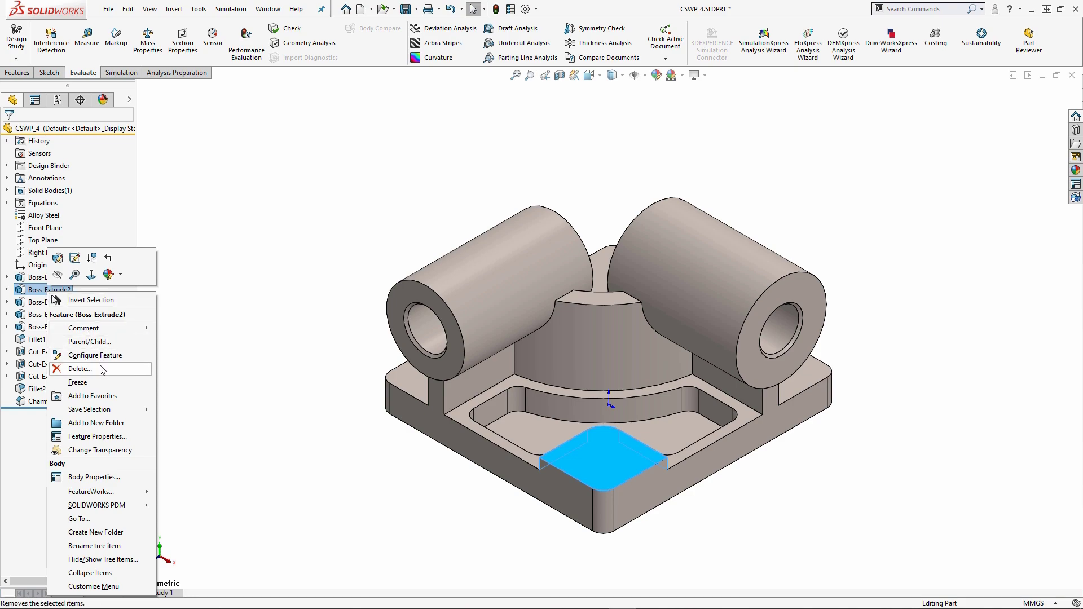
left_click(80, 368)
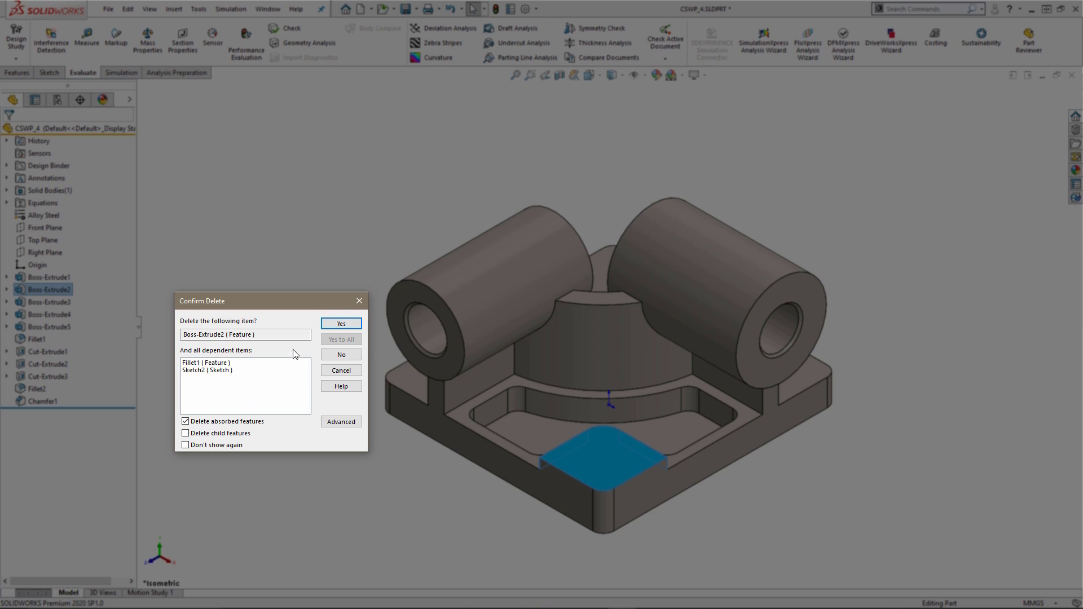
left_click(343, 326)
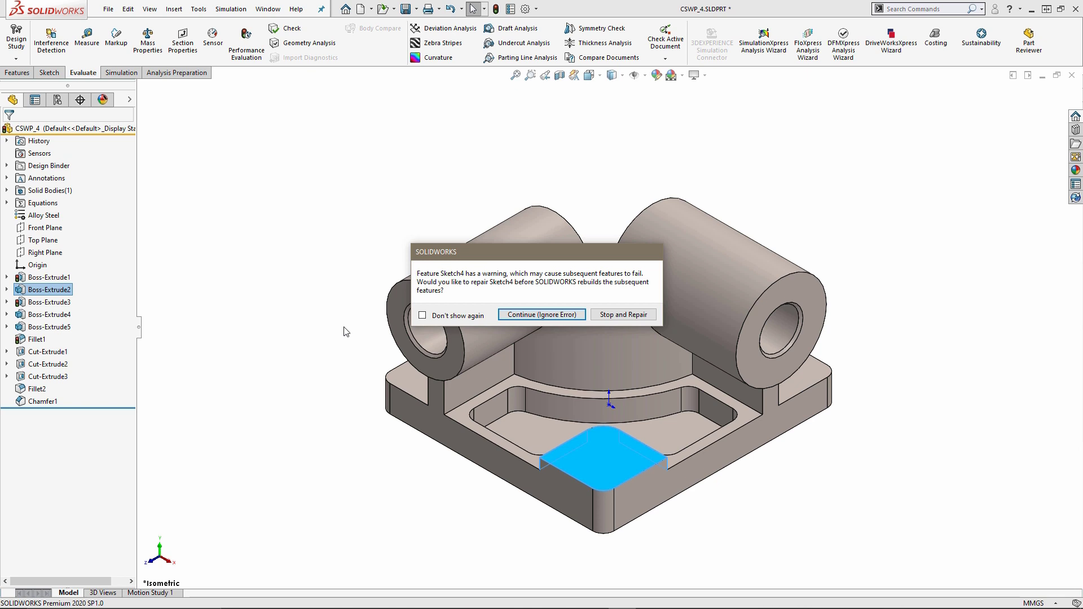
left_click(543, 315)
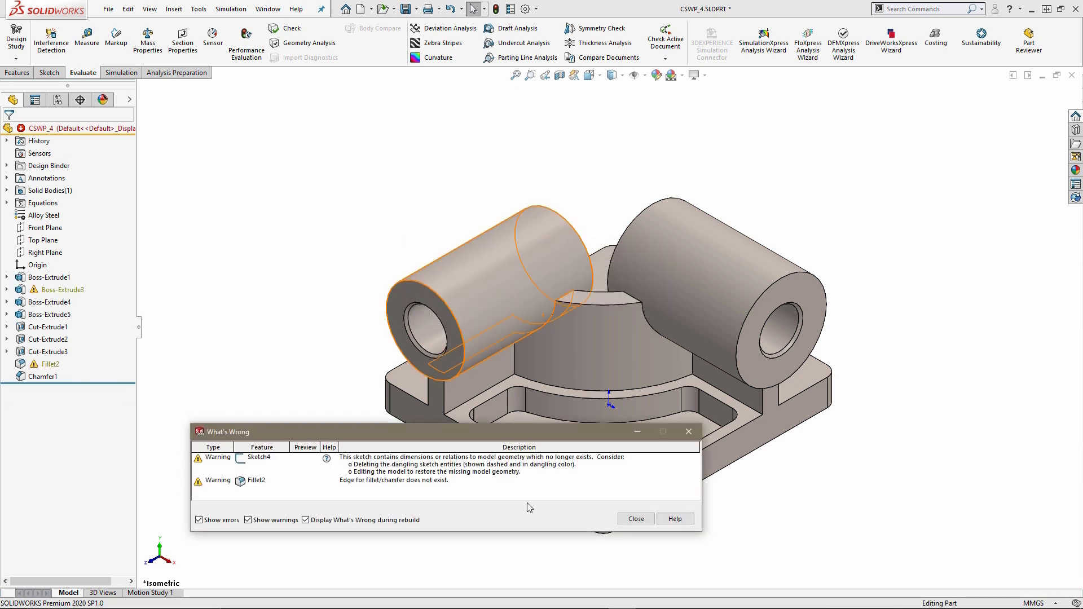
left_click(636, 519)
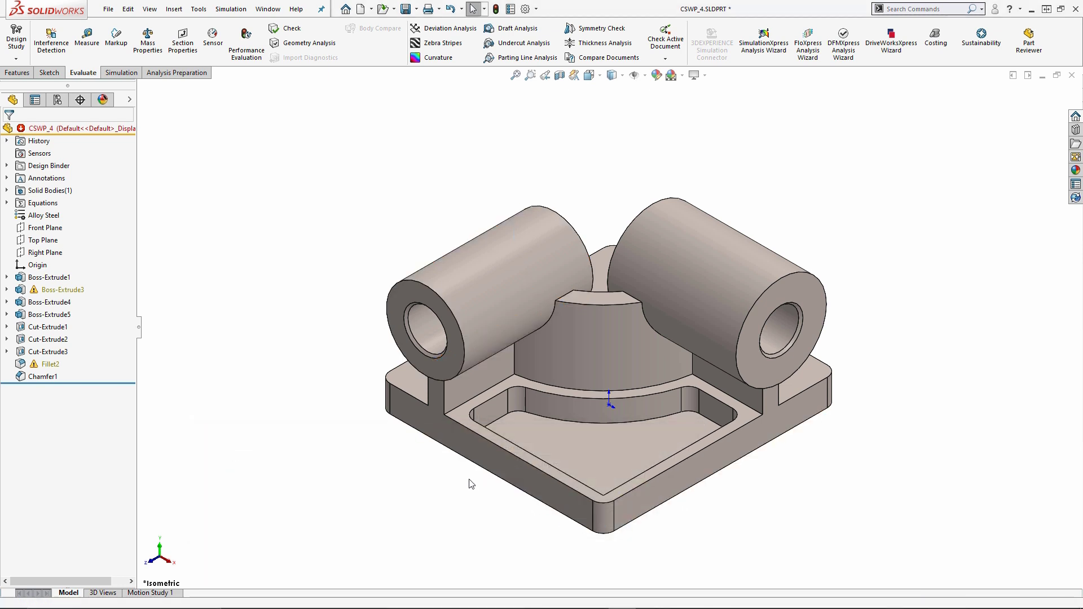
Step: Edit Sketch4 of Boss-Extrude3 and reattach the dangling end of its overall vertical dimension to the base plate's lower edge
middle_click_drag(471, 479, 474, 490)
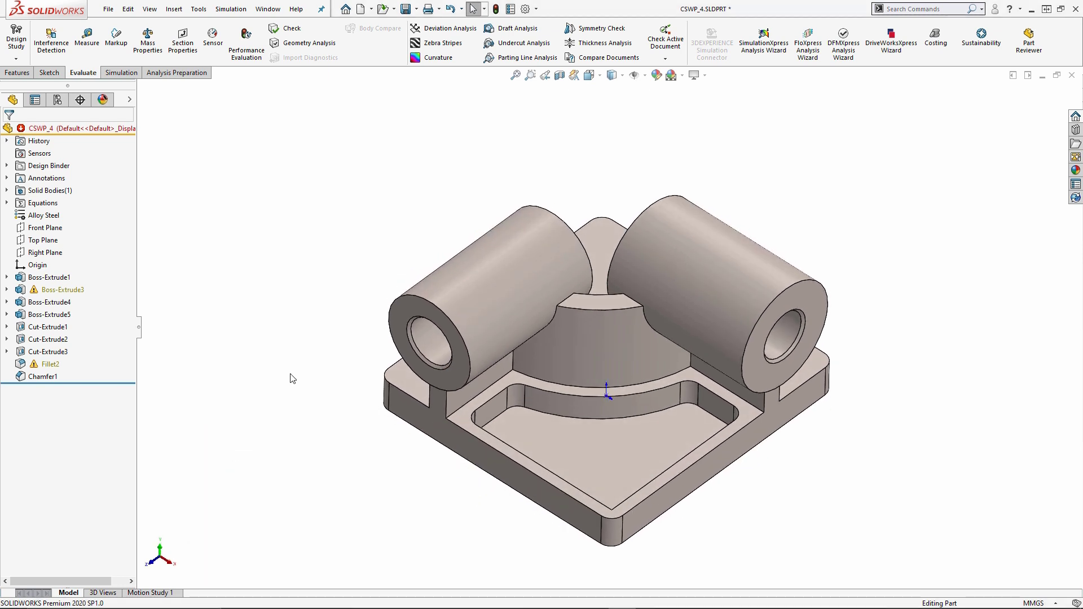
left_click(7, 290)
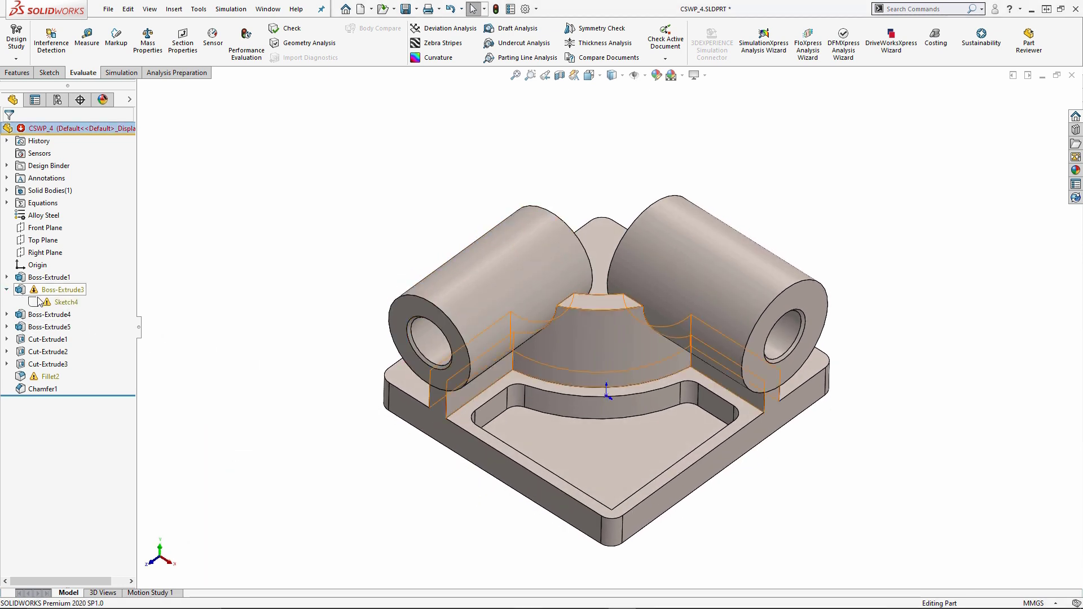
right_click(56, 302)
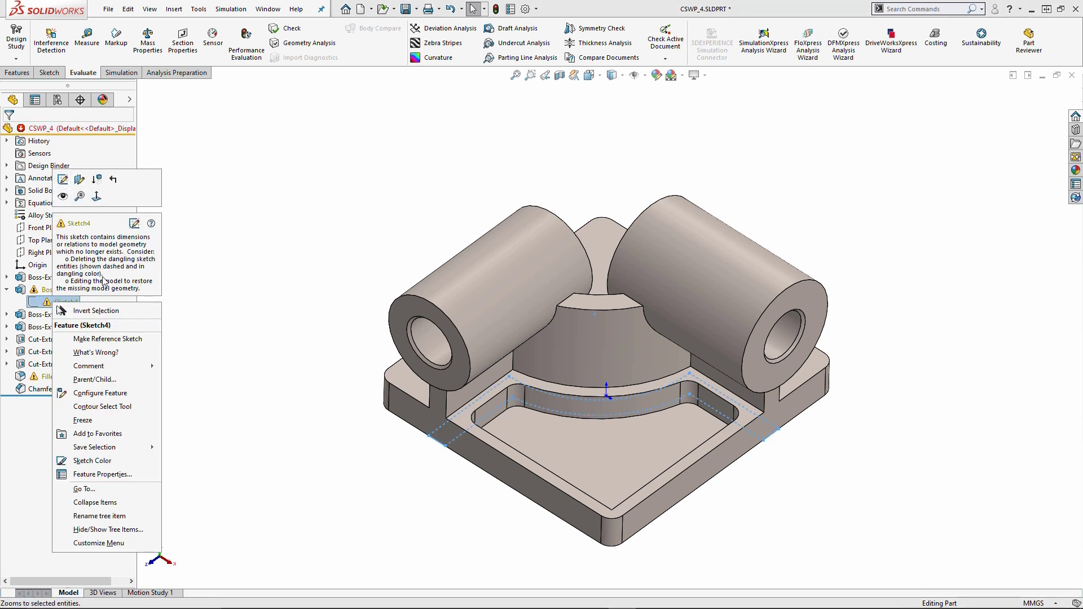
left_click(62, 180)
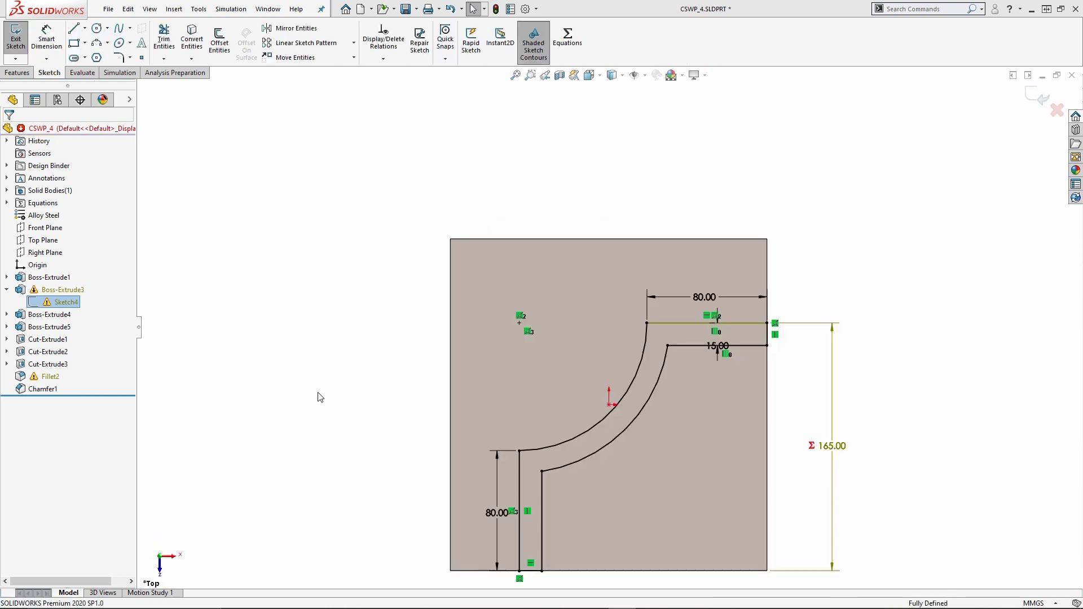
scroll(726, 421, "up", 1)
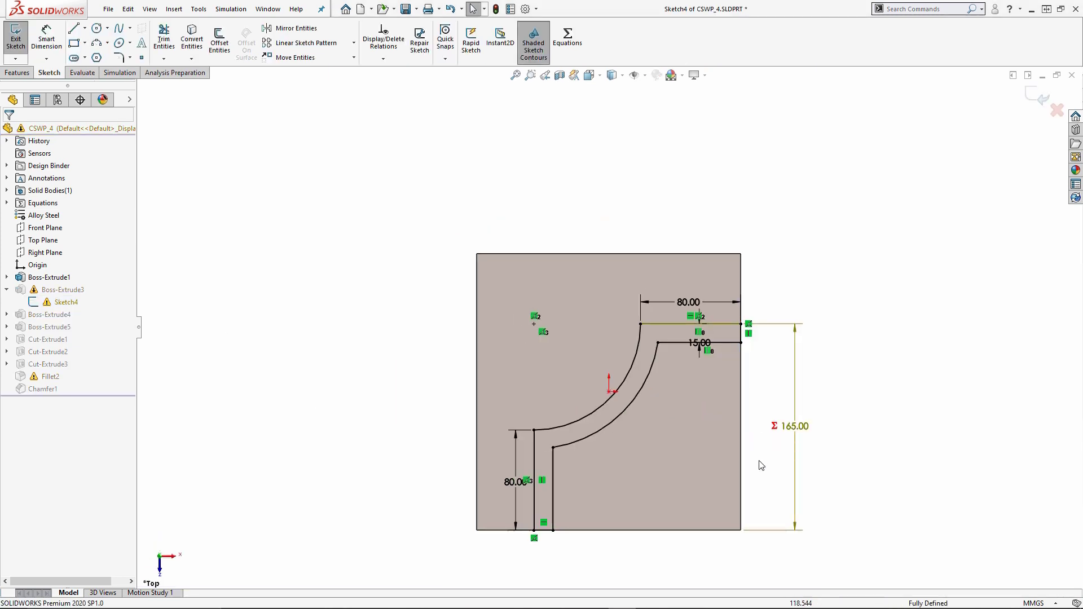
scroll(771, 476, "down", 1)
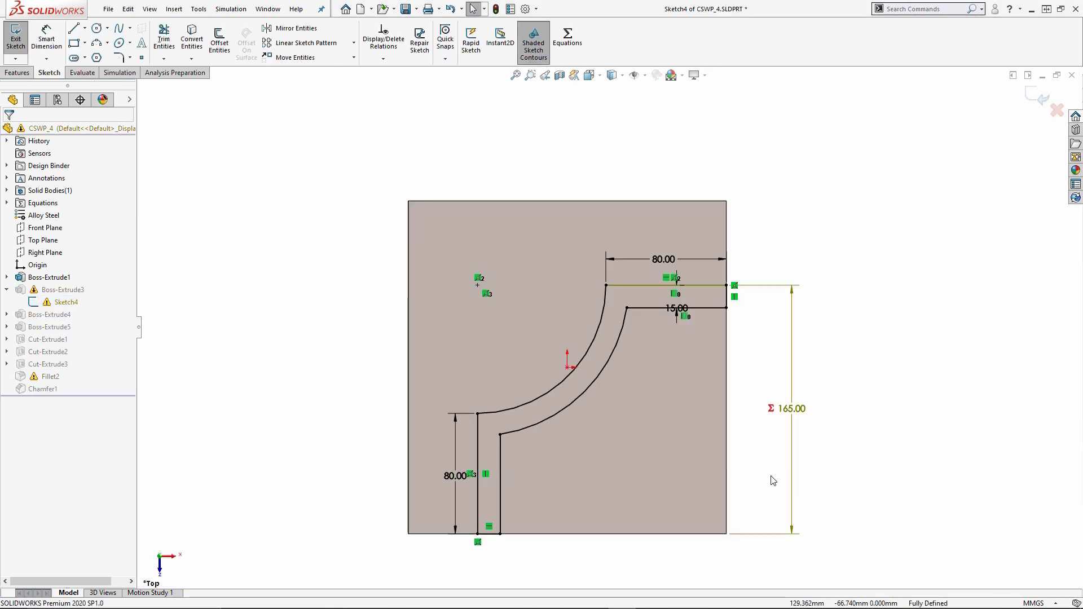
left_click(795, 415)
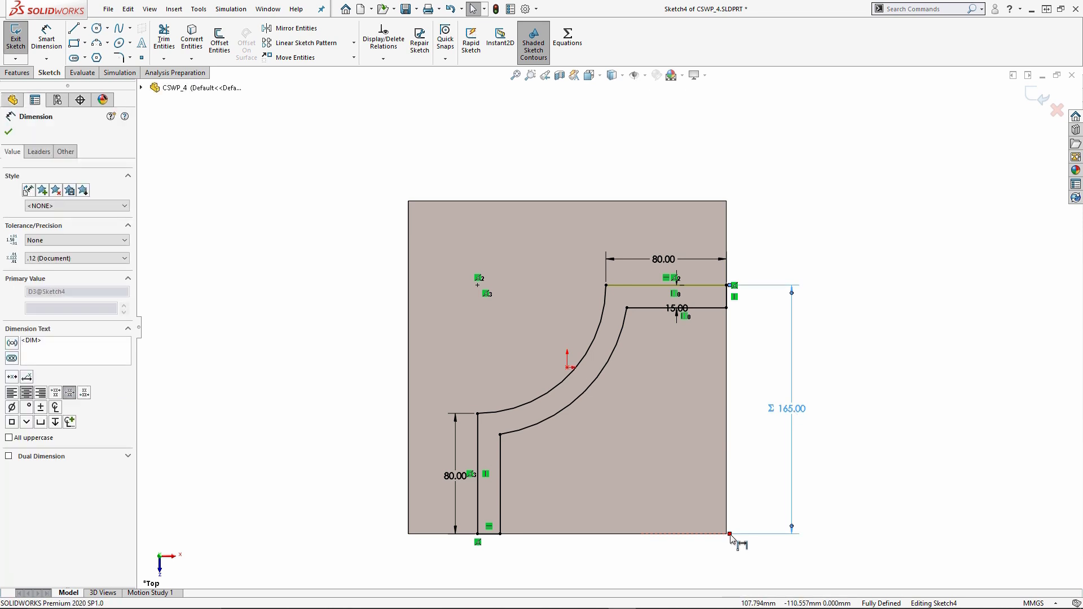
left_click_drag(713, 536, 711, 536)
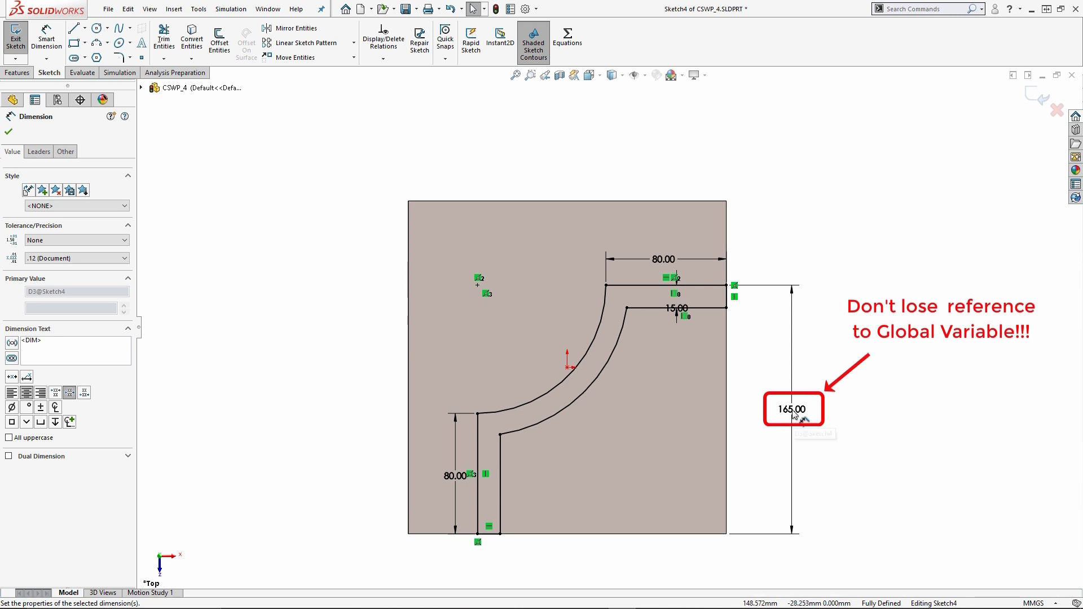
Step: Link Sketch4's overall 165 mm vertical dimension to global variable C
double_click(792, 410)
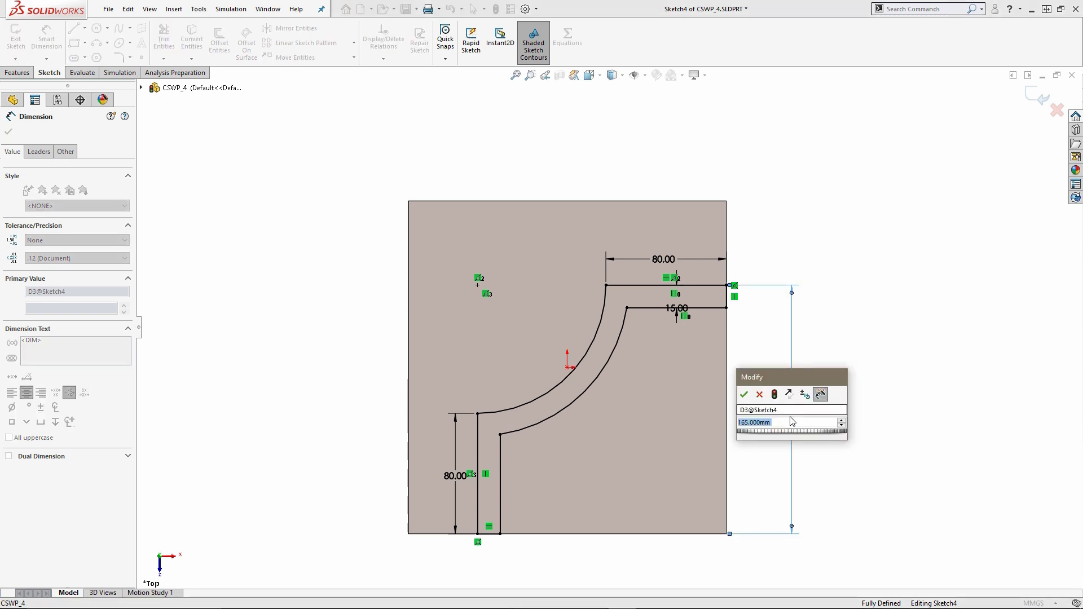
type("=")
key("Down")
key("Right")
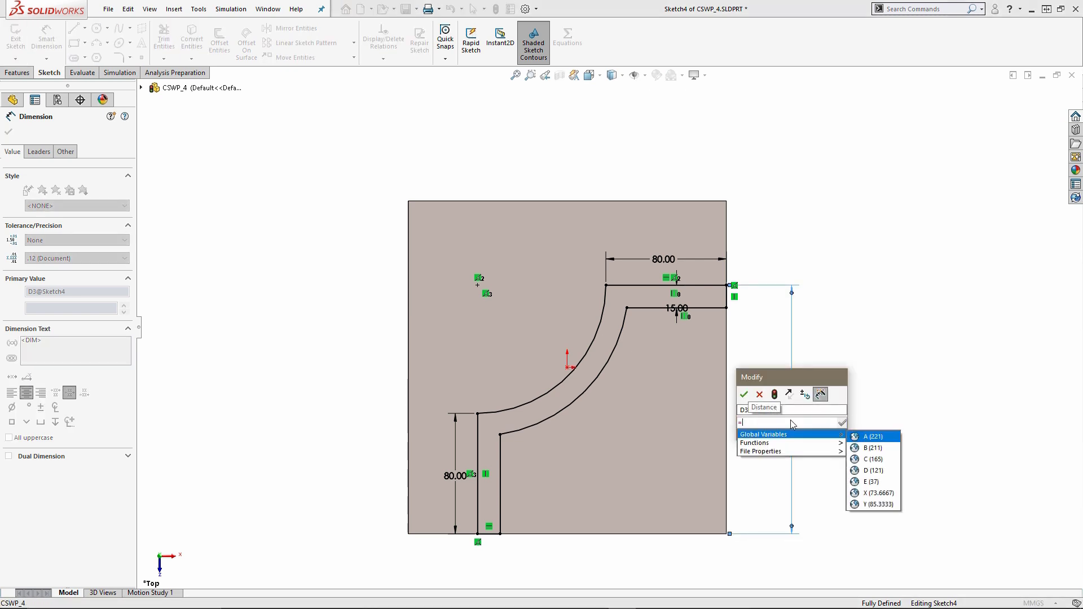
key("Down")
key("Down")
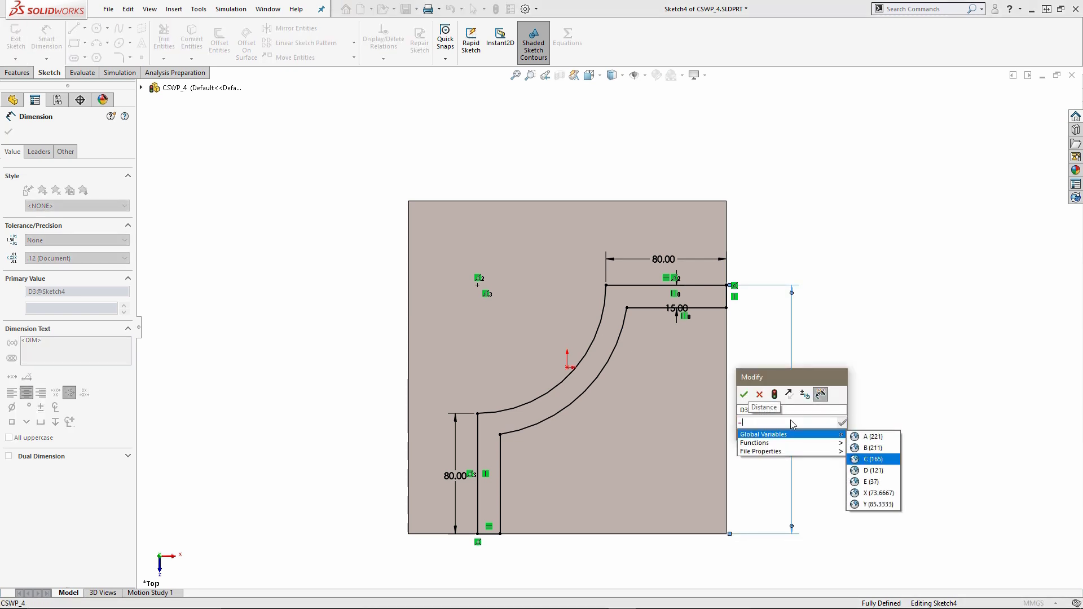
key("Return")
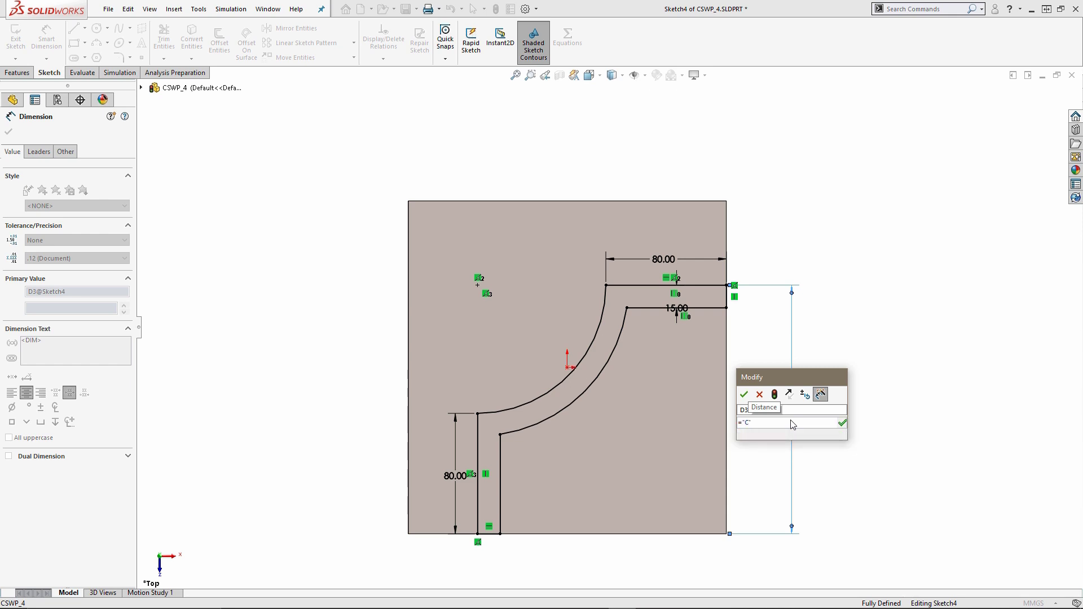
key("Return")
key("Return")
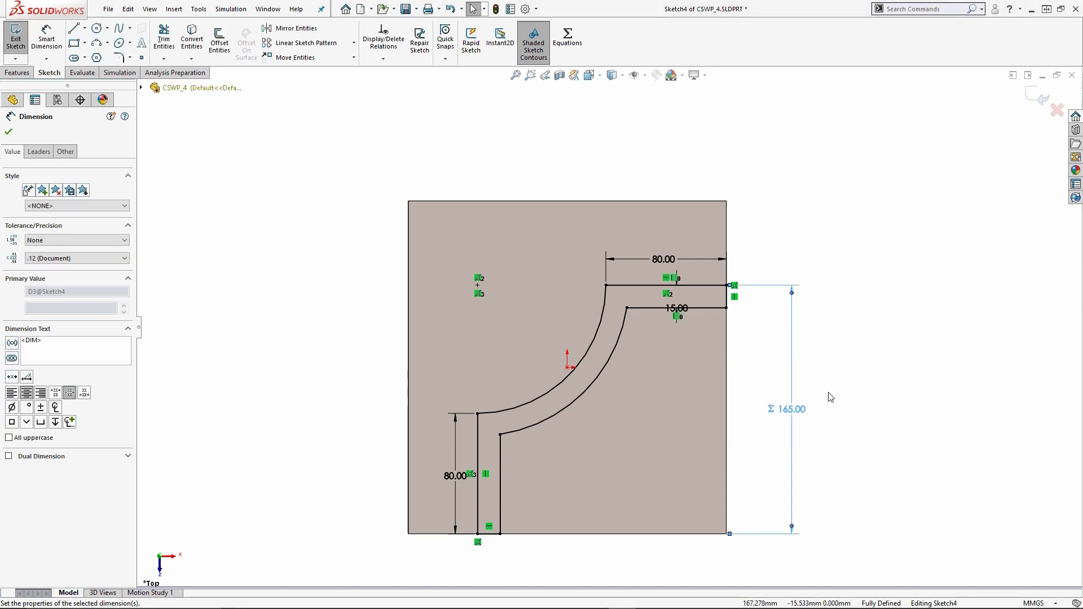
left_click(831, 398)
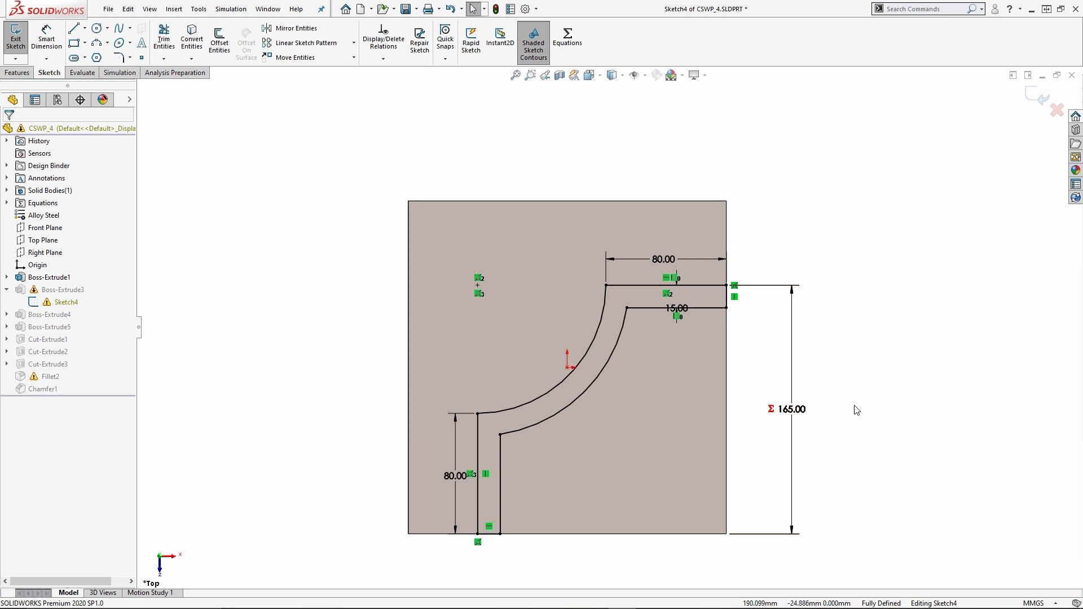
Step: Exit Sketch4, continue the rebuild without repairing Fillet2 and close the What's Wrong report
left_click(1036, 103)
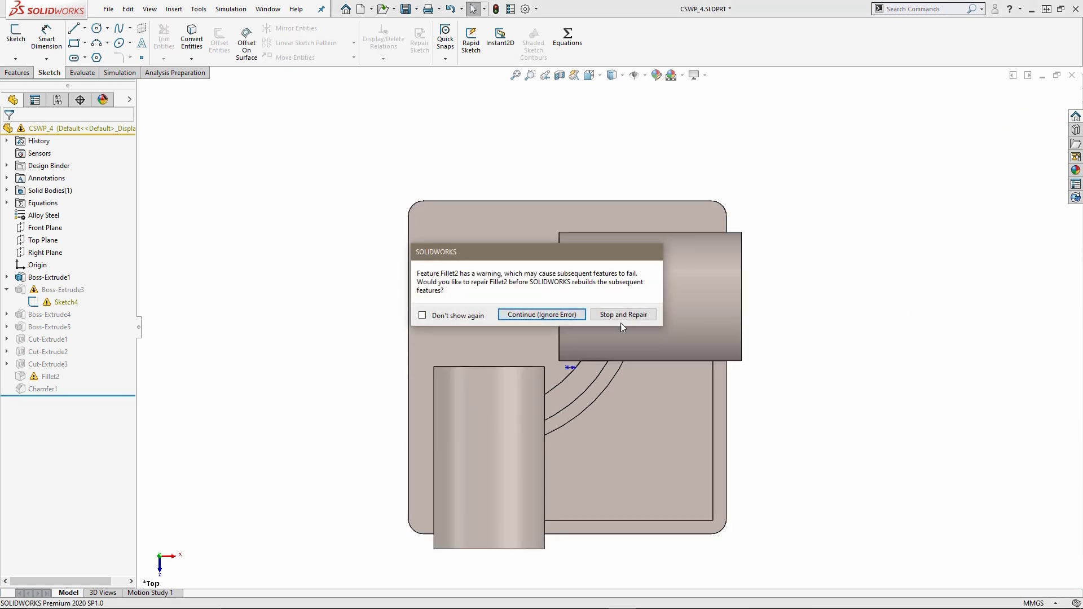
left_click(542, 315)
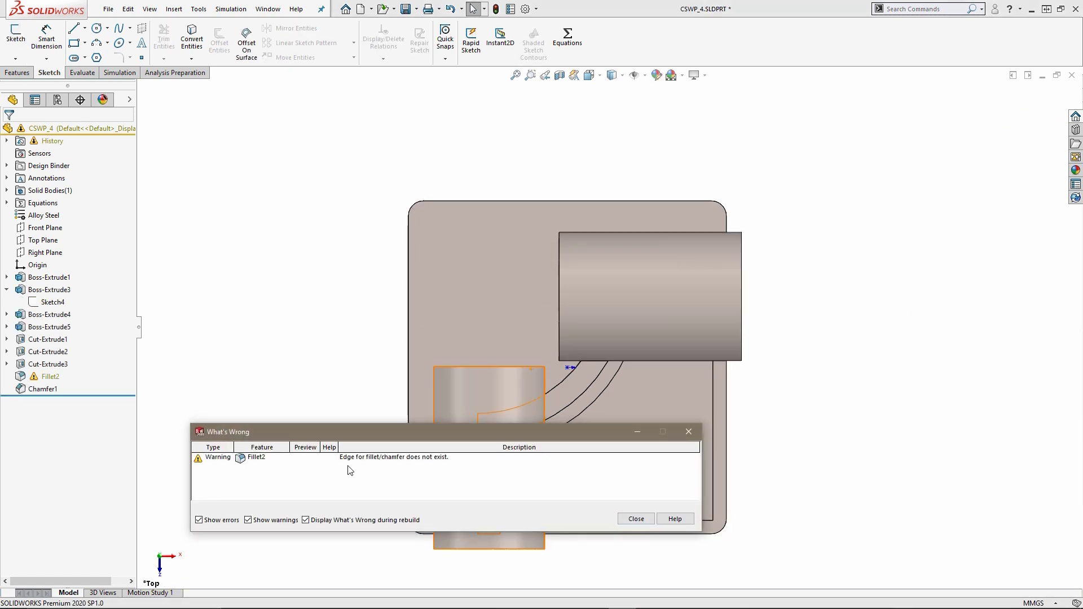
left_click(636, 519)
Step: Edit the Fillet2 feature and remove its two missing edges from the items to fillet
middle_click_drag(638, 527, 607, 403)
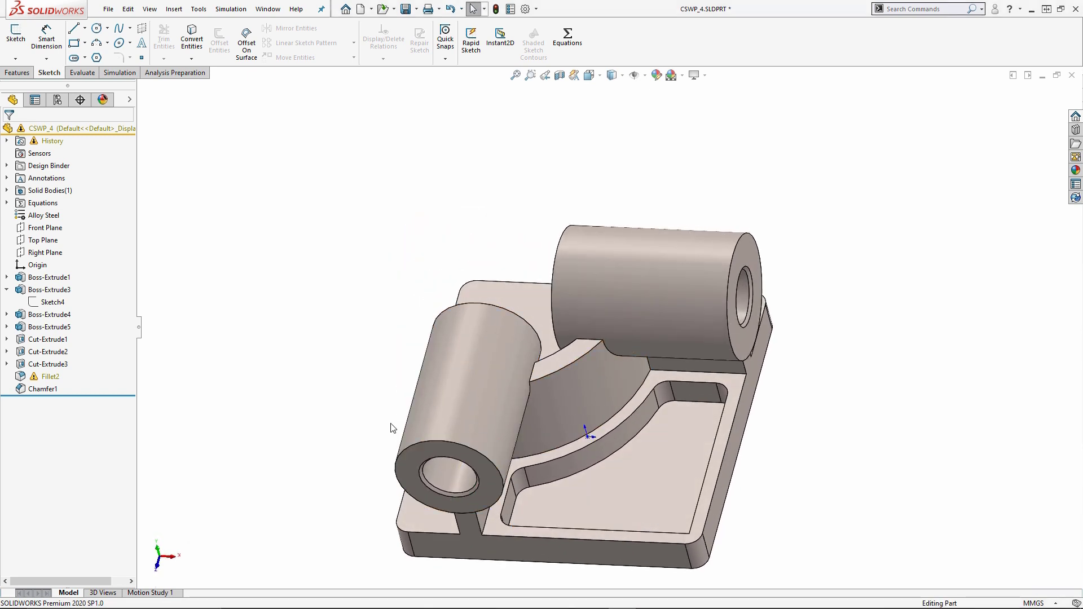
right_click(50, 377)
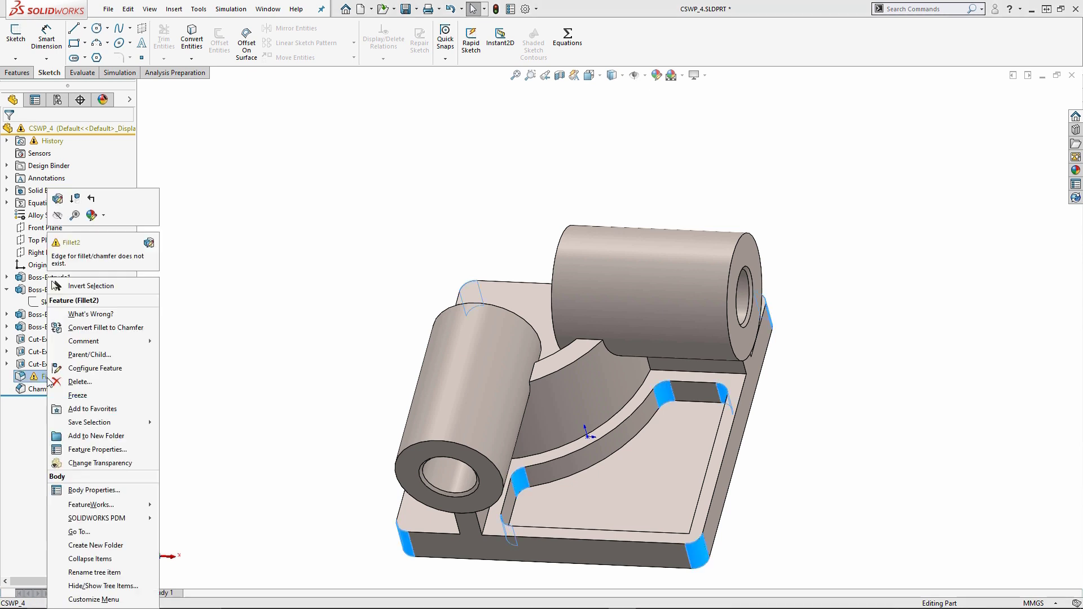
left_click(57, 199)
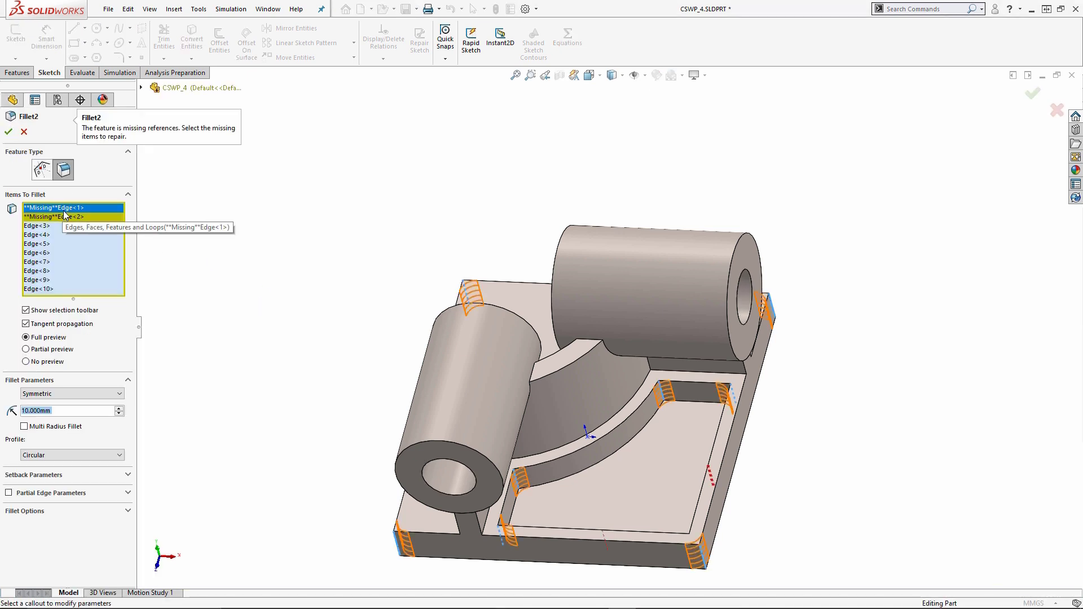
right_click(66, 212)
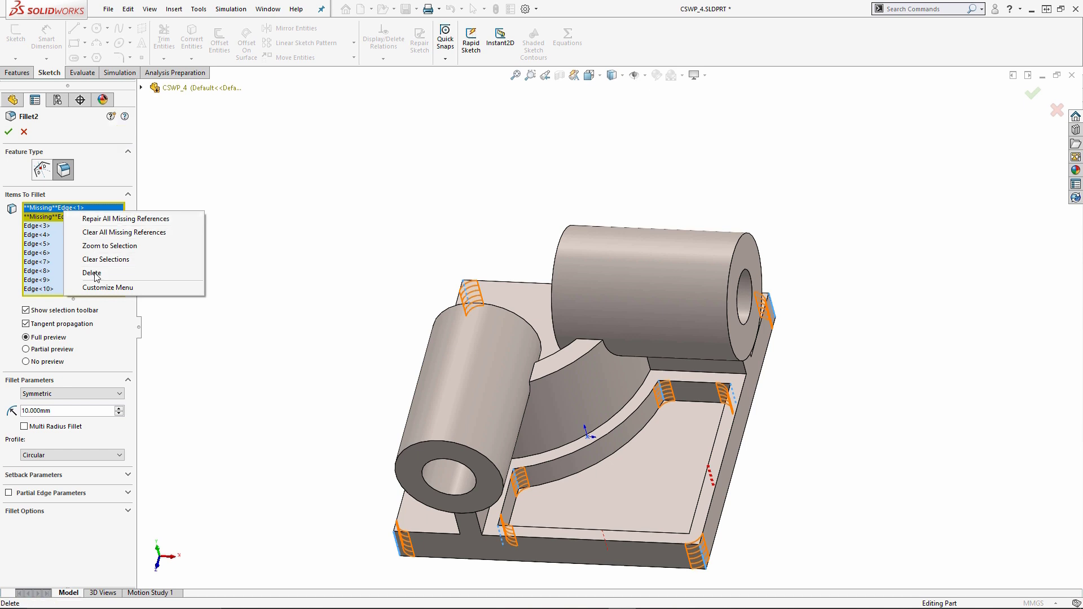
left_click(91, 272)
right_click(80, 214)
left_click(103, 273)
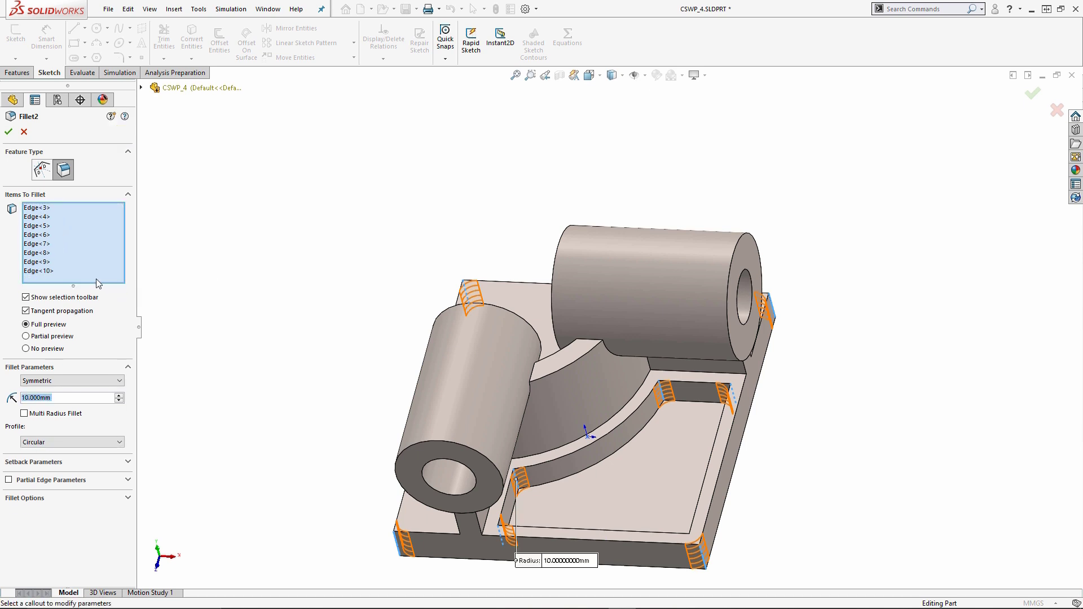
Step: Add the unrounded vertical corner edge of the pocket to Fillet2's 10 mm fillet and accept the feature
middle_click_drag(477, 429, 677, 474)
scroll(677, 474, "down", 5)
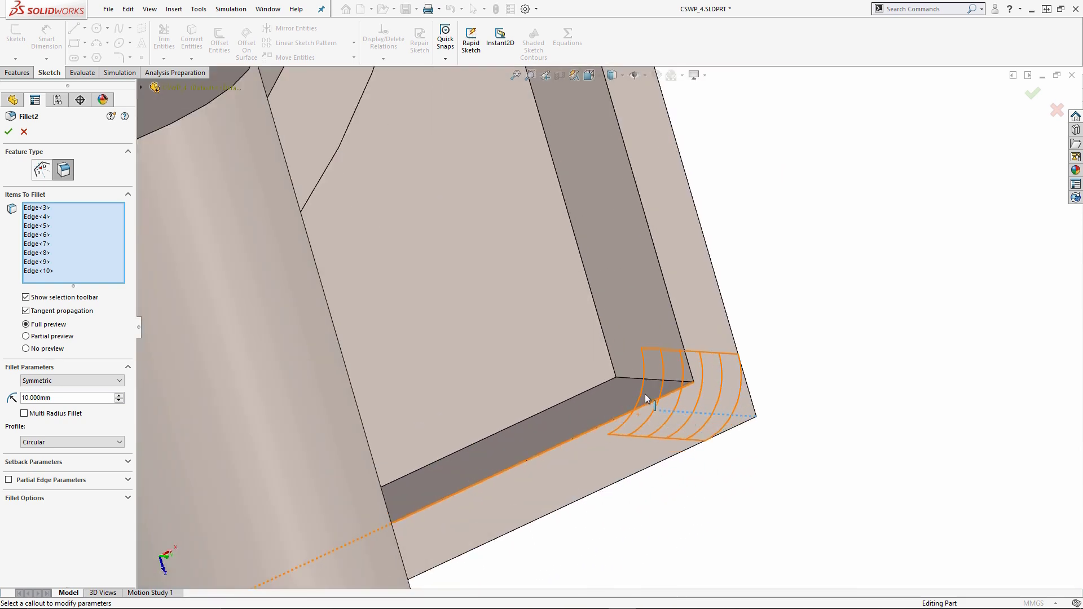
left_click(626, 377)
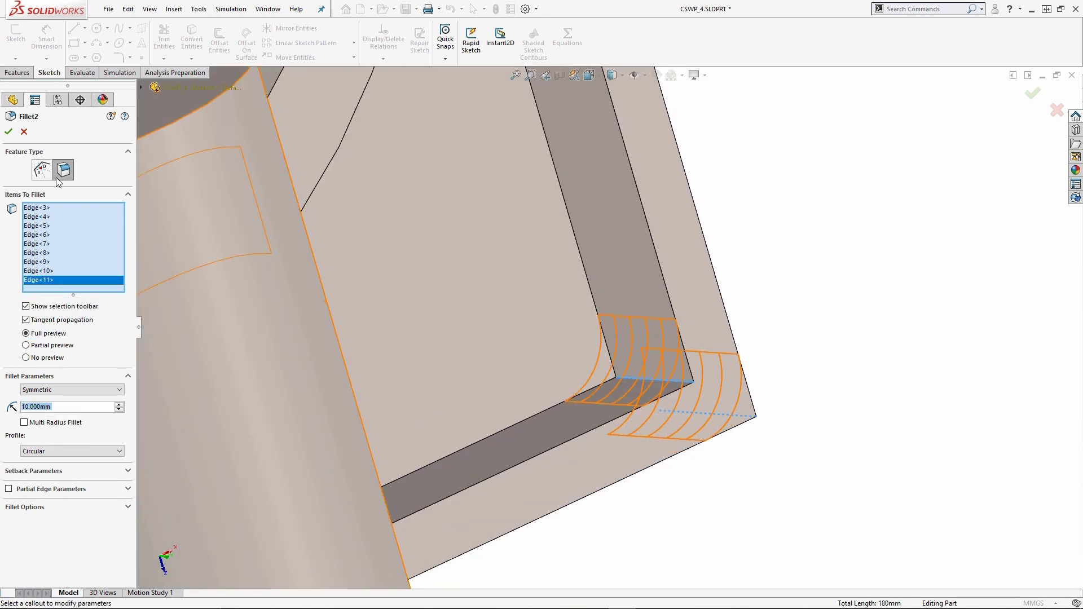
left_click(8, 131)
scroll(392, 258, "up", 6)
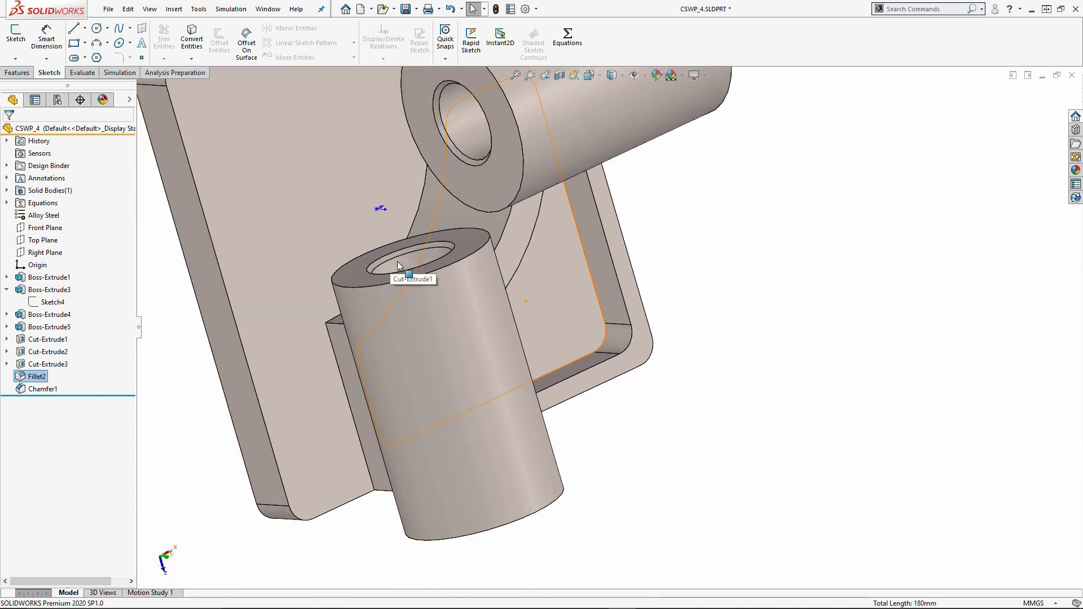
Step: Return the part to the isometric view, collapse Boss-Extrude3 in the feature tree and save the part
left_click(368, 261)
key("ctrl+7")
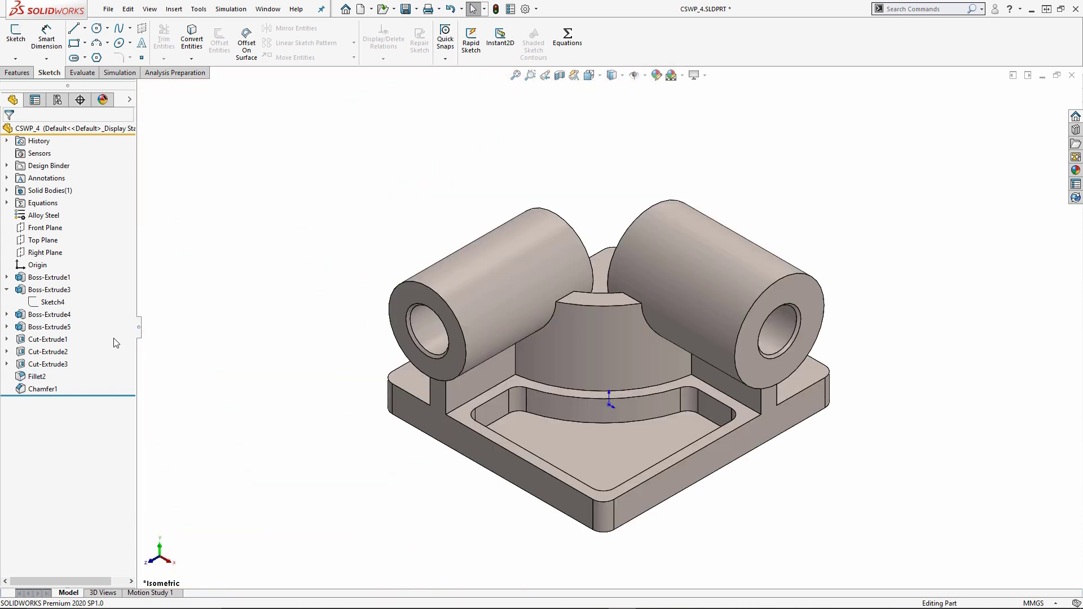
left_click(7, 290)
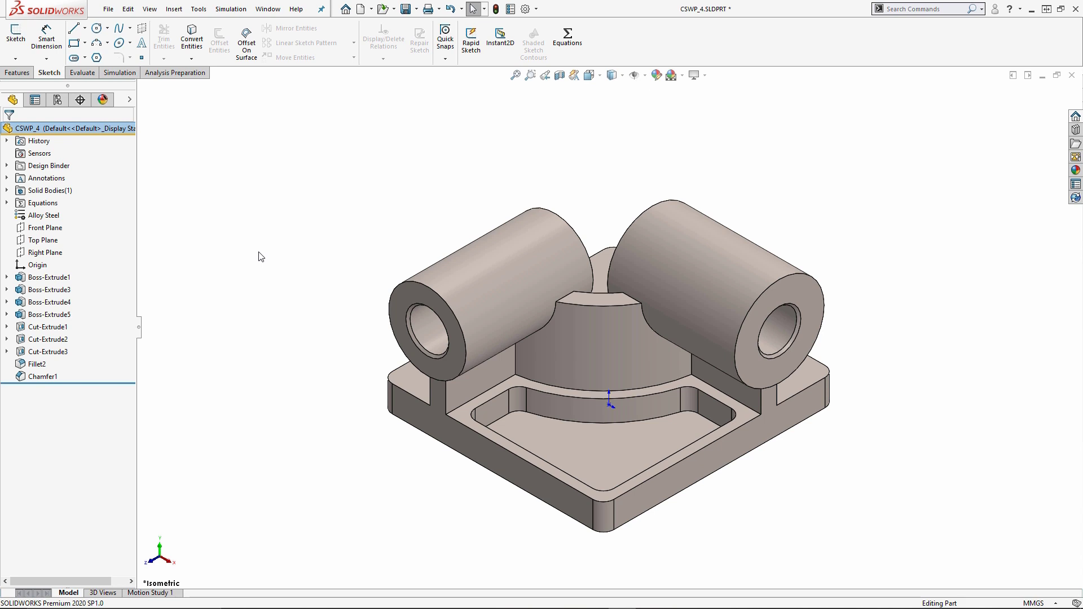
left_click(404, 12)
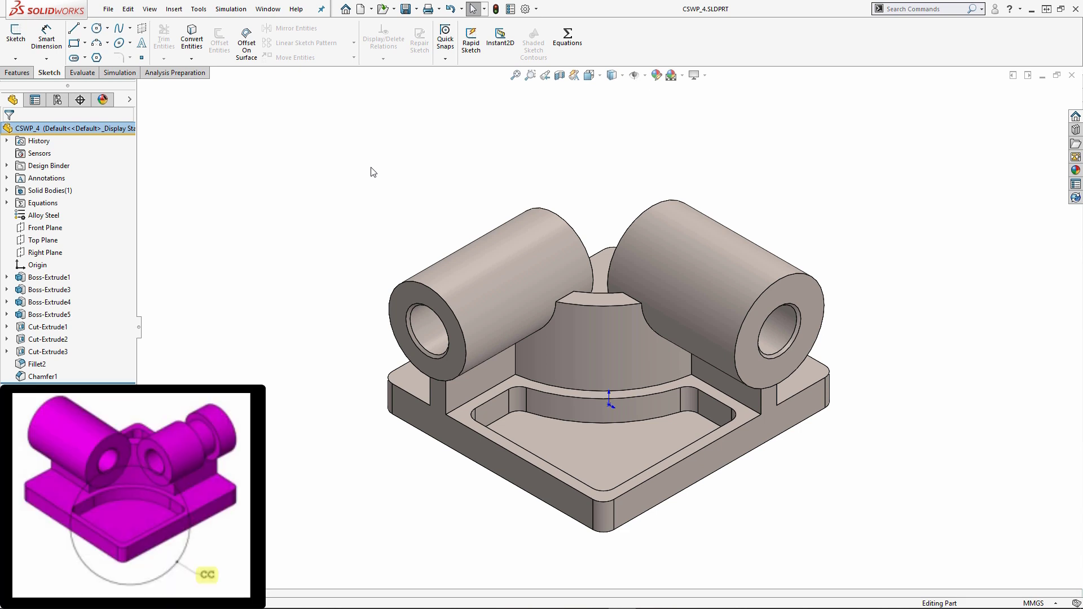
Step: Start a new sketch on the top face of the Boss-Extrude1 base plate, in the corner area without a pocket
middle_click_drag(371, 171, 489, 228)
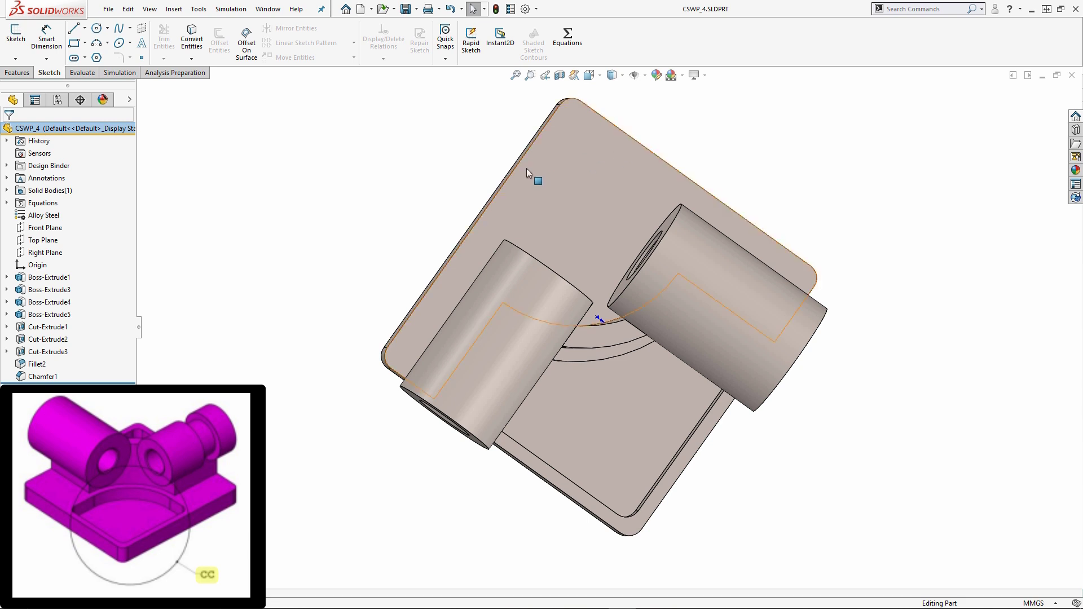
middle_click_drag(576, 184, 569, 184)
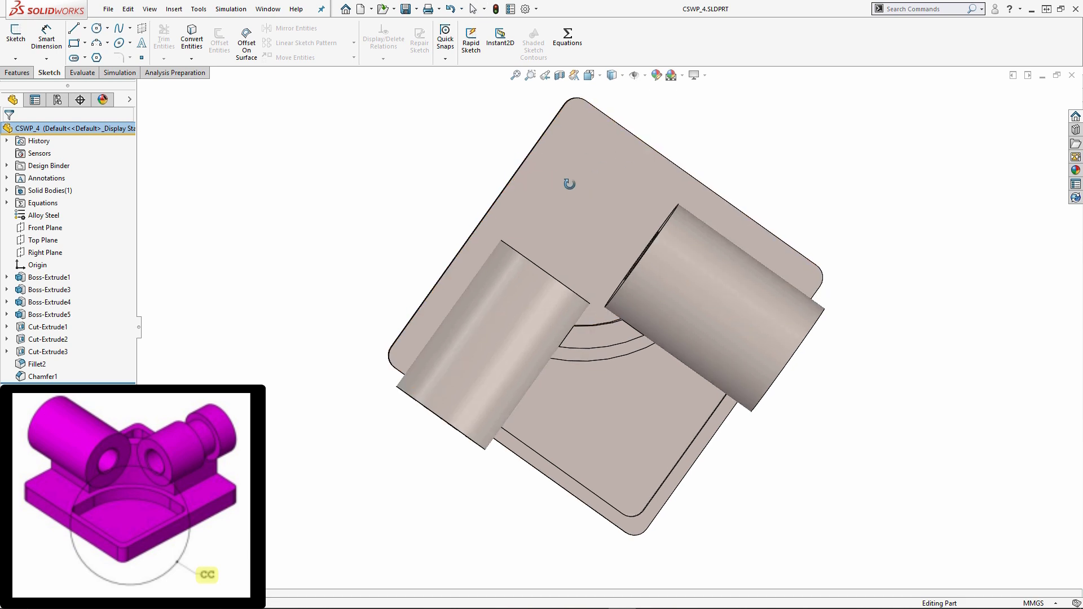
left_click(564, 188)
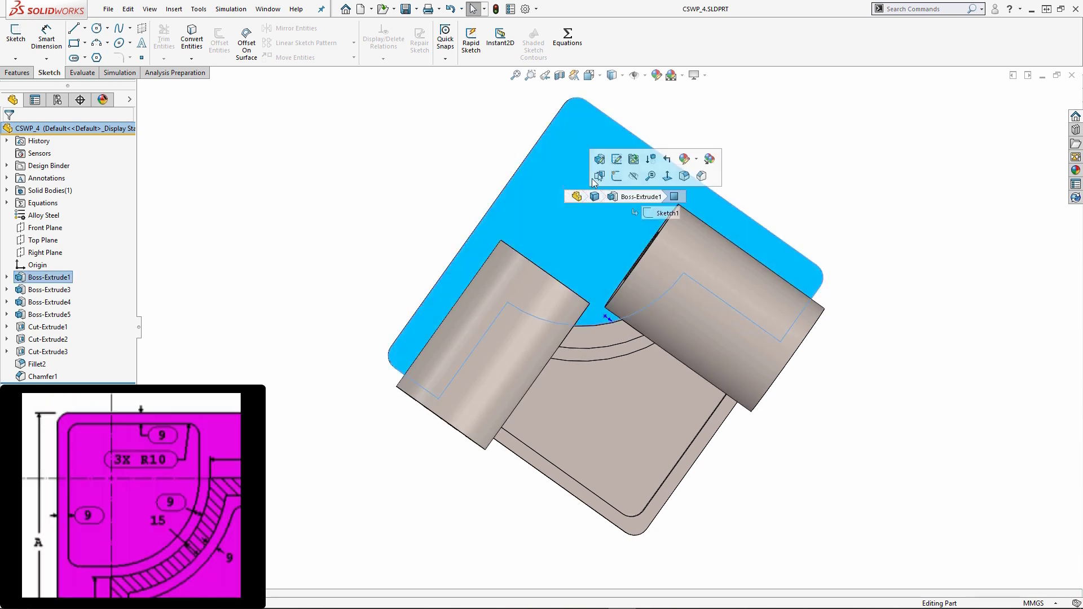
left_click(617, 176)
left_click(361, 216)
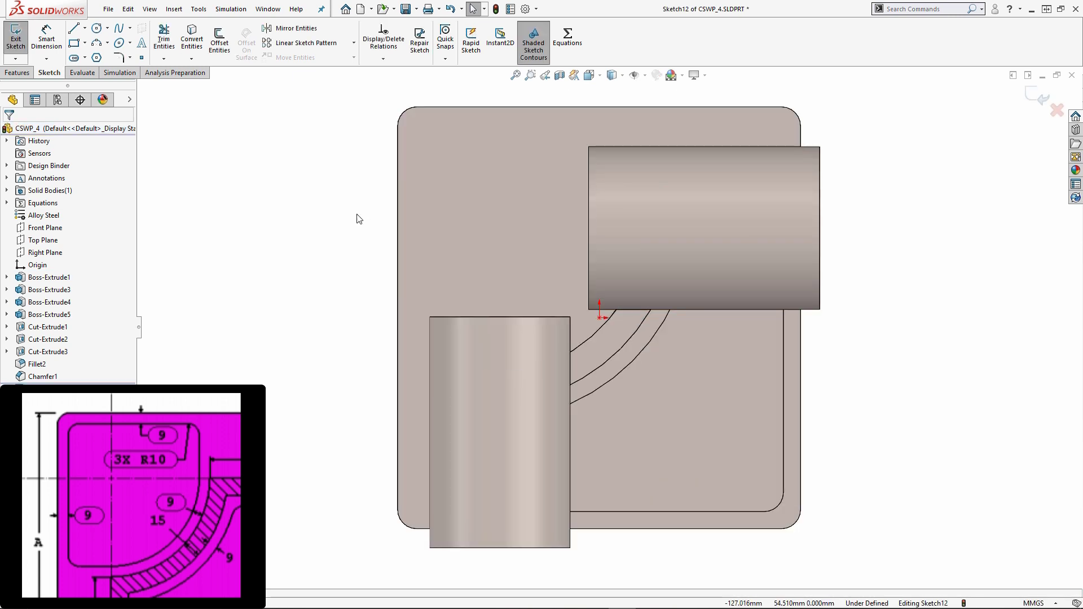
Step: Offset the base plate's upper straight edge inward by 9 mm, keeping Offset Entities active for further offsets
left_click(215, 50)
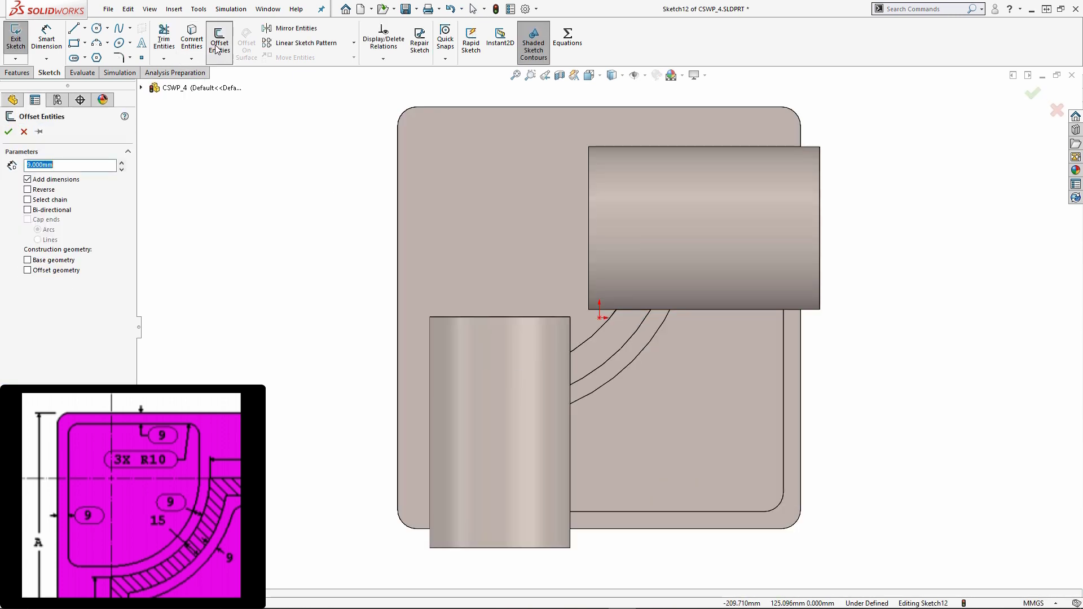
left_click(490, 108)
left_click(28, 190)
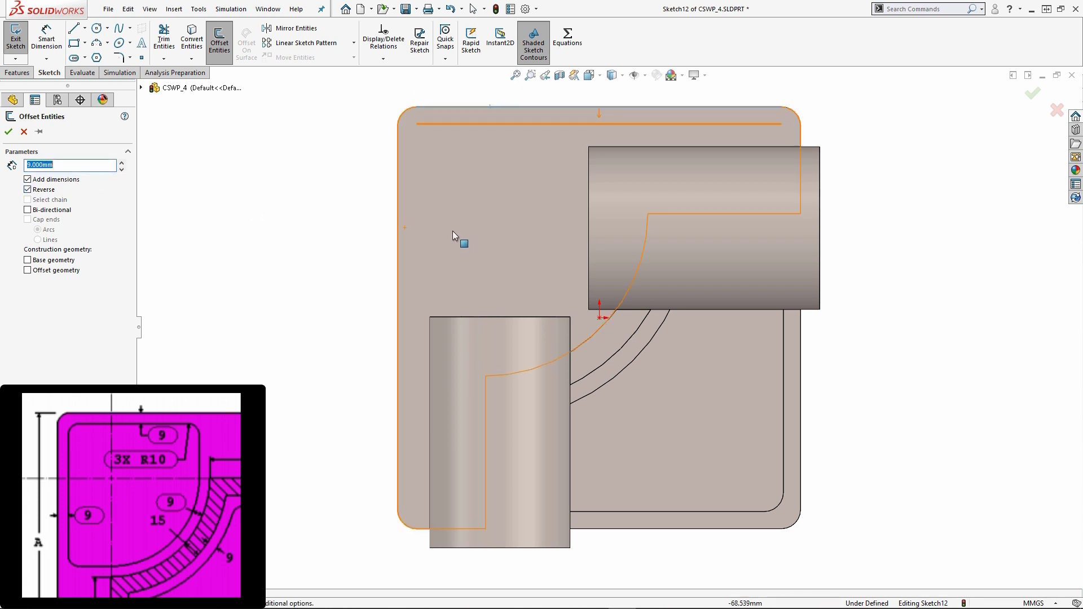
left_click(398, 249)
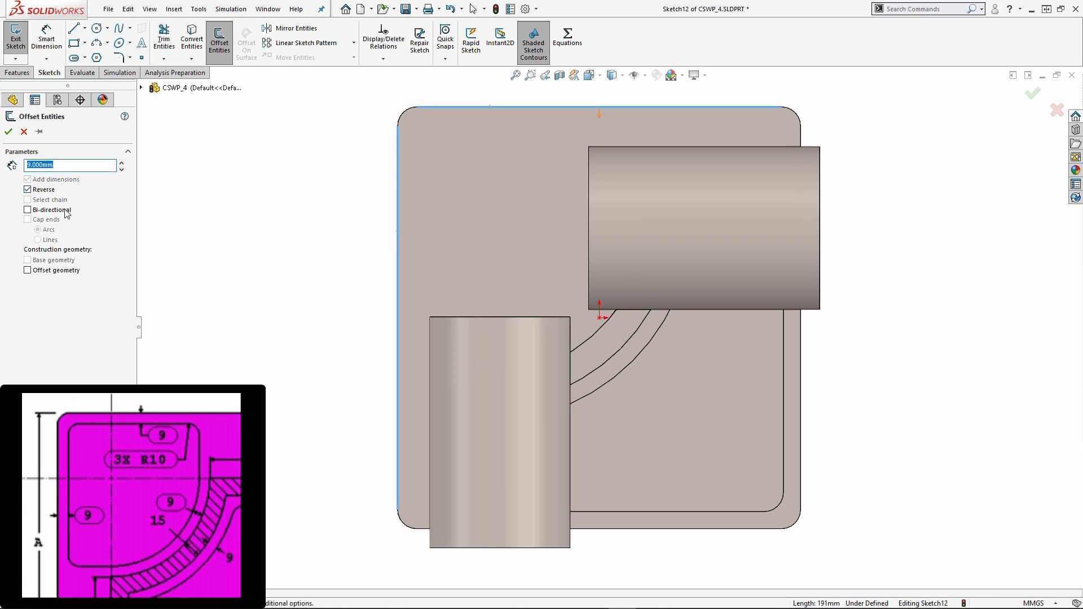
left_click(397, 260)
left_click(39, 133)
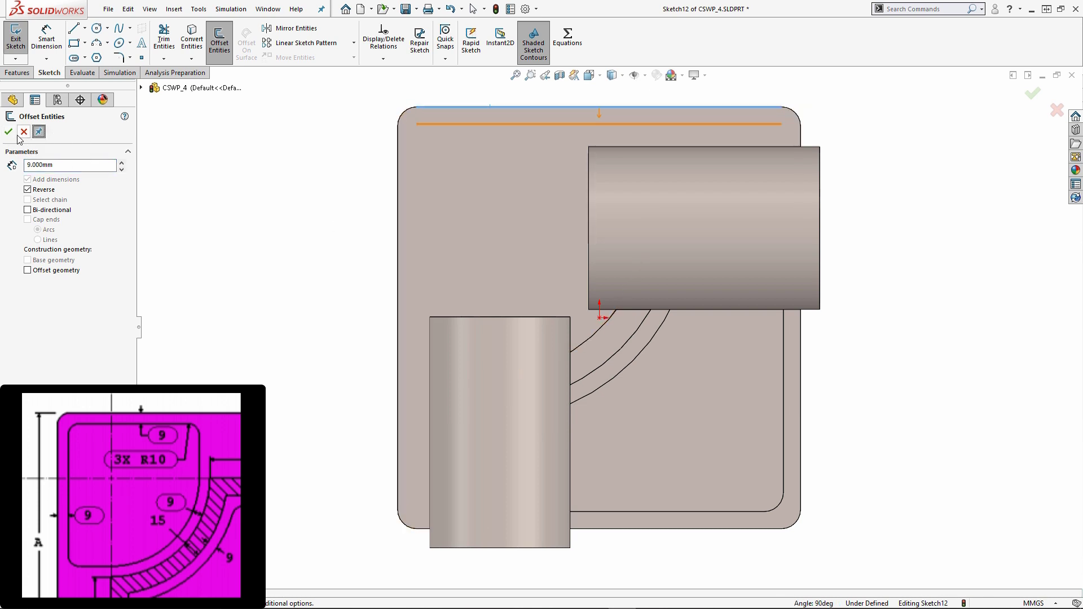
left_click(9, 132)
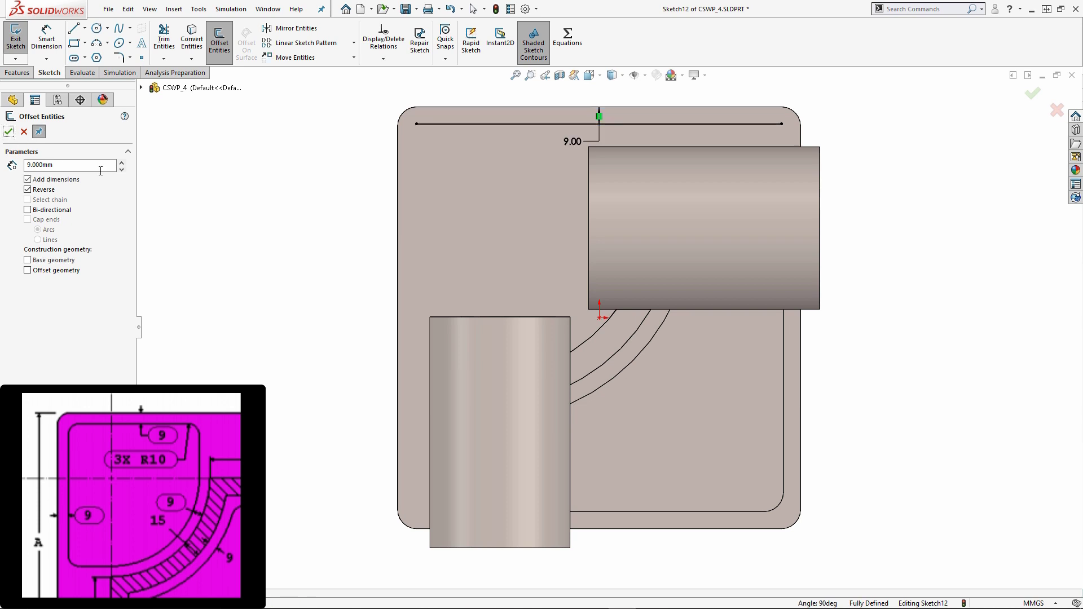
Step: Offset the plate's left straight edge and the curved base edge of Boss-Extrude3 by 9 mm into the face
left_click(399, 226)
left_click(9, 133)
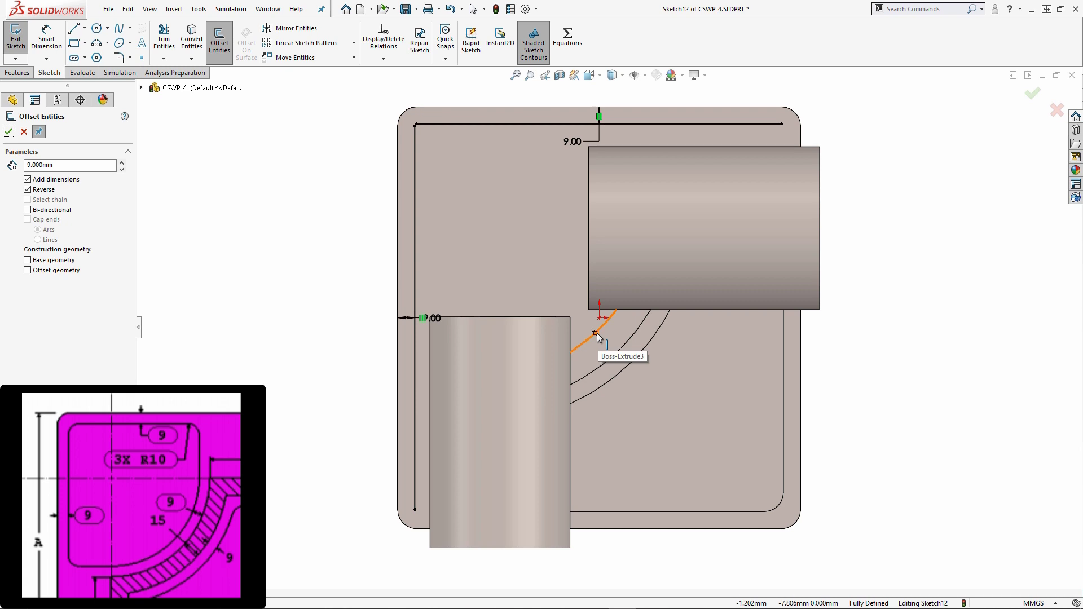
middle_click_drag(598, 335, 458, 270)
left_click(584, 313)
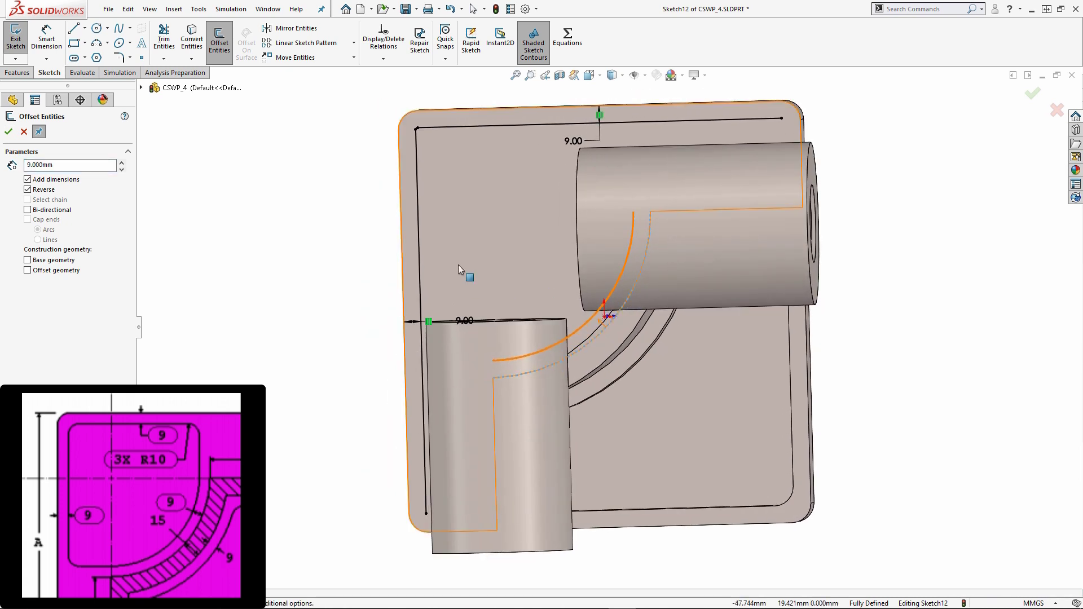
left_click(9, 132)
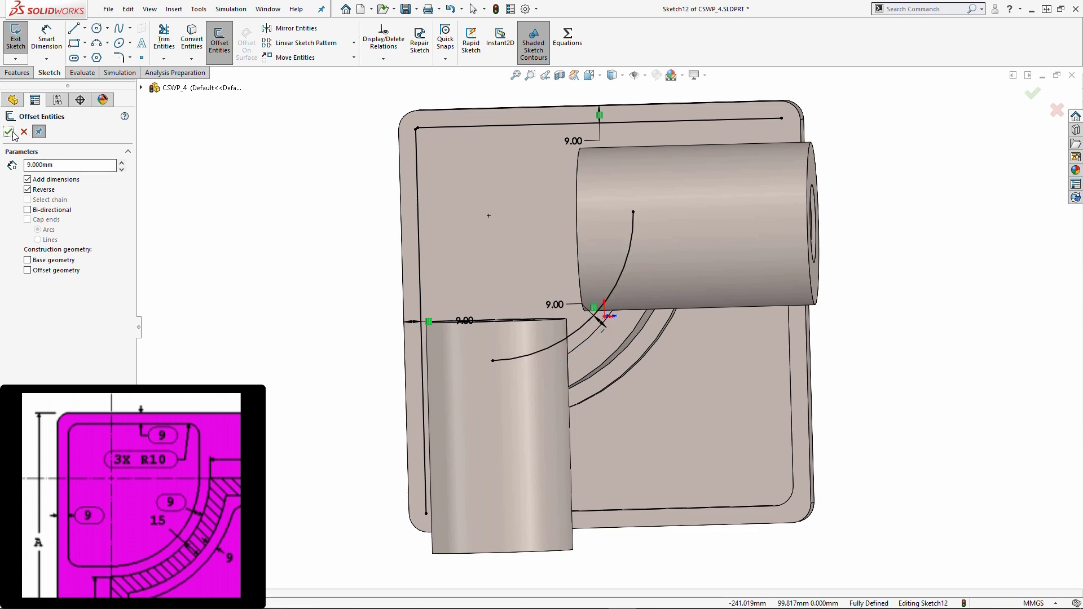
Step: Draw straight lines from both ends of the offset arc, tangent to it, out to the two straight offset lines
mouse_move(242, 201)
middle_mouse_down()
mouse_move(350, 208)
mouse_move(389, 405)
mouse_move(418, 384)
mouse_move(356, 378)
mouse_move(361, 347)
middle_mouse_up()
scroll(564, 395, "up", 2)
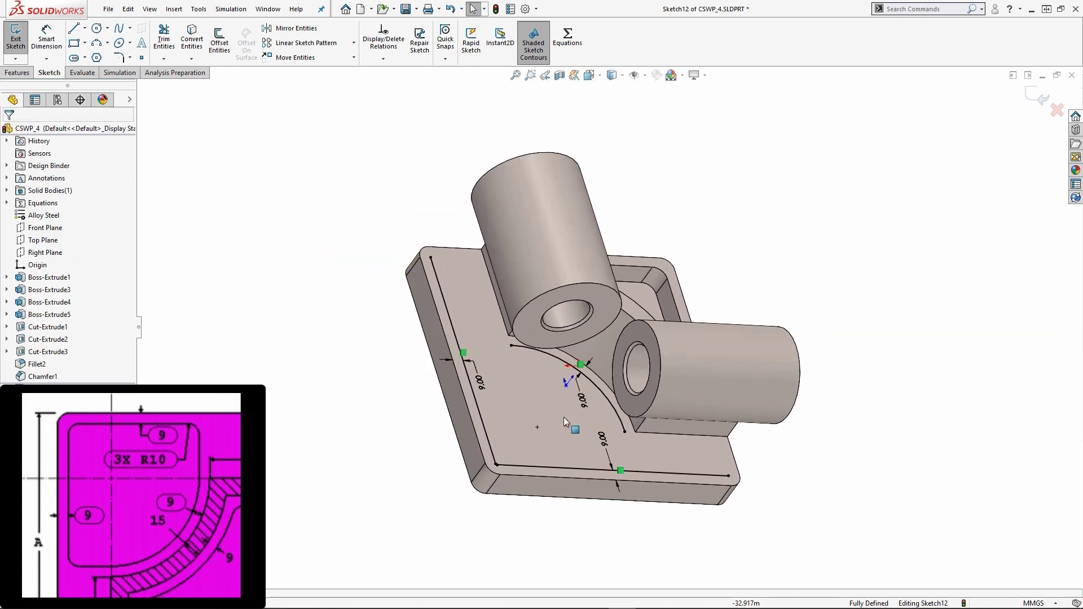
scroll(566, 422, "down", 3)
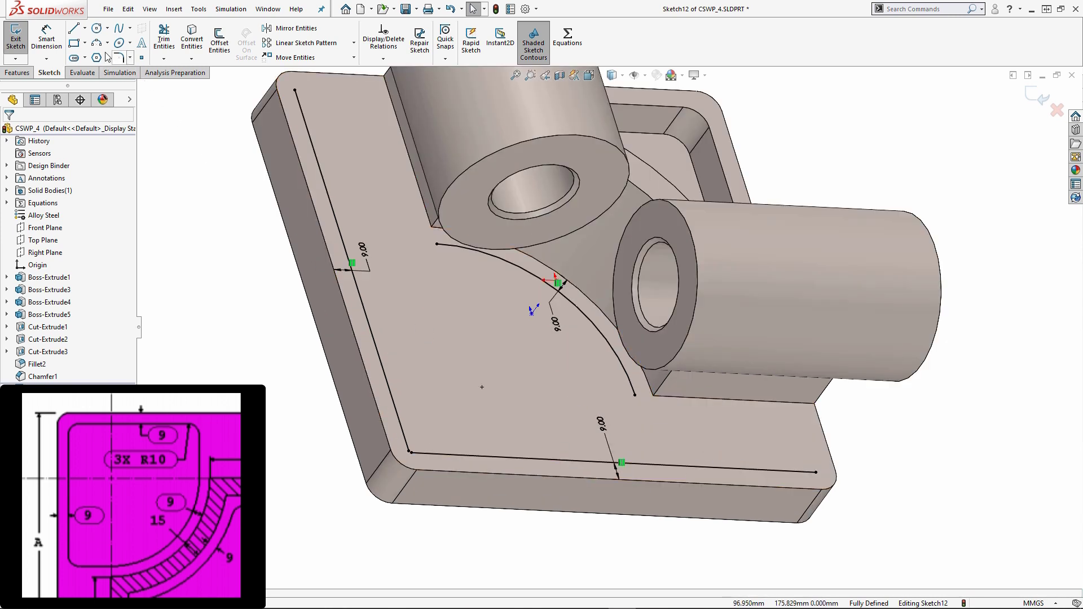
left_click(71, 36)
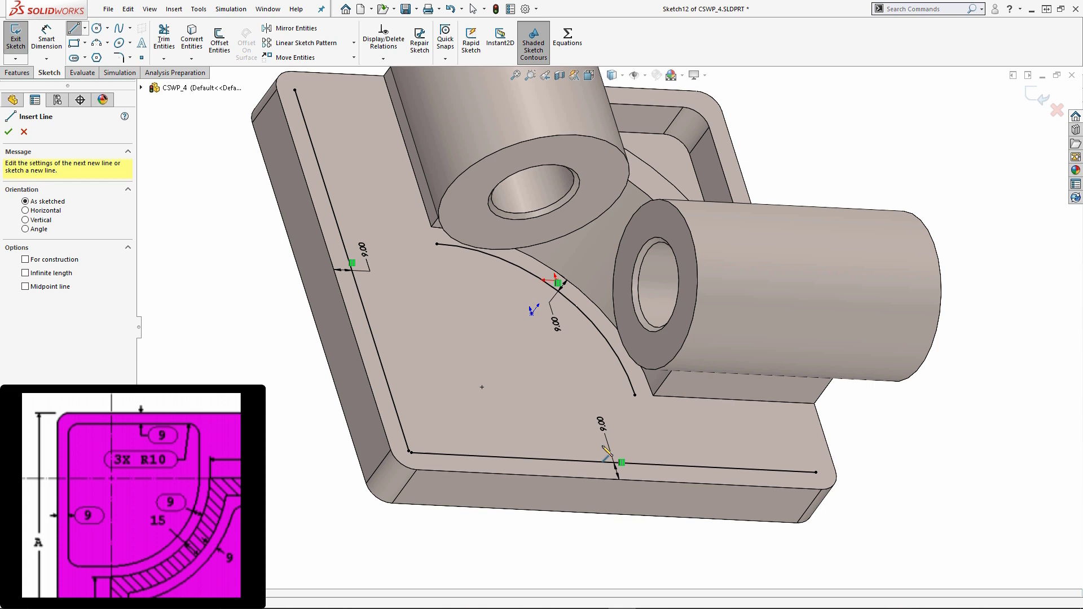
left_click(636, 401)
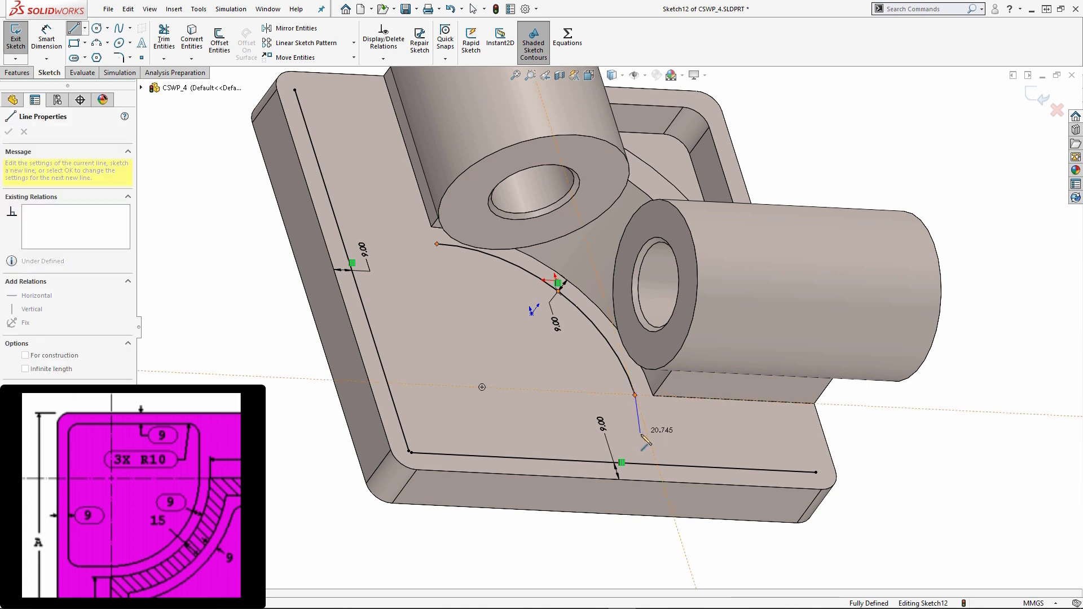
double_click(658, 466)
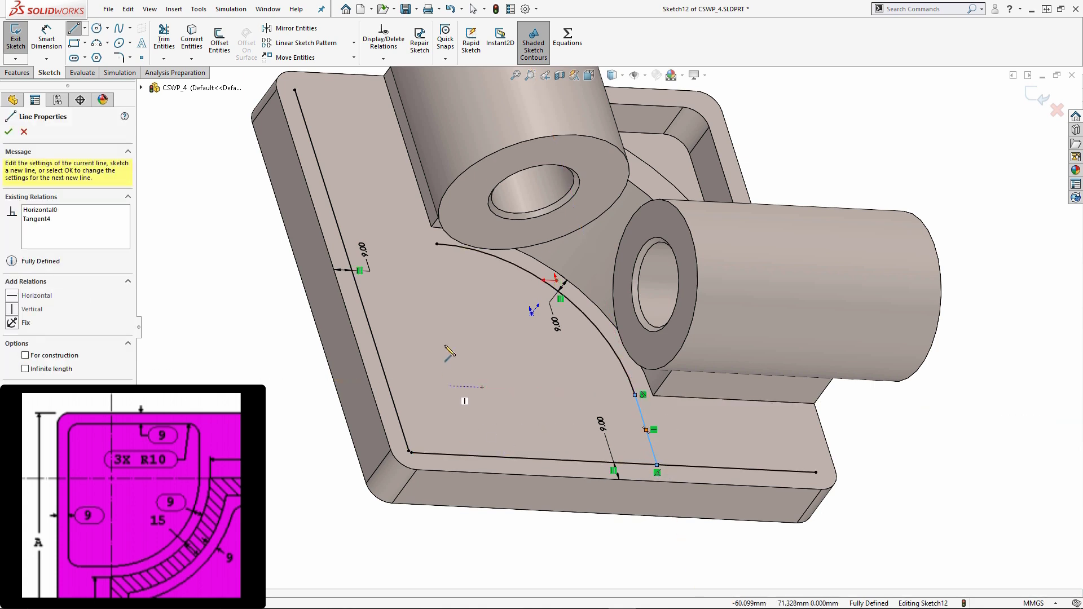
left_click(437, 244)
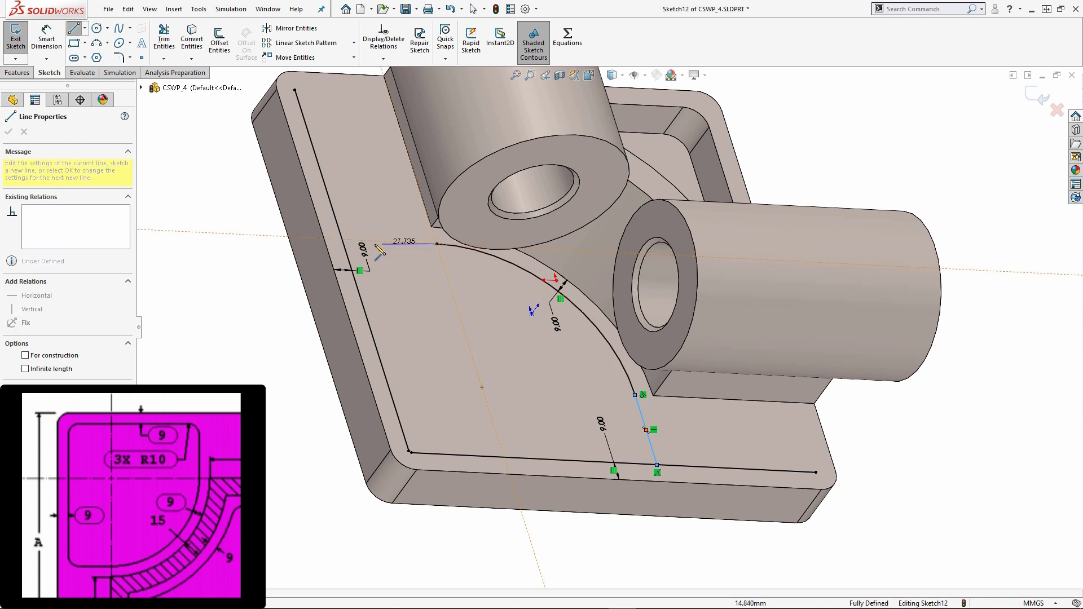
double_click(350, 240)
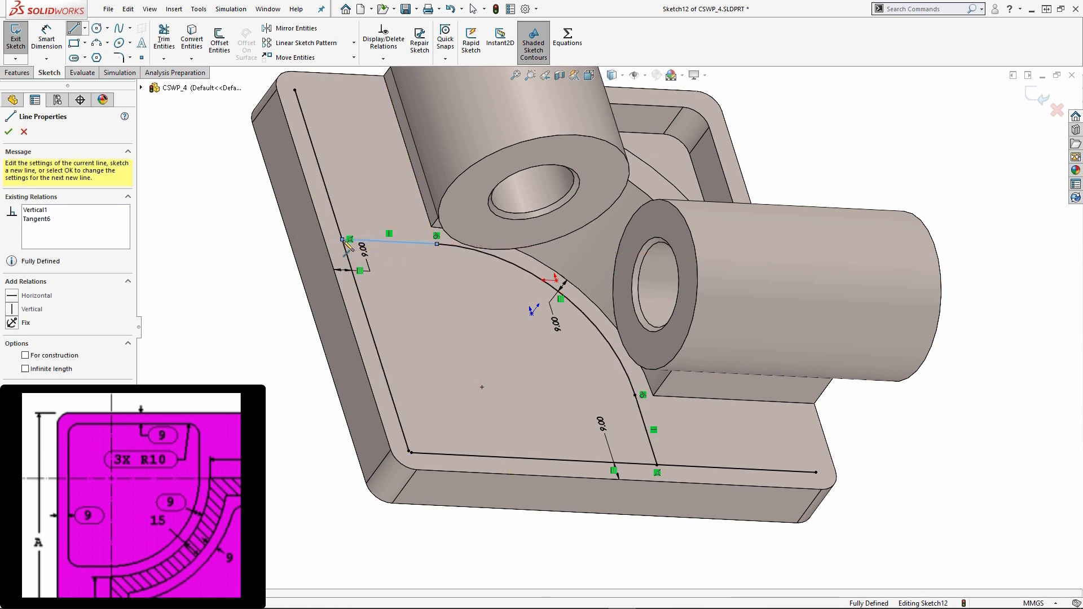
key("Escape")
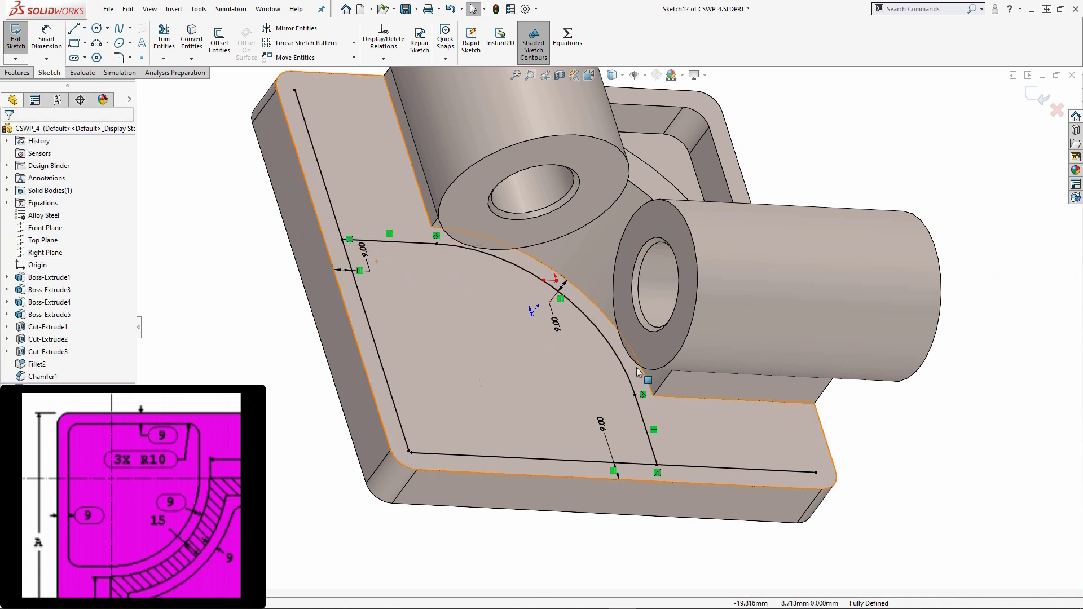
Step: Close the gap at the plate's outer corner by joining the facing endpoints of the two straight offset lines
scroll(434, 443, "down", 6)
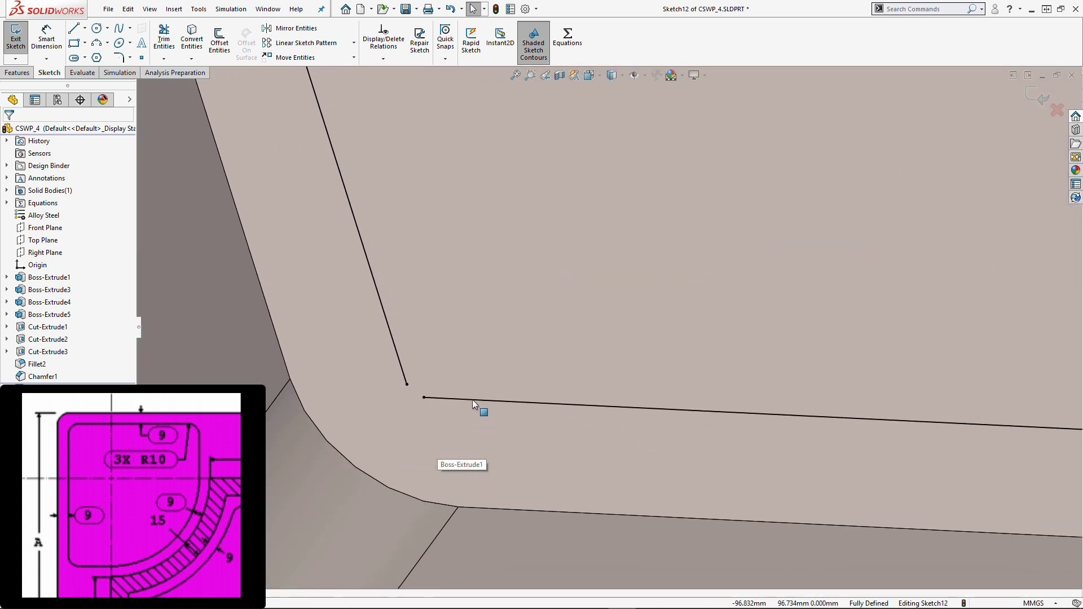
left_click_drag(409, 381, 384, 378)
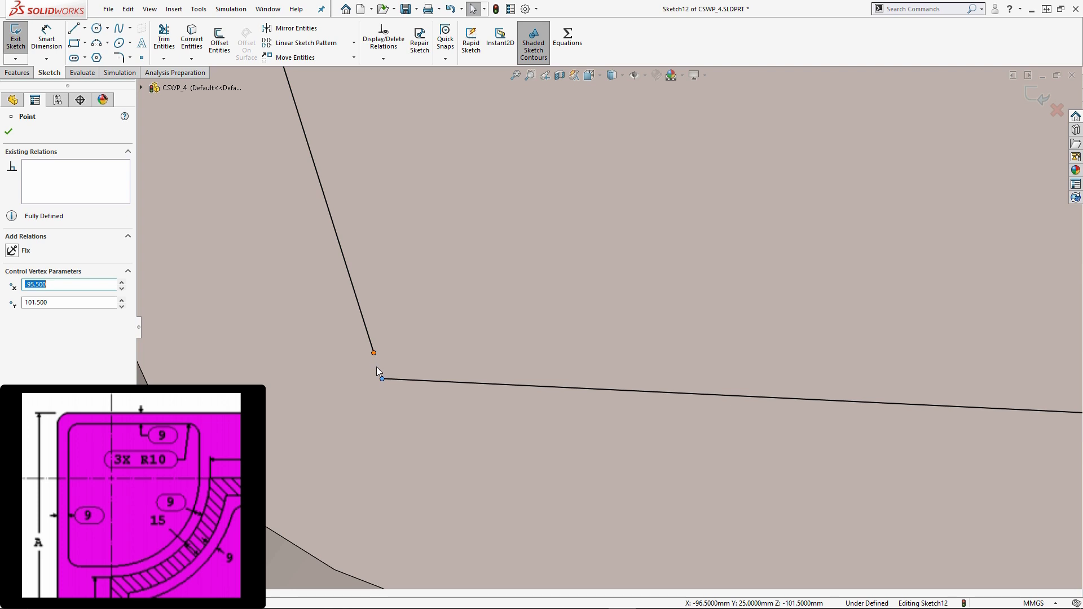
left_click_drag(376, 356, 382, 380)
scroll(424, 374, "up", 10)
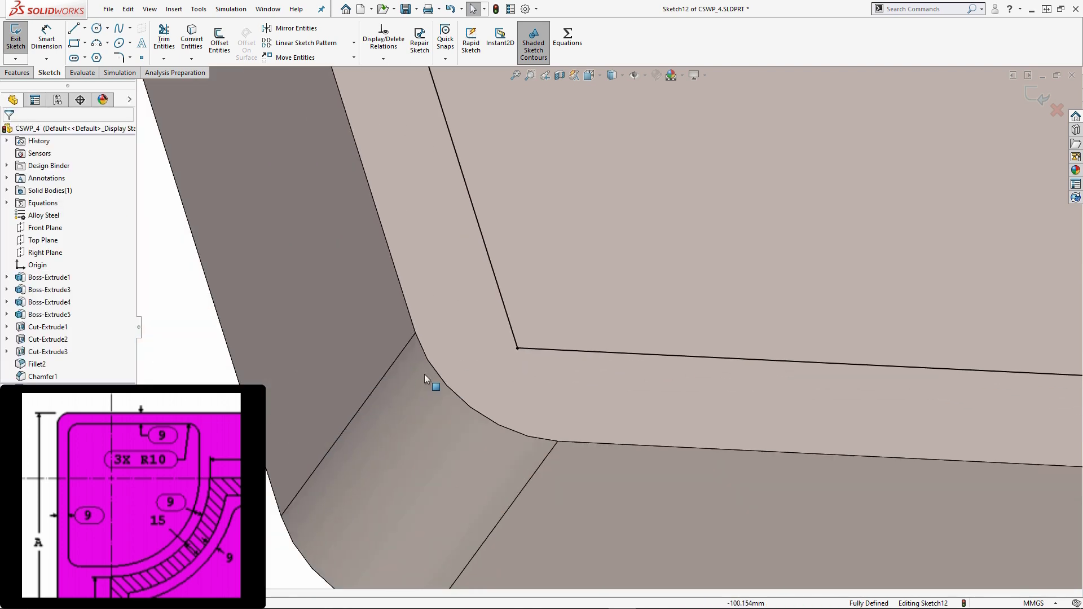
Step: Trim the ends of both straight offset lines that extend past the connecting lines, leaving a closed pocket profile
left_click(164, 39)
left_click_drag(483, 127, 555, 127)
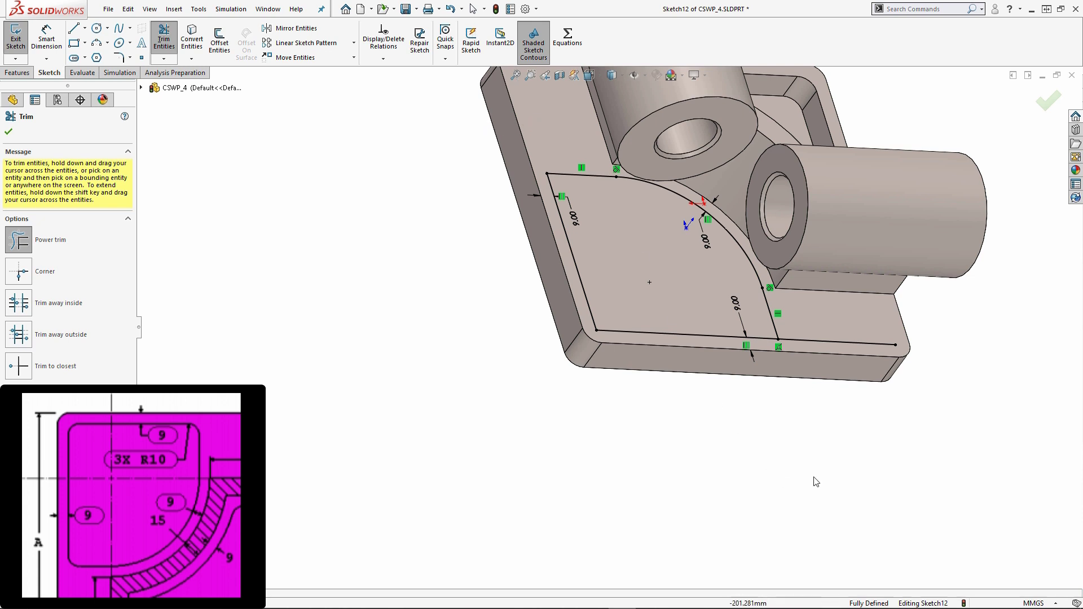
left_click_drag(818, 355, 824, 318)
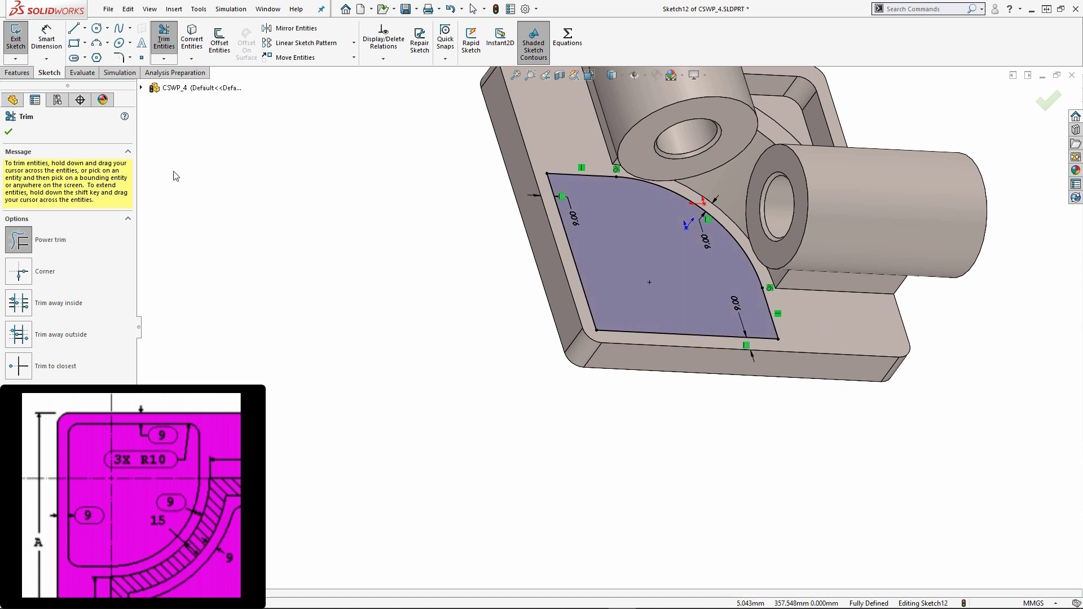
left_click(8, 133)
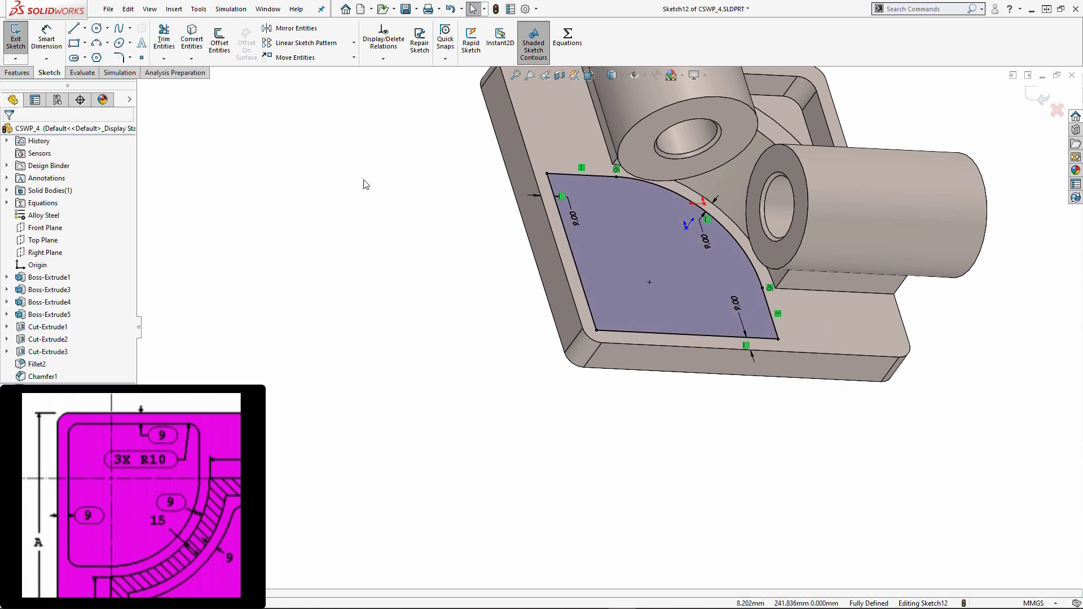
Step: Cut-extrude the closed profile with Offset From Surface, ending 5 mm from the base plate's bottom face
middle_click_drag(362, 181, 319, 162)
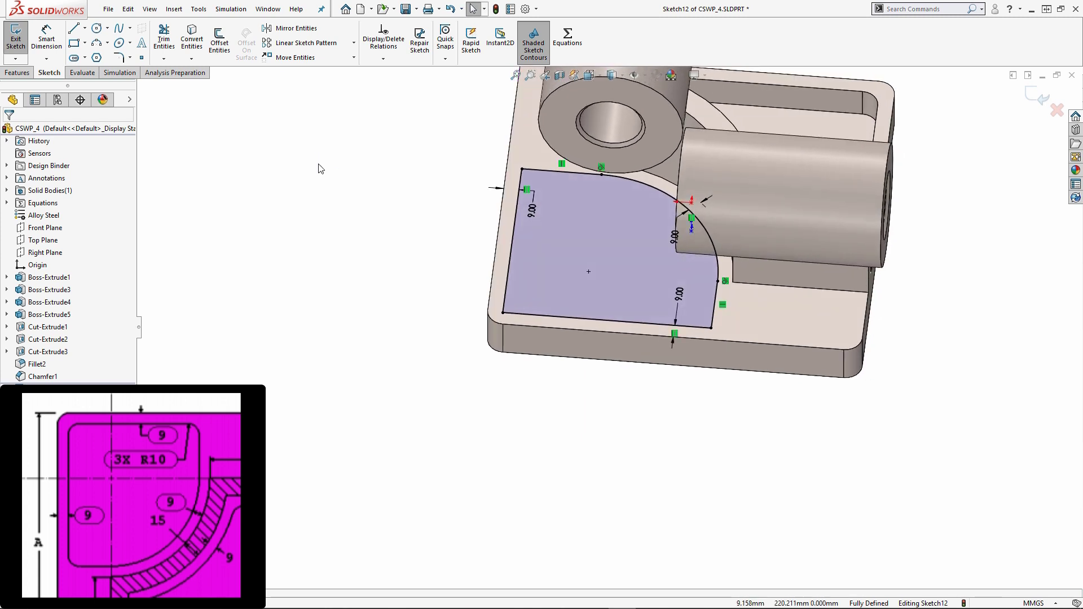
left_click(17, 73)
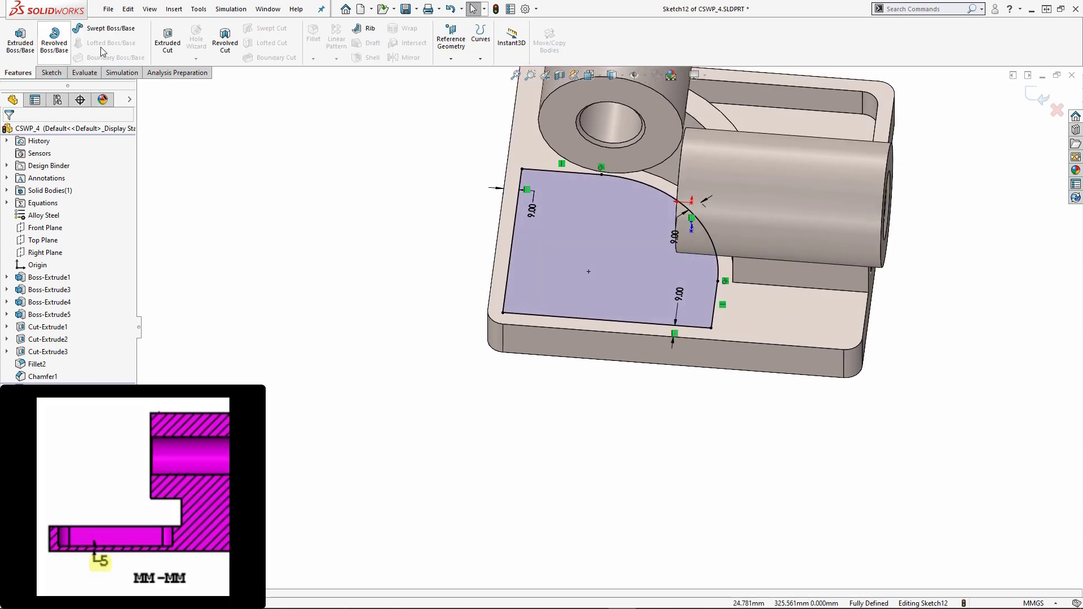
left_click(167, 47)
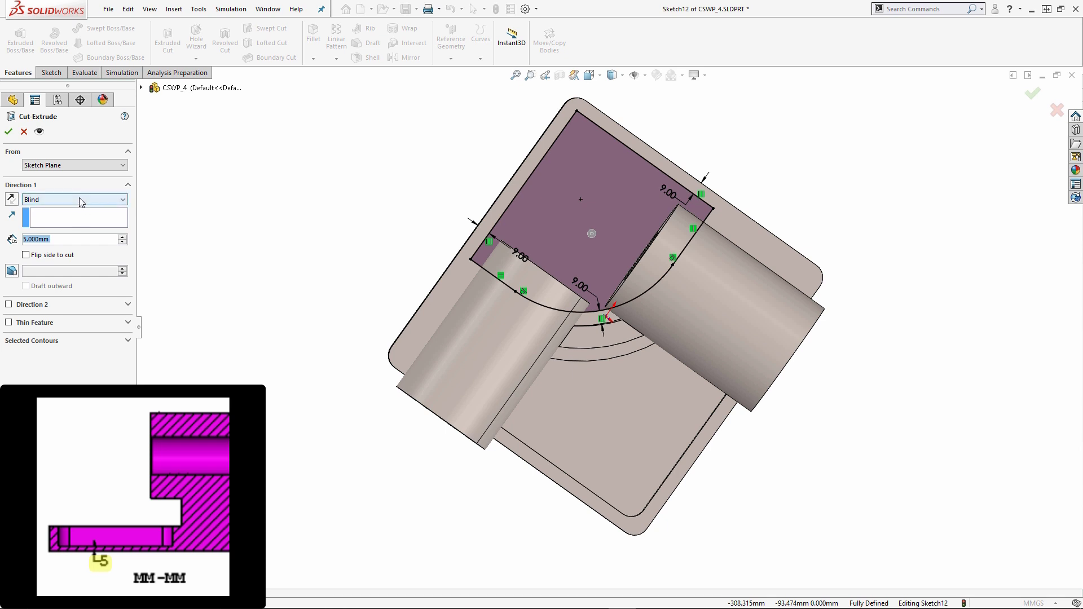
left_click(79, 200)
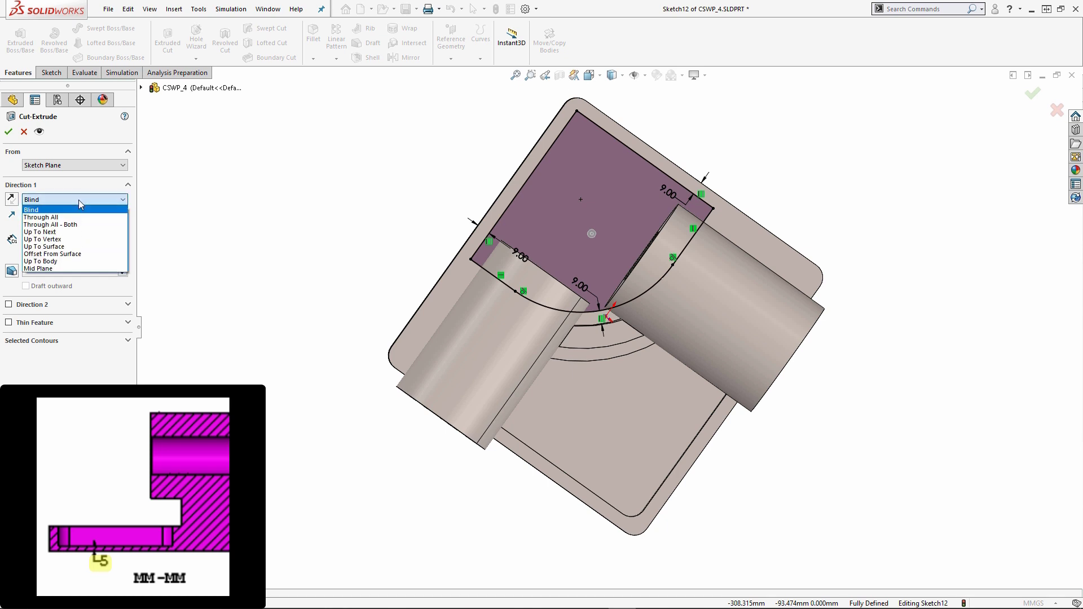
left_click(83, 259)
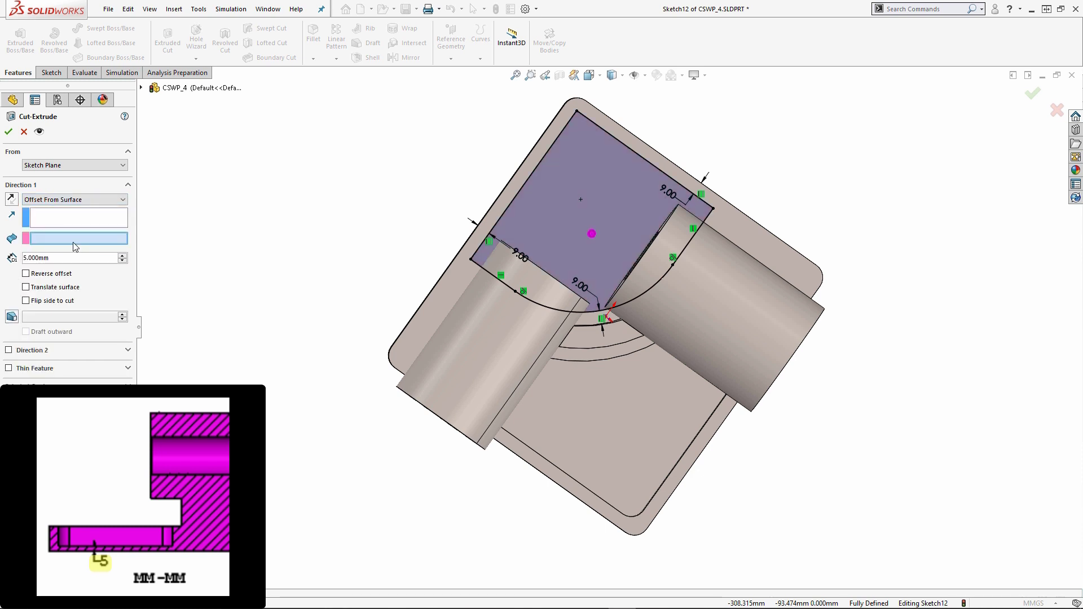
middle_click_drag(332, 296, 423, 306)
left_click(523, 332)
left_click(8, 131)
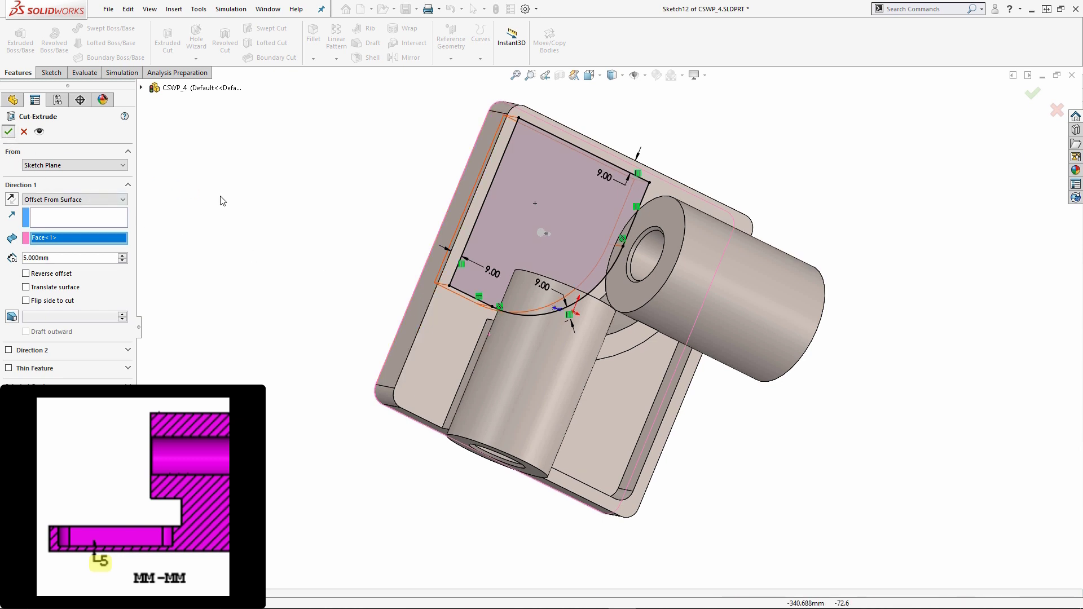
Step: Reorder Cut-Extrude4 in the feature tree so it sits directly before Fillet2
middle_click_drag(323, 218, 305, 157)
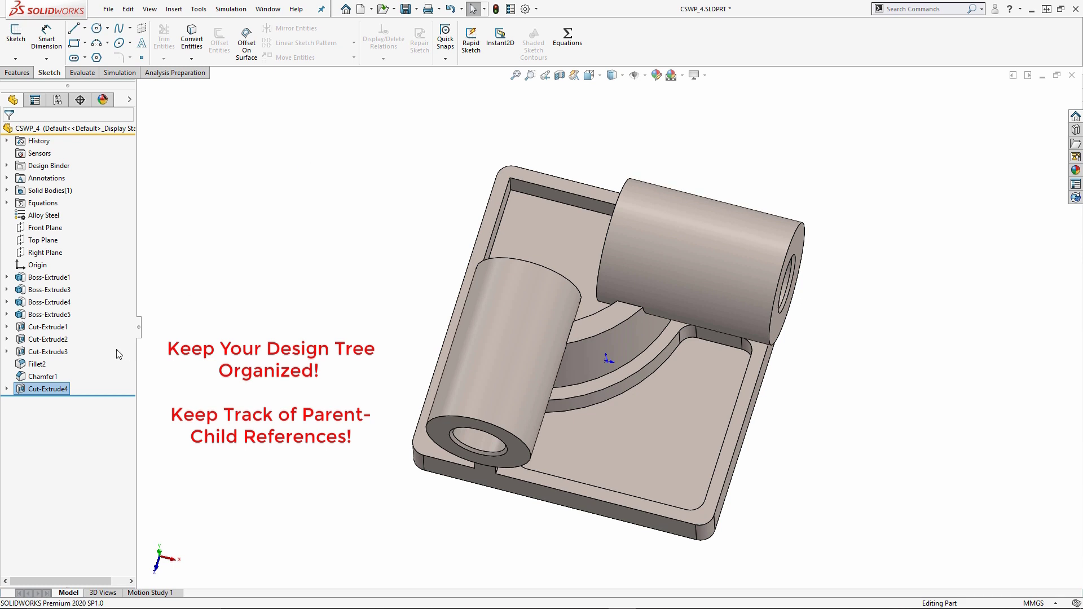
mouse_move(46, 395)
left_click_drag(47, 394, 54, 356)
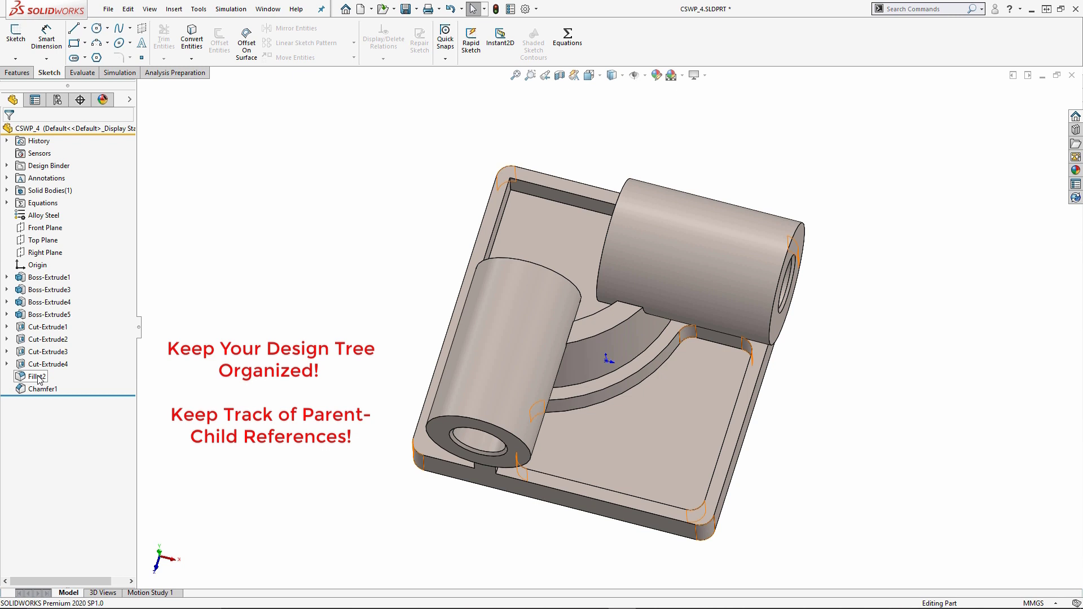
Step: Edit Fillet2 to include the three sharp vertical corner edges of the new pocket, keeping the 10 mm radius
right_click(39, 380)
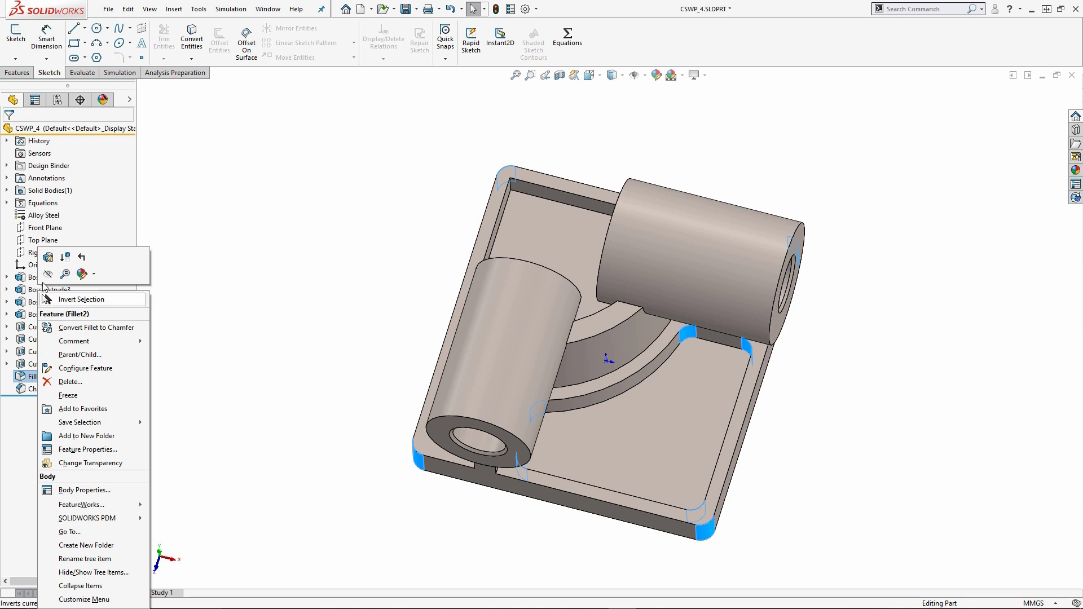
left_click(47, 257)
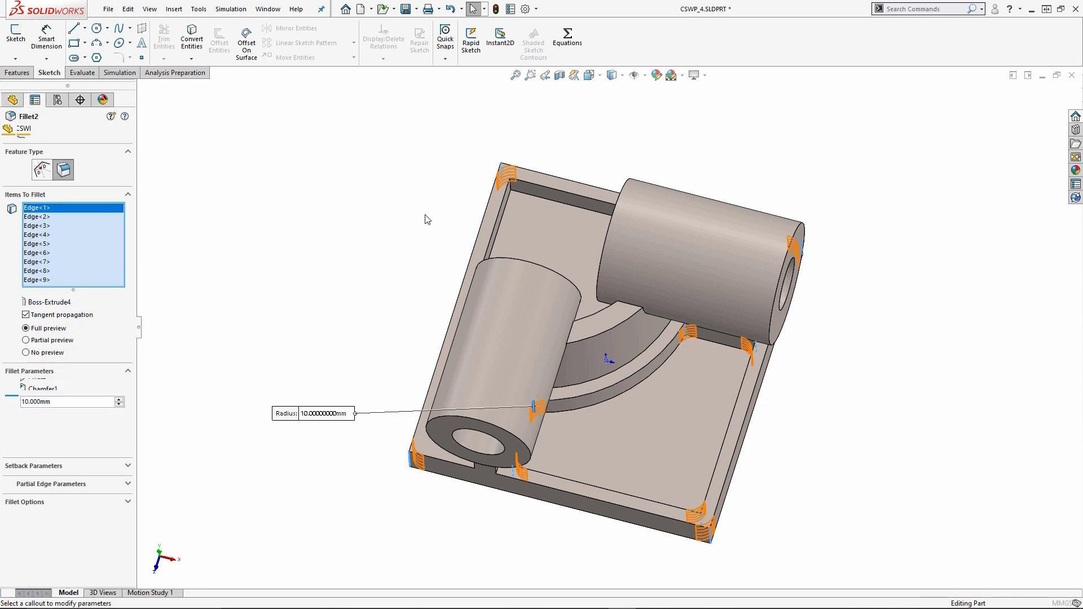
middle_click_drag(417, 201, 535, 263)
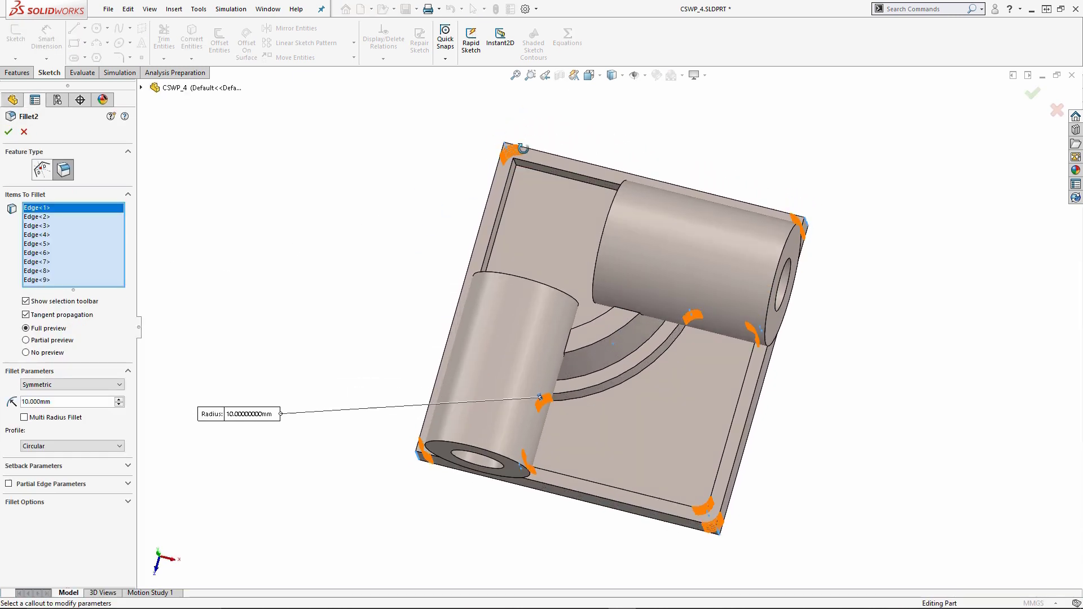
scroll(534, 263, "down", 6)
left_click(533, 258)
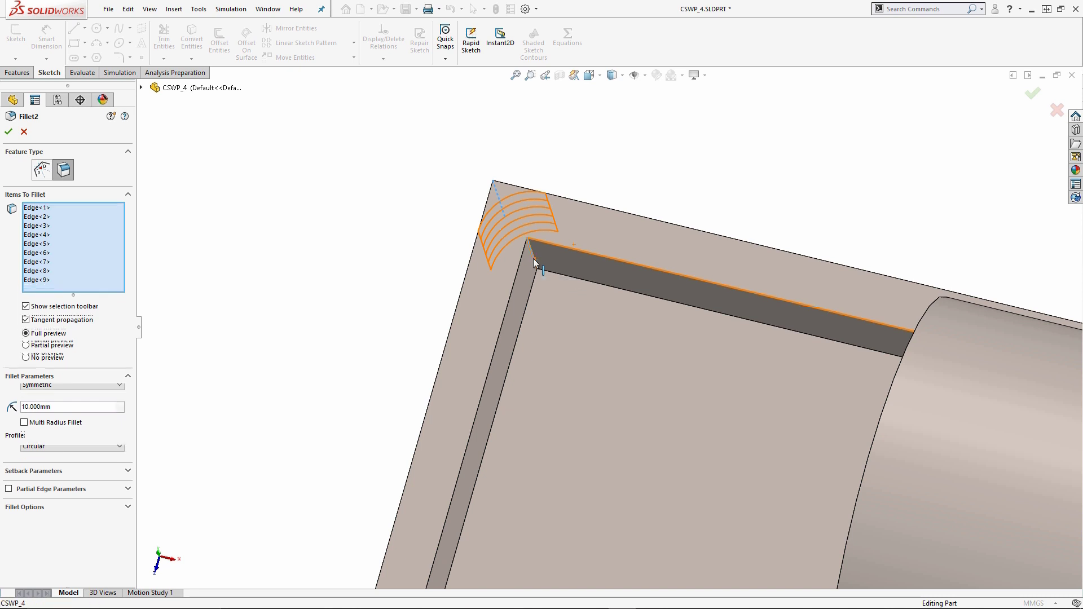
scroll(541, 265, "up", 8)
middle_click_drag(608, 333, 598, 445)
left_click(693, 342)
scroll(599, 445, "down", 5)
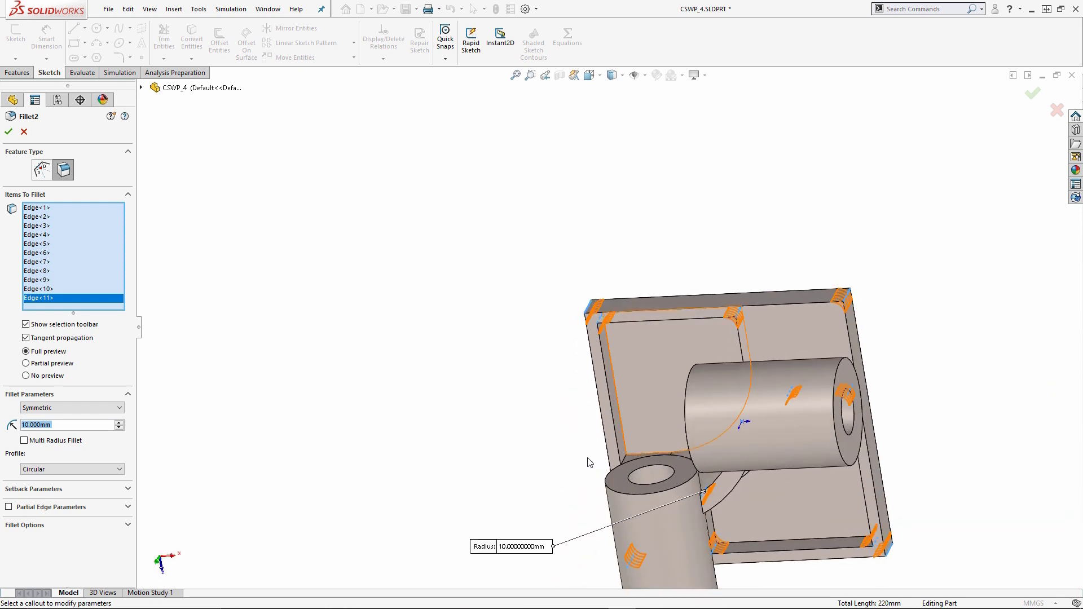
left_click(603, 427)
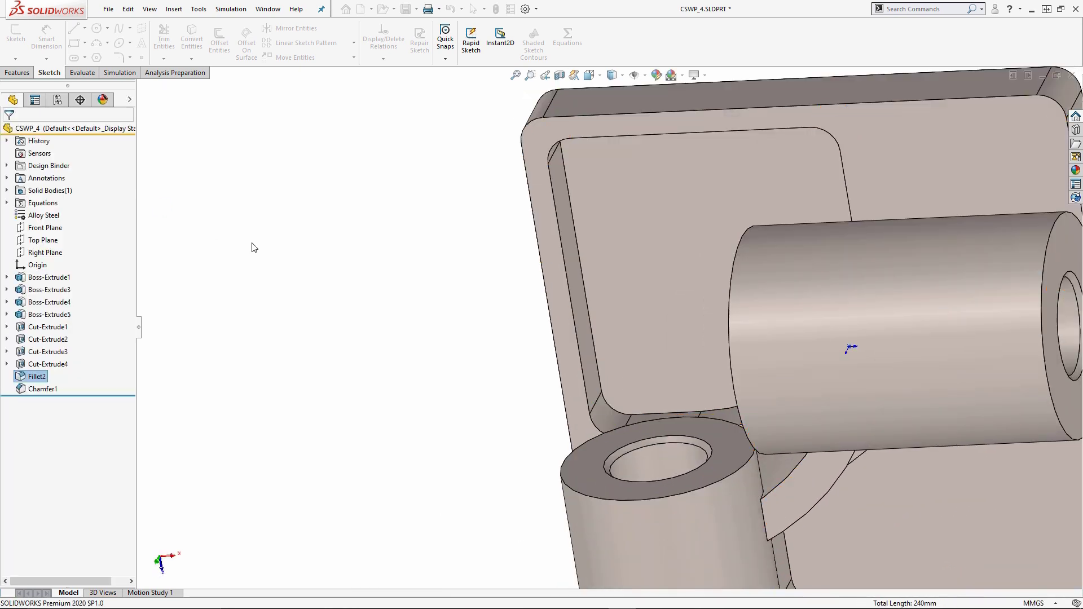
Step: Roll the model back to directly after Cut-Extrude4, before Fillet2 and Chamfer1
key("ctrl+7")
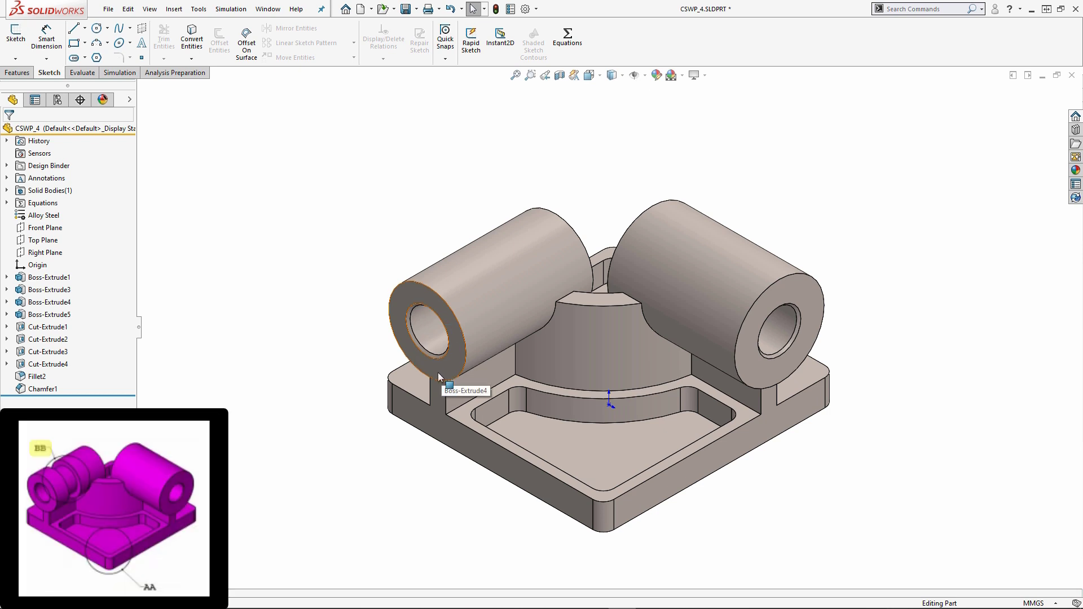
middle_click_drag(439, 373, 418, 299)
left_click(482, 367)
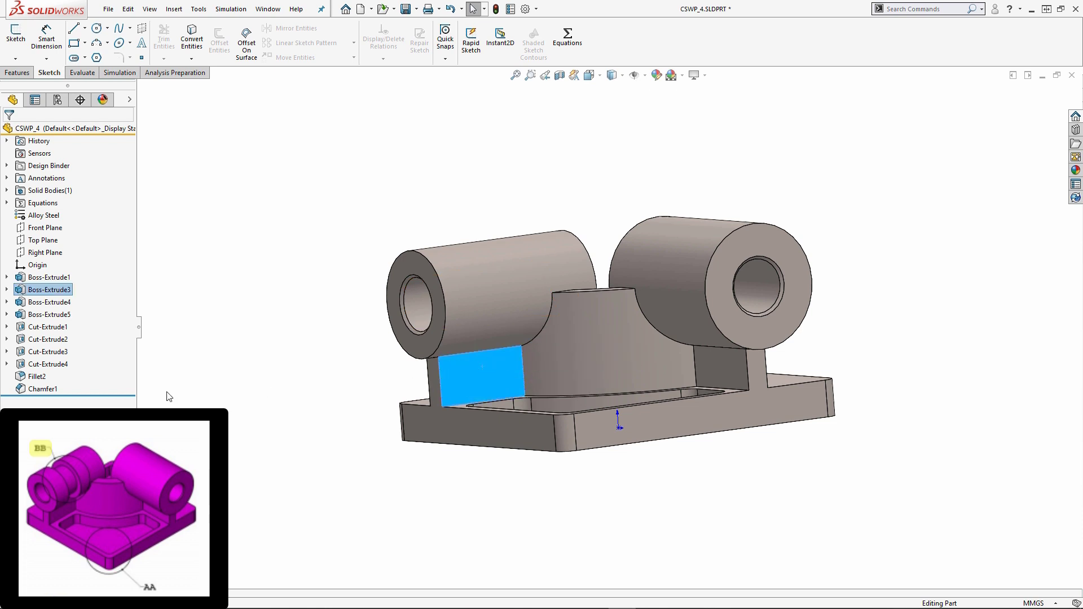
left_click_drag(90, 395, 89, 371)
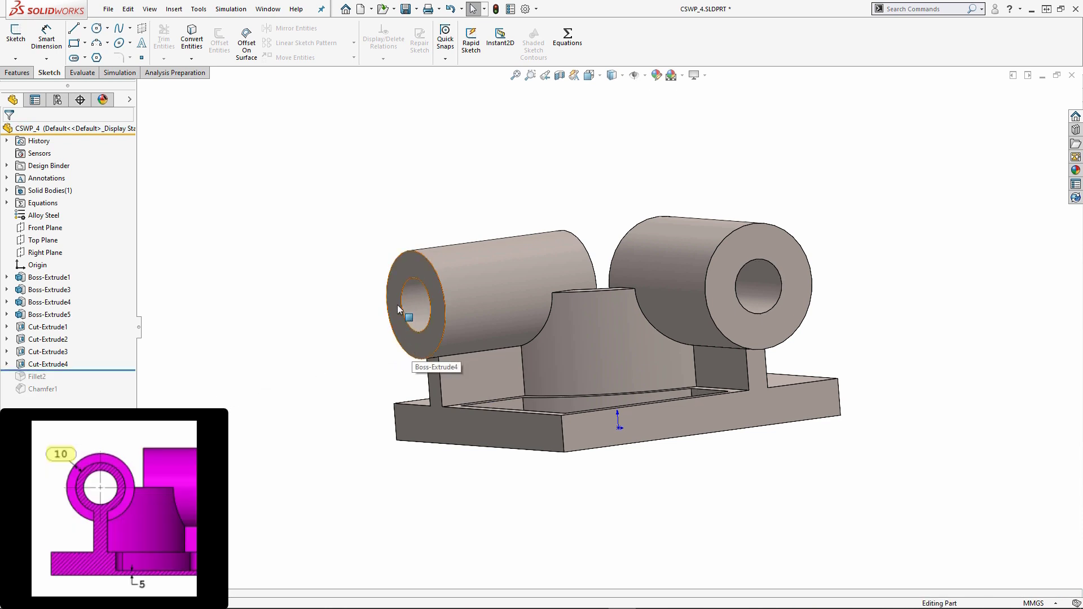
Step: Start a new sketch on the ring-shaped end face of the Boss-Extrude4 cylinder
left_click(409, 343)
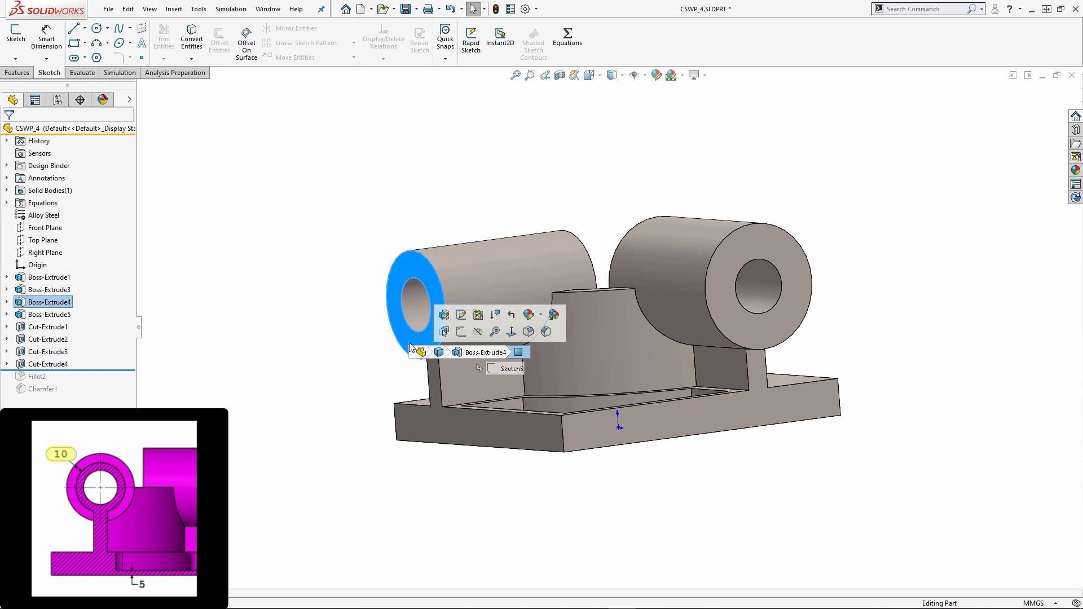
left_click(465, 337)
left_click(295, 193)
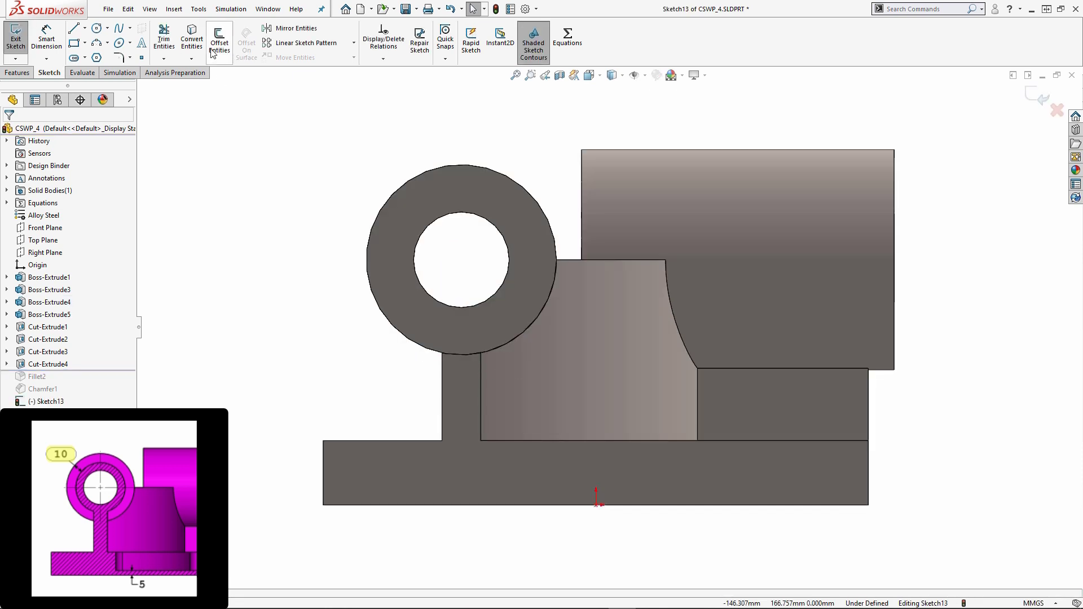
Step: Offset the cylinder end face's outer circular edge 10 mm inward, using the reversed direction
left_click(219, 40)
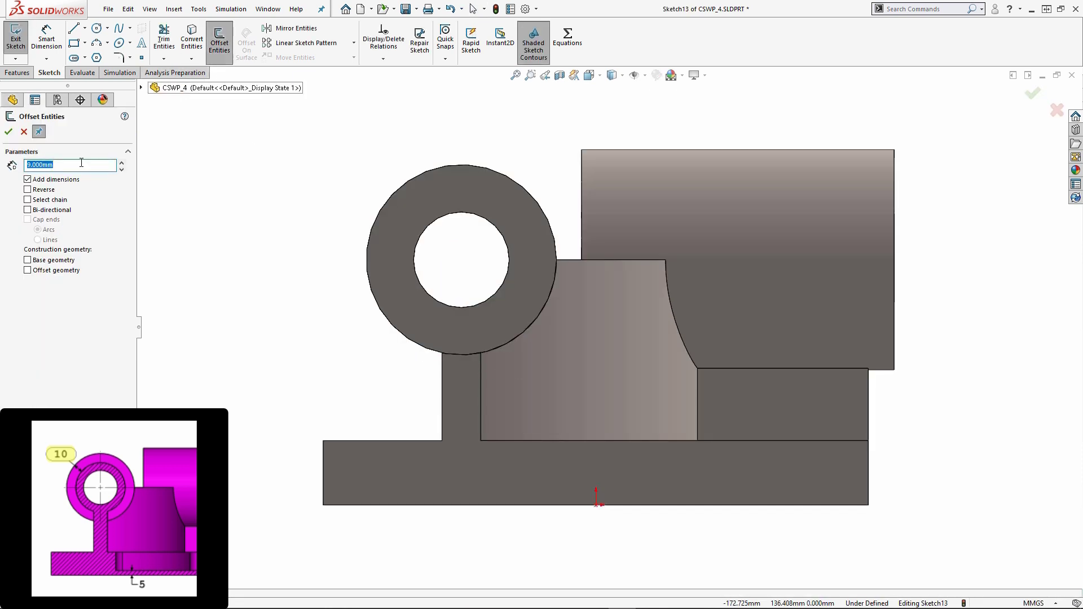
type("10")
key("Return")
left_click(392, 198)
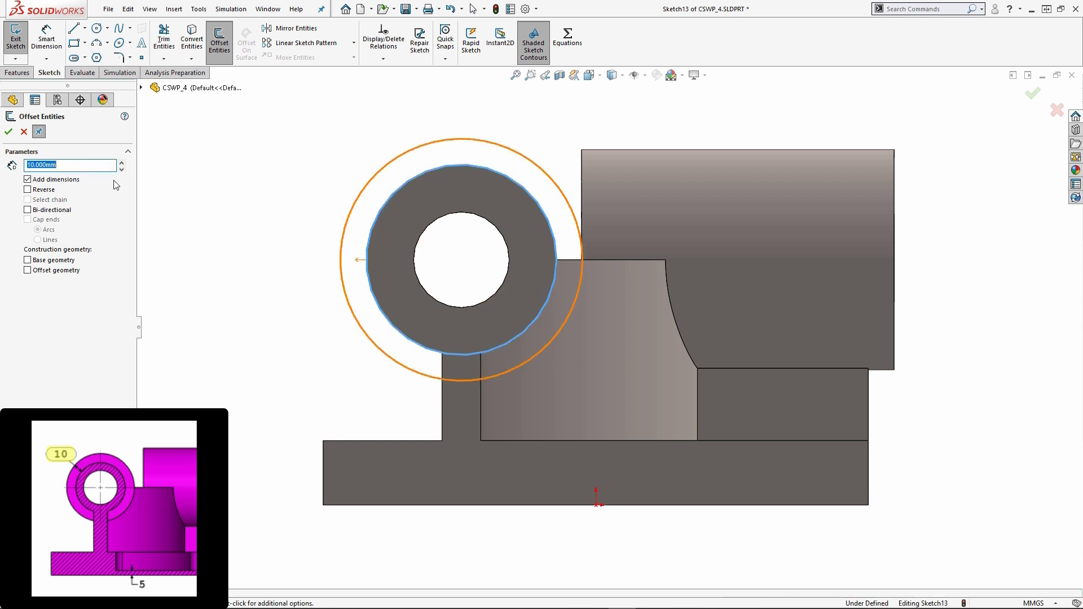
left_click(27, 190)
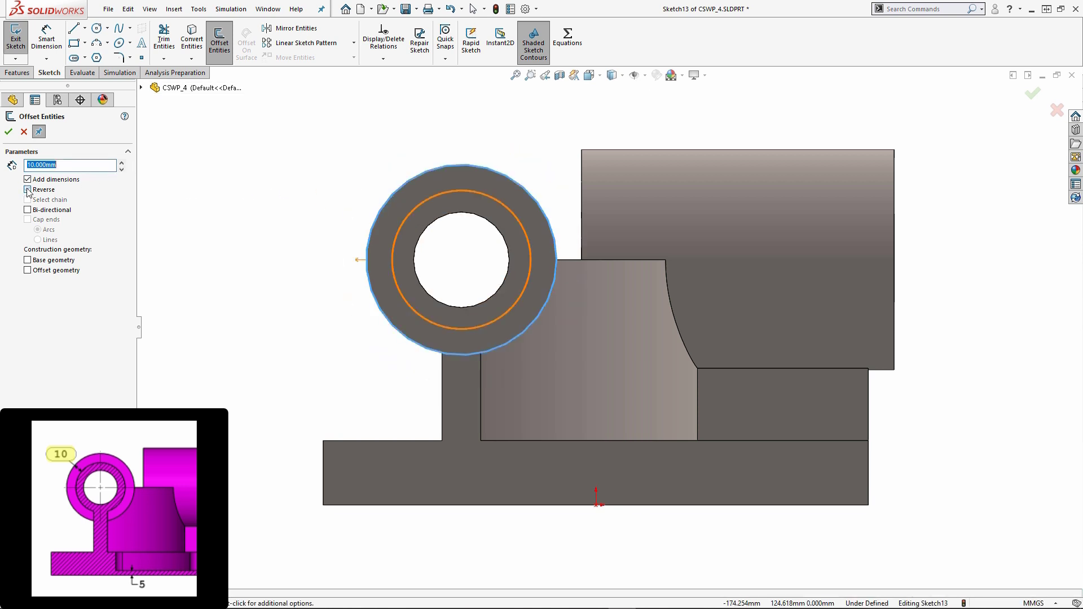
left_click(8, 133)
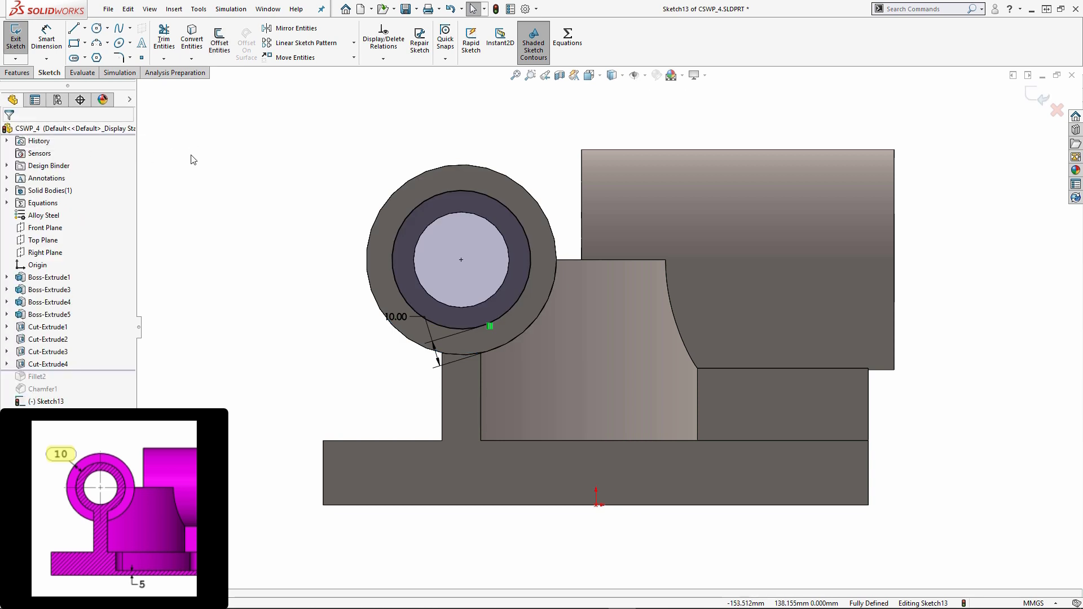
Step: Convert the outer circular edge of the cylinder's end face into a sketch circle
left_click(192, 38)
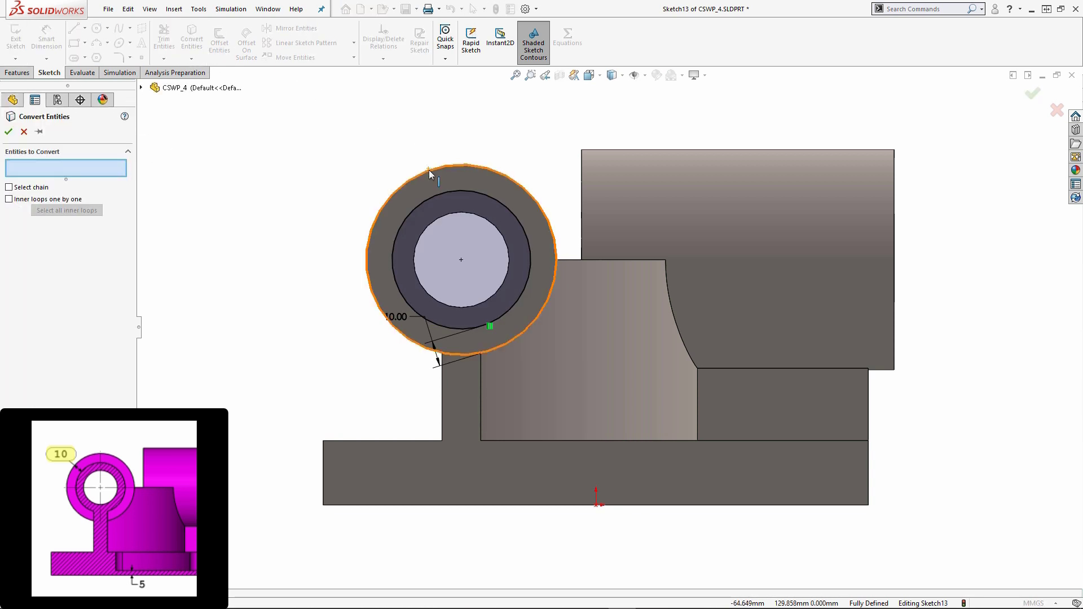
left_click(429, 170)
left_click(8, 132)
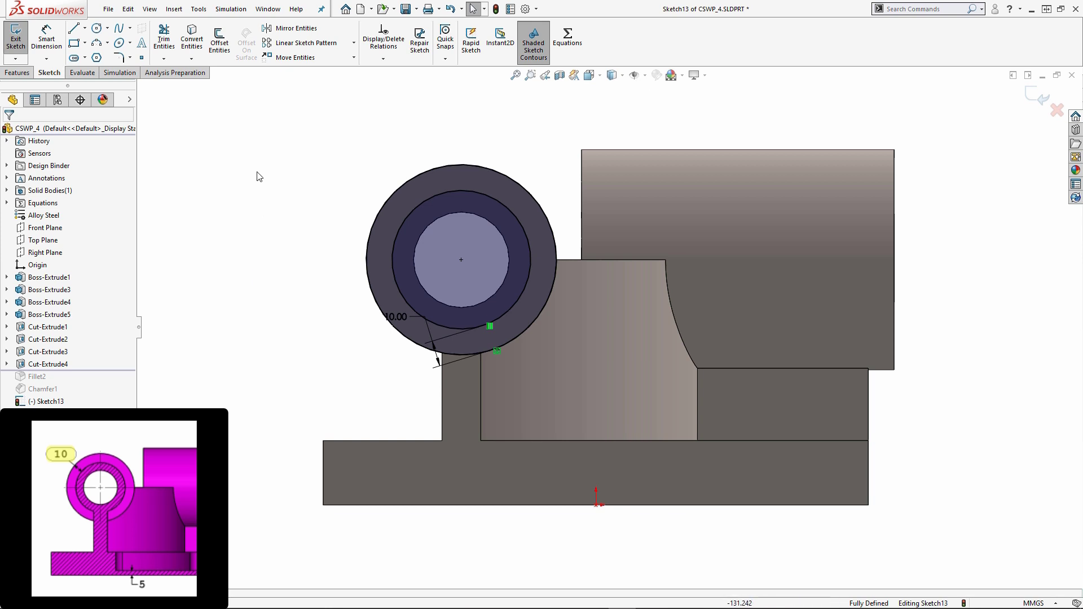
Step: Sketch two vertical lines between the outer and offset circles, in line with both sides of the supporting rib
left_click(73, 28)
scroll(471, 326, "down", 3)
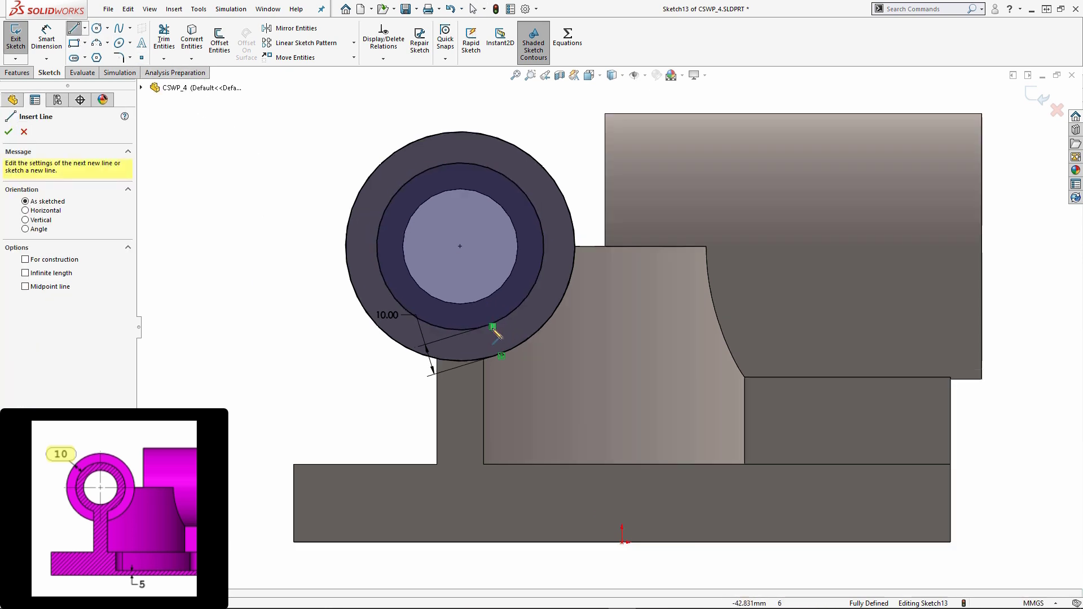
left_click(426, 374)
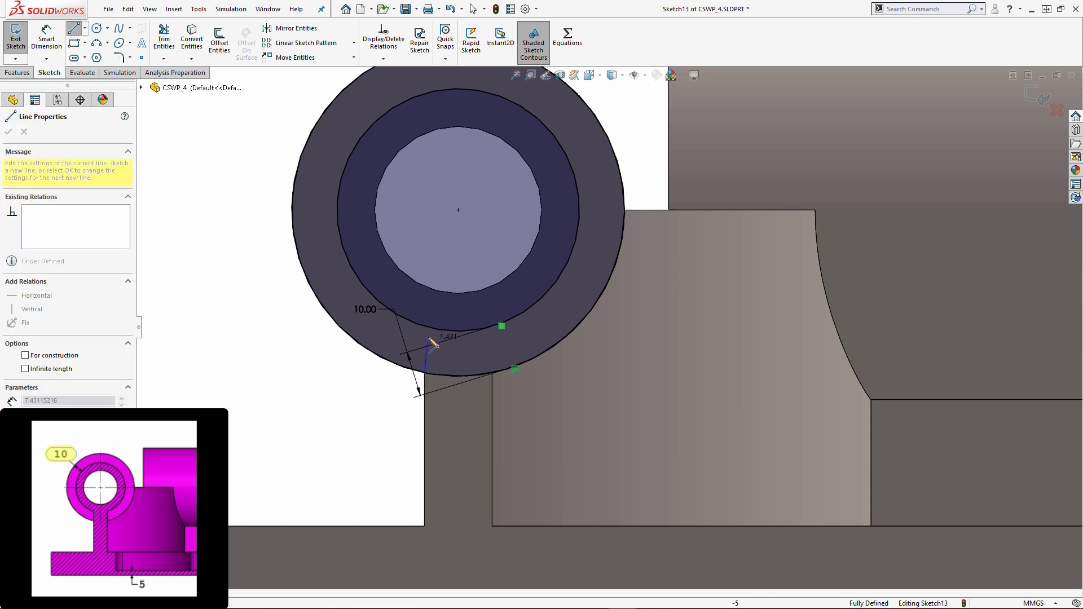
left_click(426, 327)
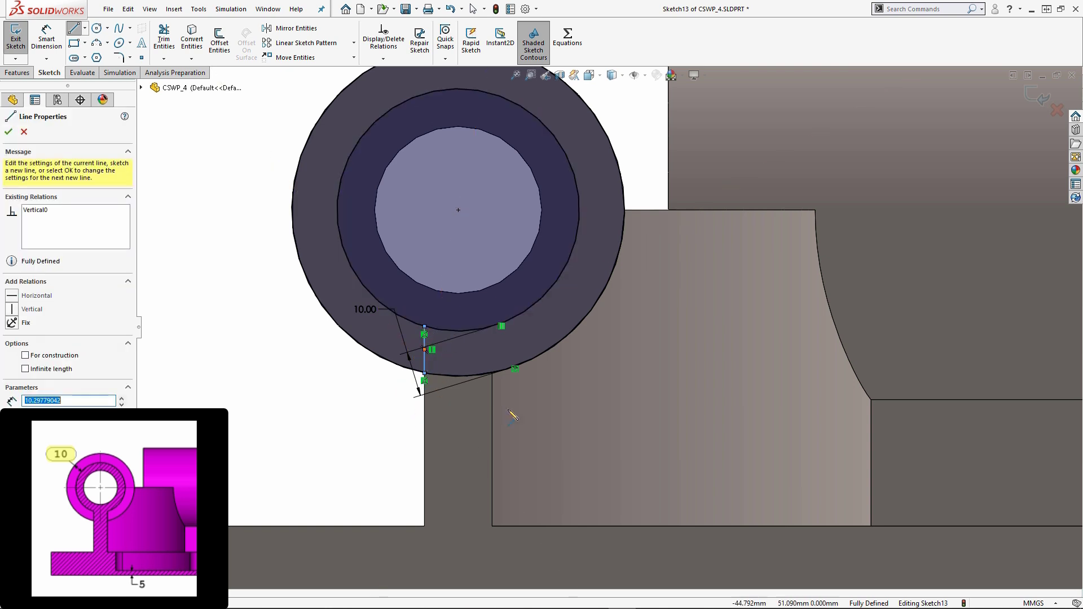
left_click_drag(492, 373, 492, 328)
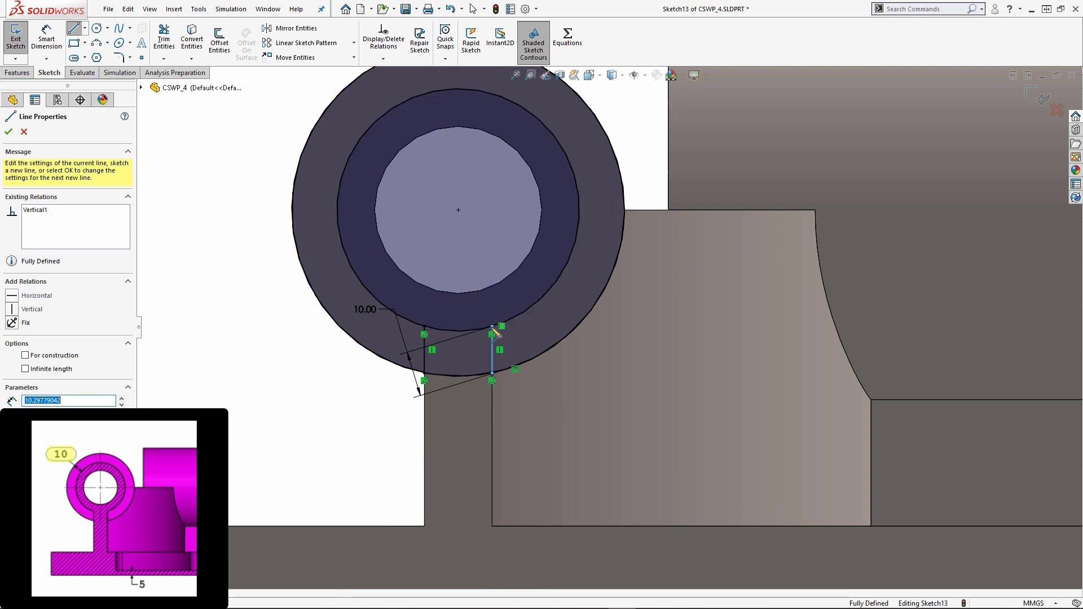
key("Escape")
key("f")
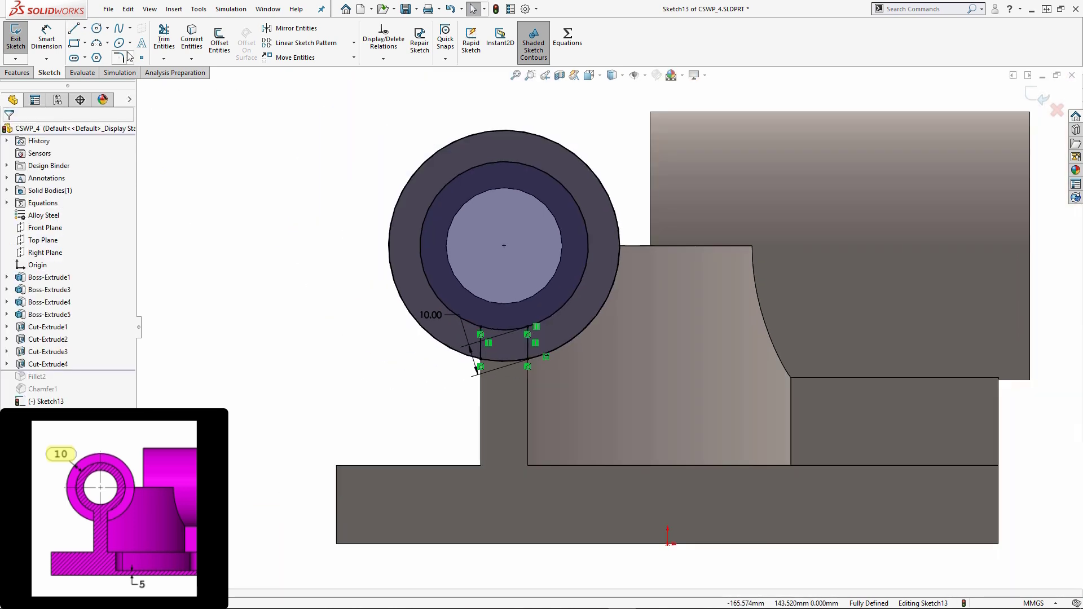
Step: Power trim both circles' arcs between the two vertical lines, leaving a ring profile open above the rib
left_click(164, 41)
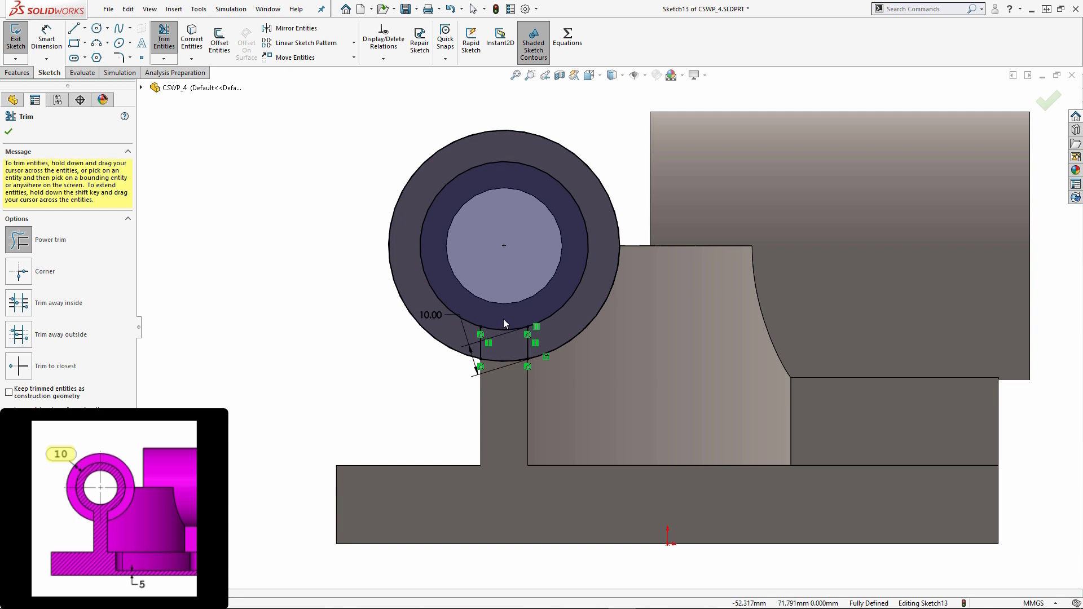
left_click_drag(504, 322, 503, 374)
middle_click_drag(391, 379, 401, 367)
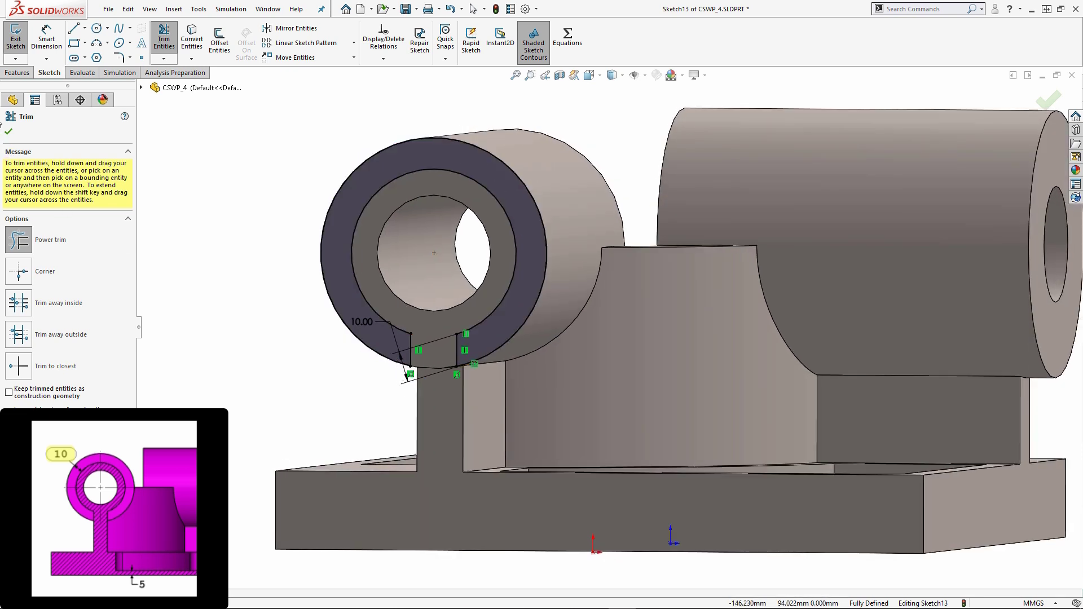
left_click(8, 132)
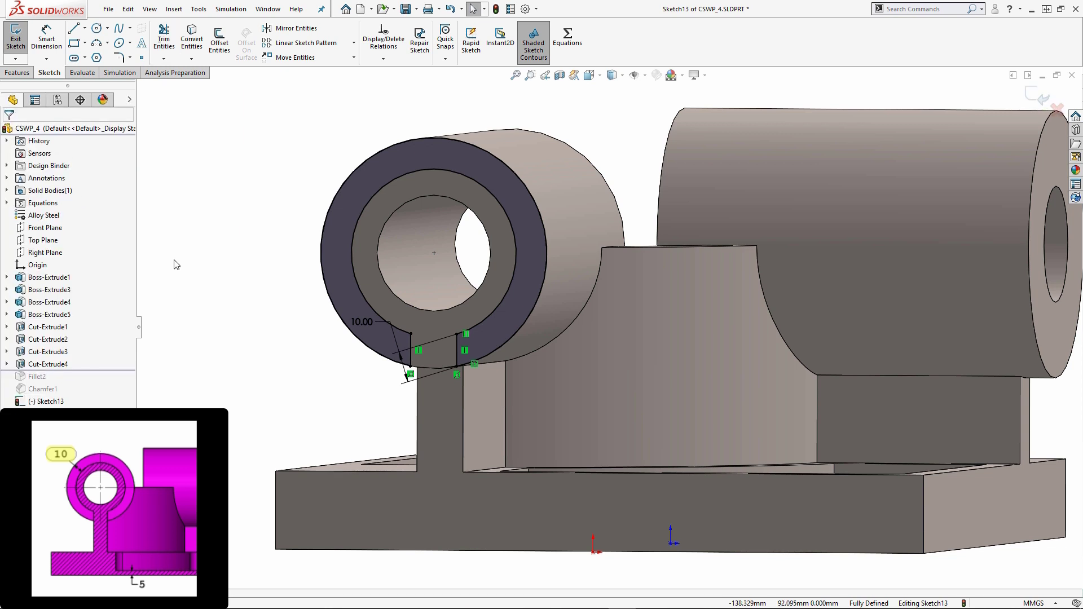
Step: Begin an Extruded Cut of the open ring profile, starting at a 30 mm offset from the sketch plane, reversed into the cylinder
middle_click_drag(216, 265, 227, 266)
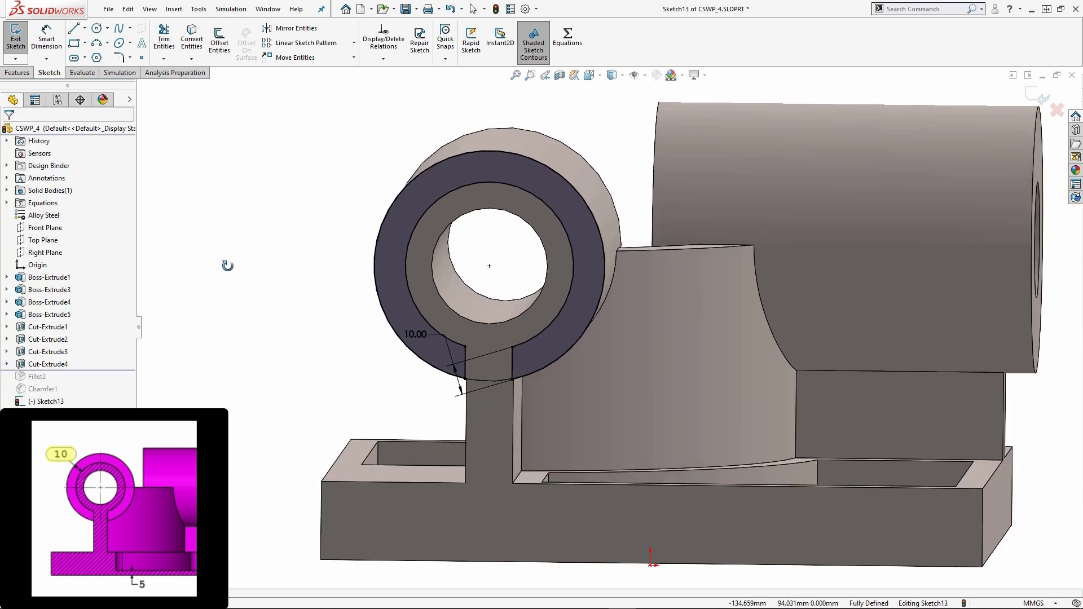
left_click(17, 72)
left_click(168, 40)
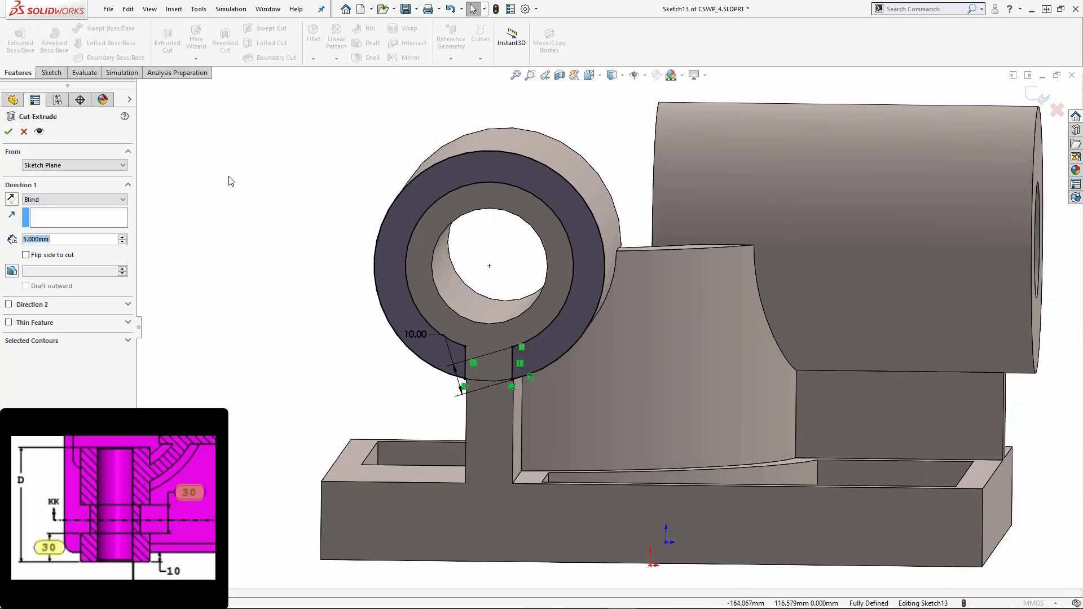
left_click(76, 165)
left_click(76, 197)
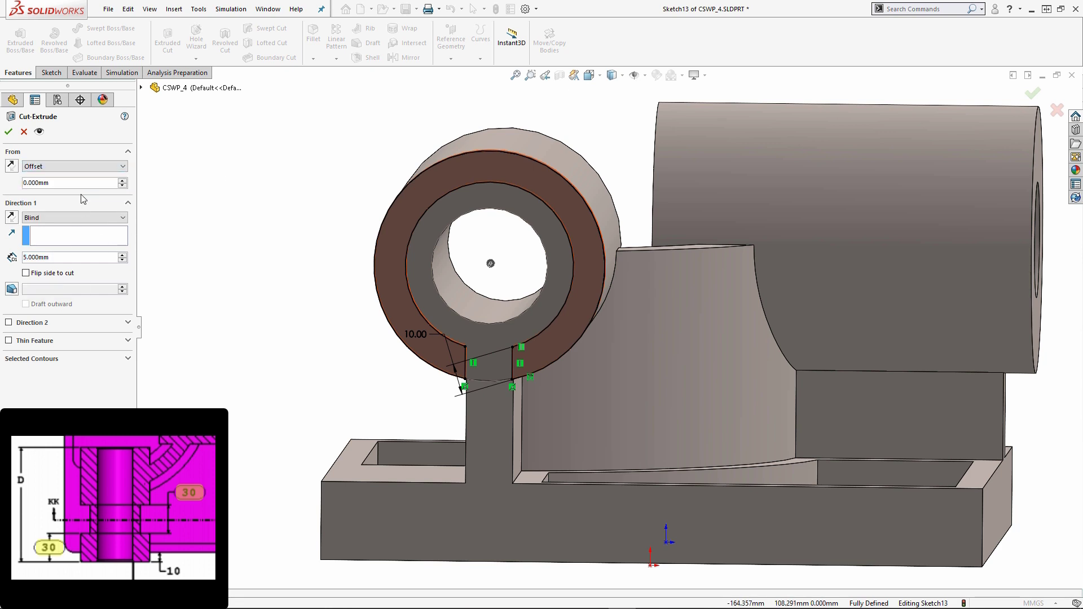
type("30")
key("Return")
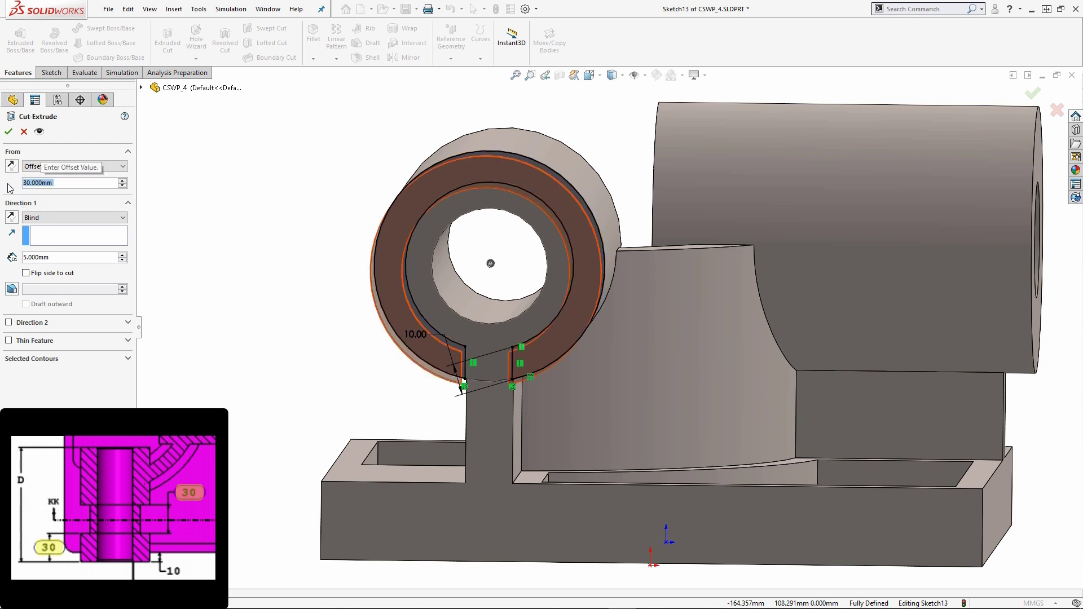
middle_click_drag(423, 126, 359, 145)
scroll(355, 147, "up", 3)
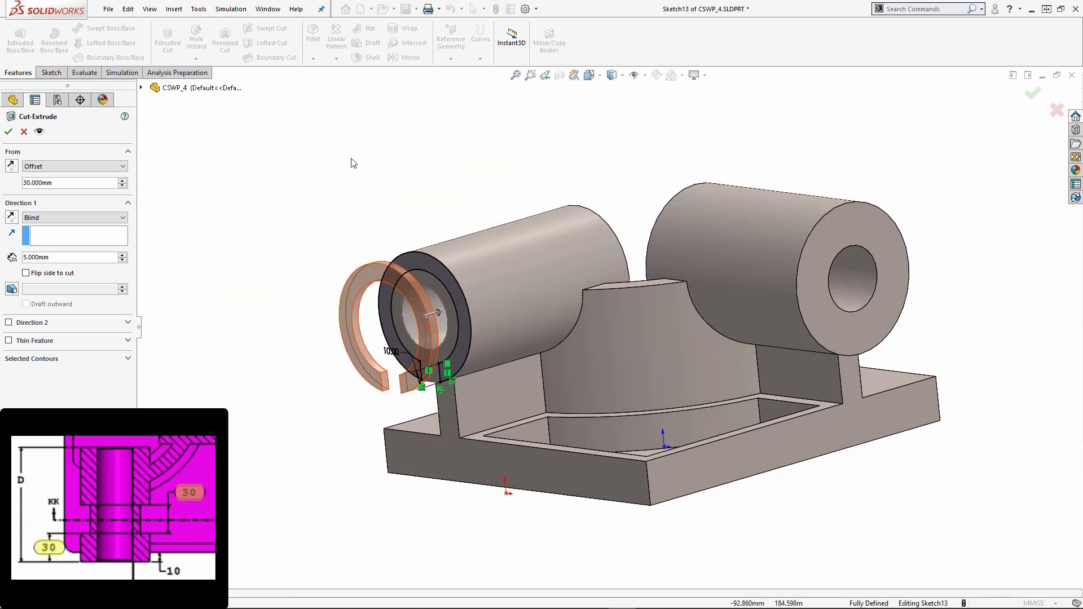
left_click(12, 167)
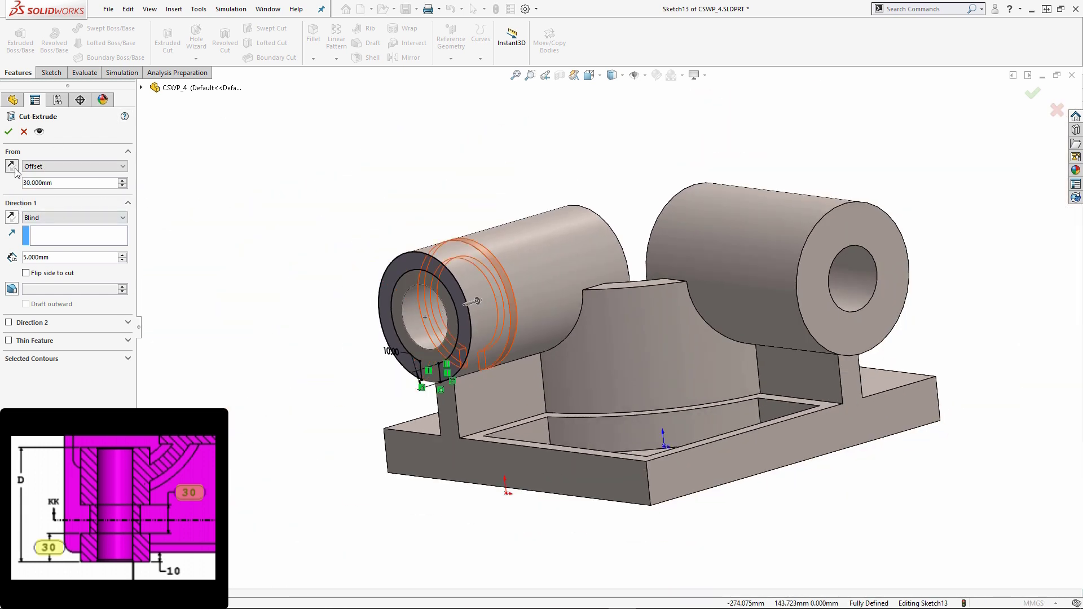
Step: Set the cut's blind depth to 30 mm and complete the groove around the cylinder
double_click(61, 259)
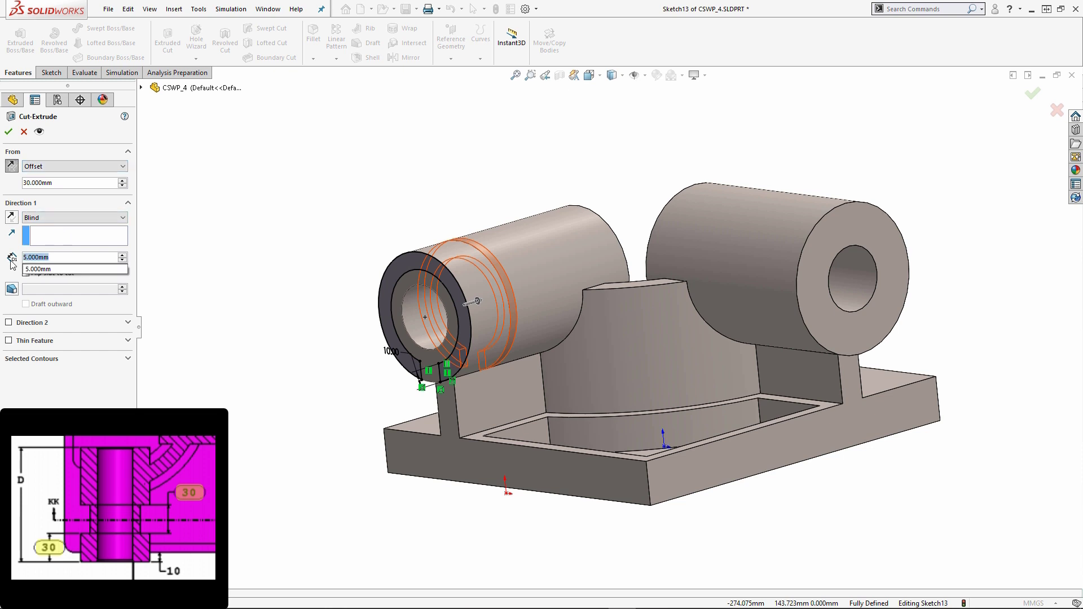
type("30")
key("Return")
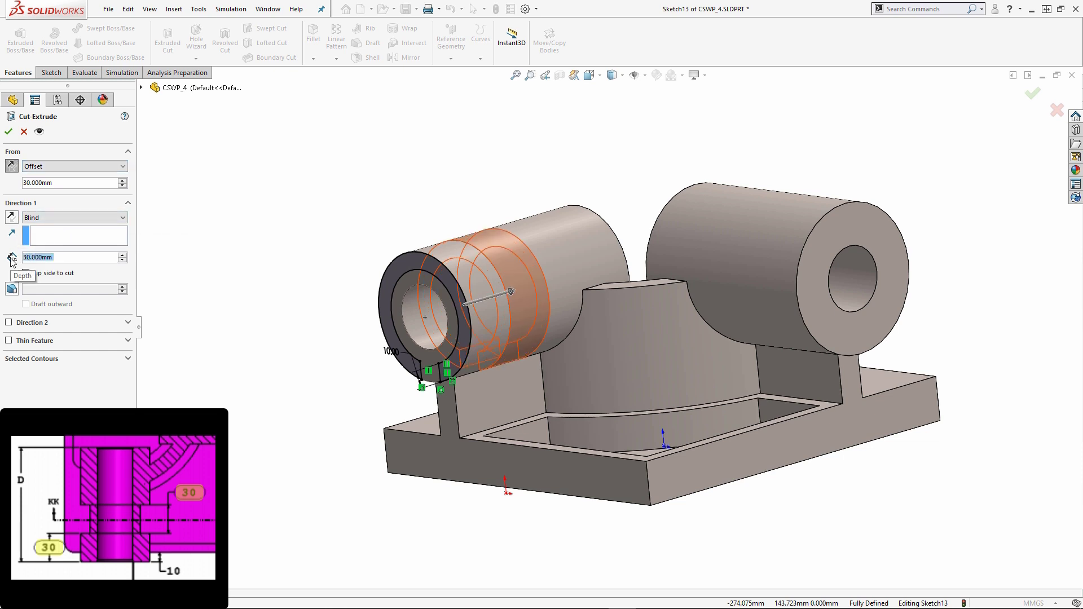
middle_click_drag(184, 251, 213, 248)
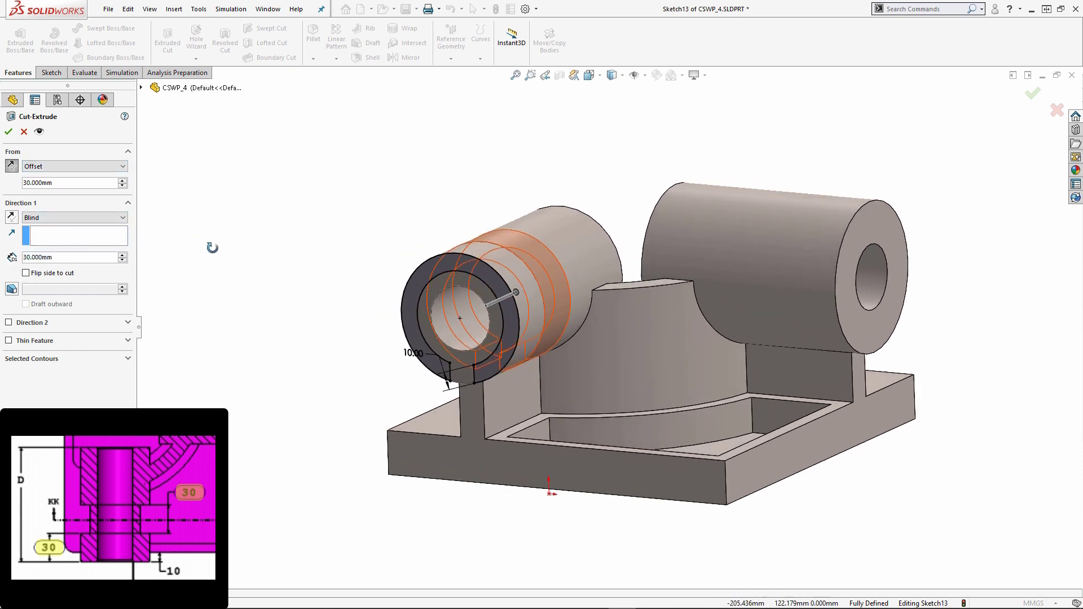
left_click(9, 133)
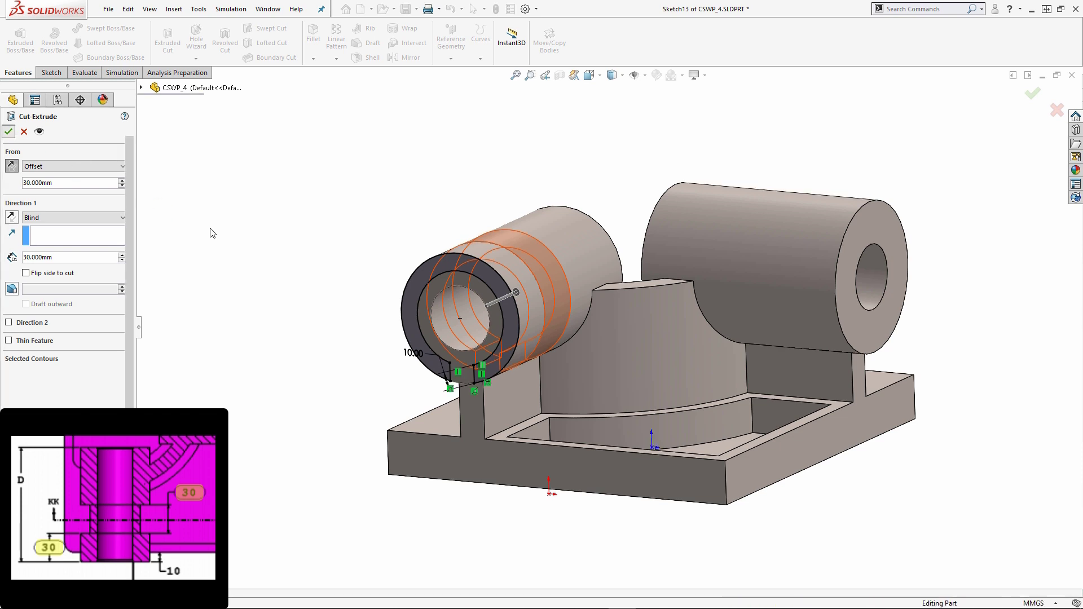
Step: Roll the model forward to the end of the feature tree, restoring Fillet2 and Chamfer1
middle_click_drag(290, 241, 304, 264)
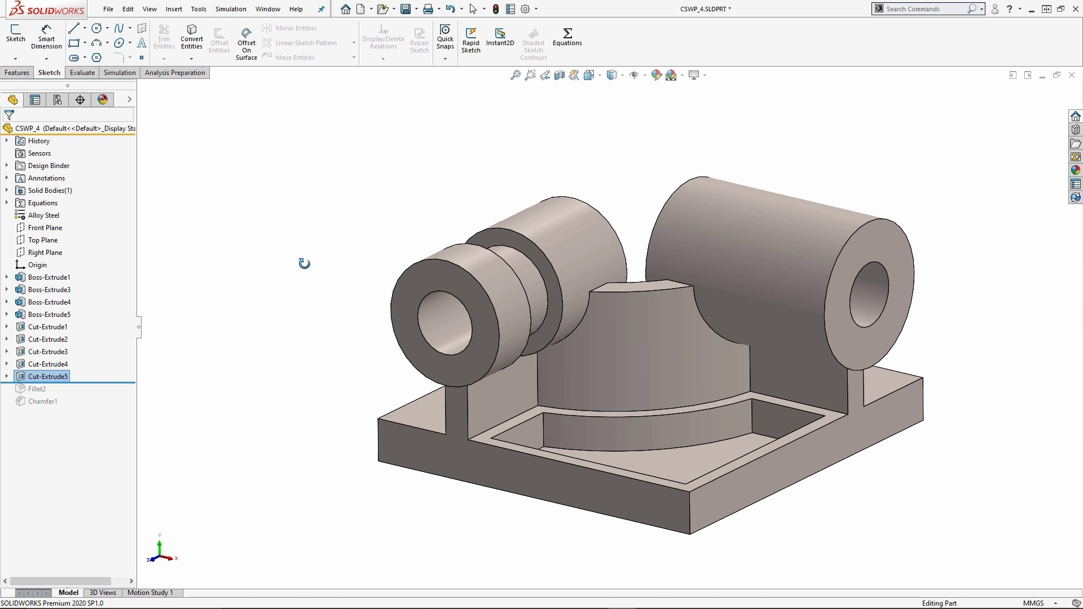
key("z")
key("z")
left_click_drag(94, 384, 99, 407)
scroll(546, 381, "down", 2)
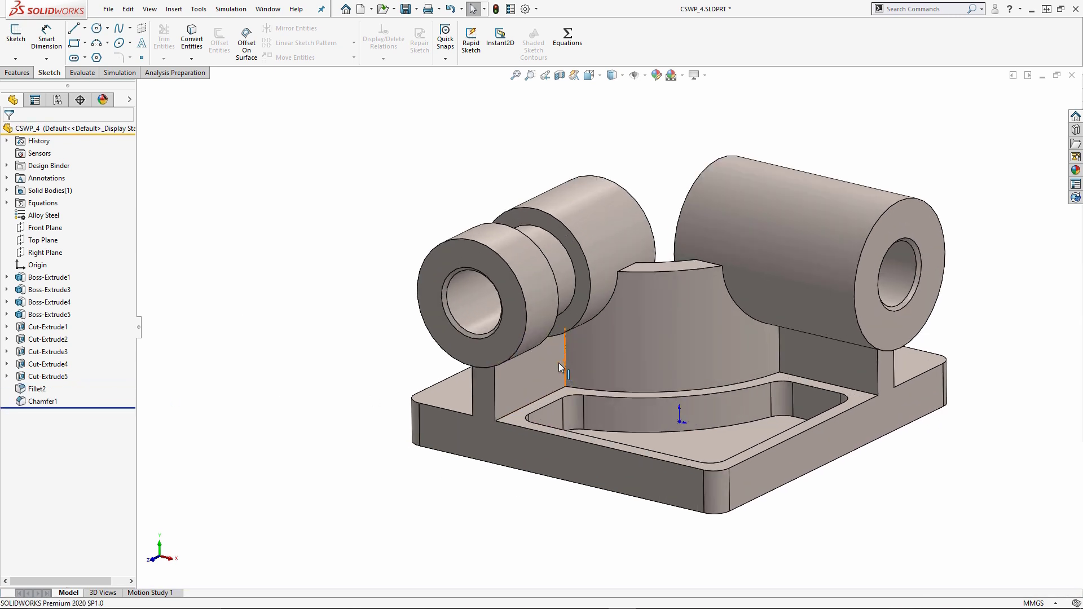
Step: Edit Chamfer1 on the four bore edges to set its angle to 30 degrees
middle_click_drag(558, 363, 528, 339)
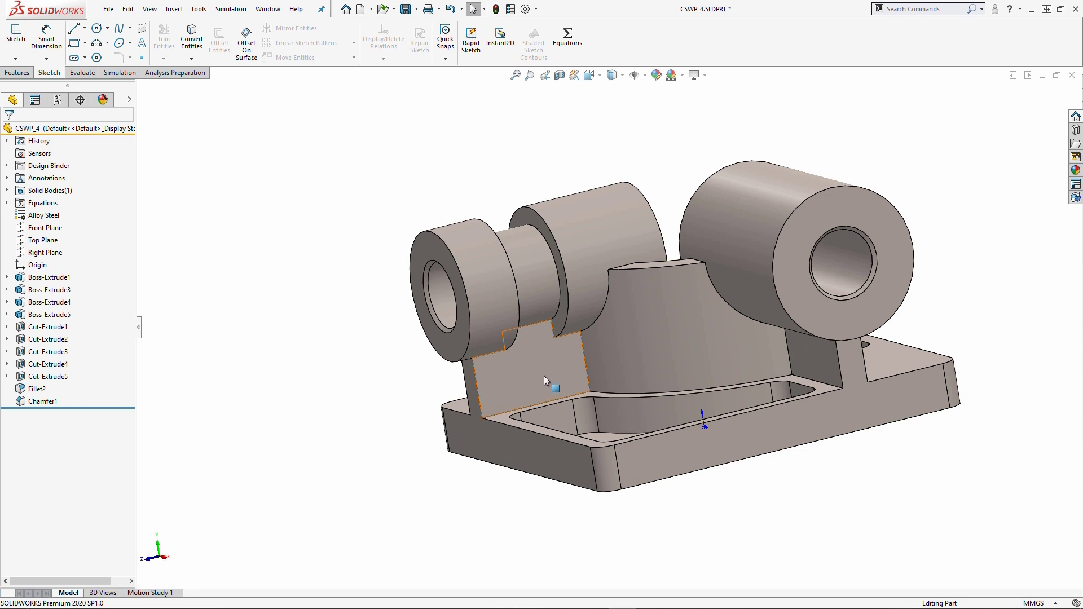
middle_click_drag(535, 364, 562, 395)
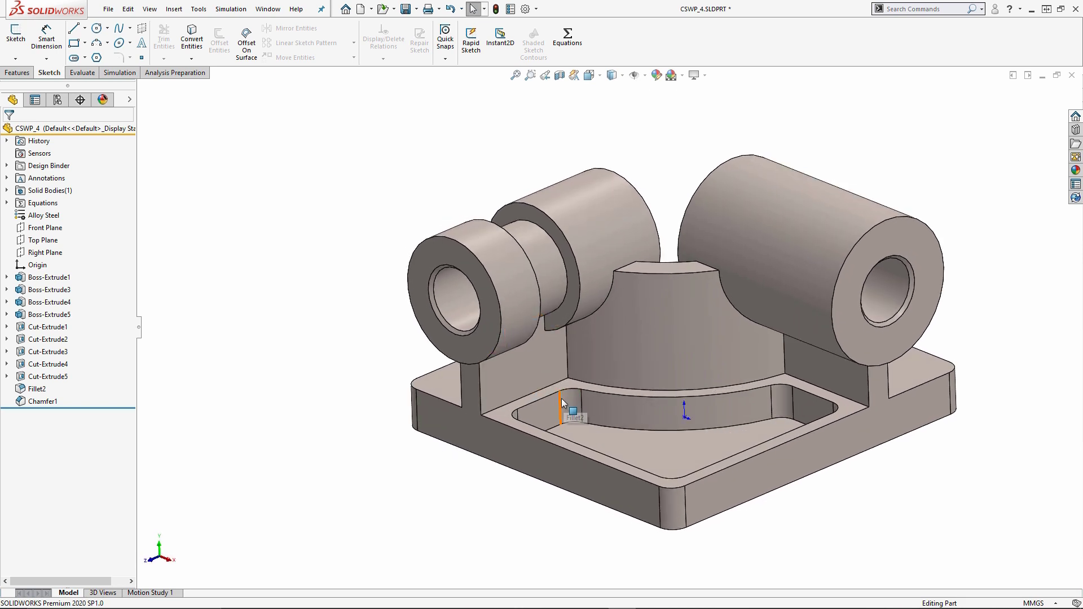
right_click(46, 409)
left_click(65, 277)
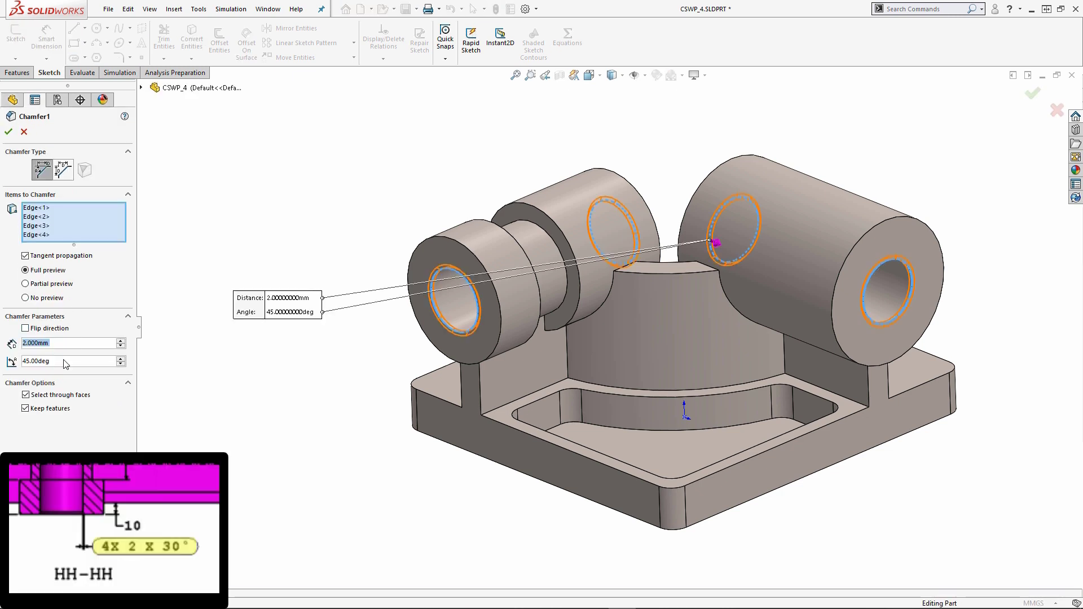
left_click(59, 361)
type("30.0")
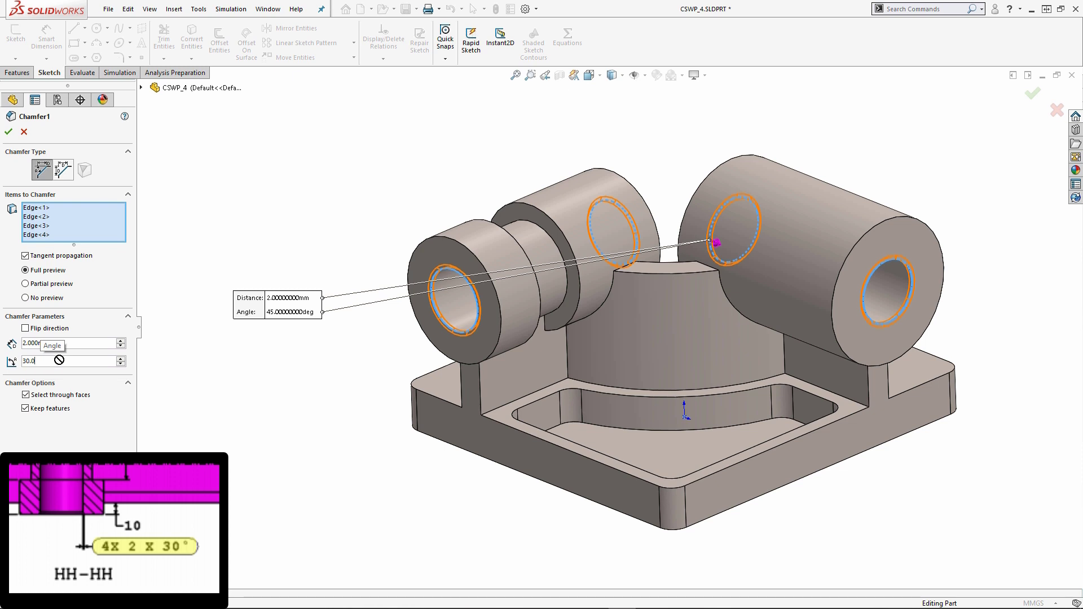
key("Return")
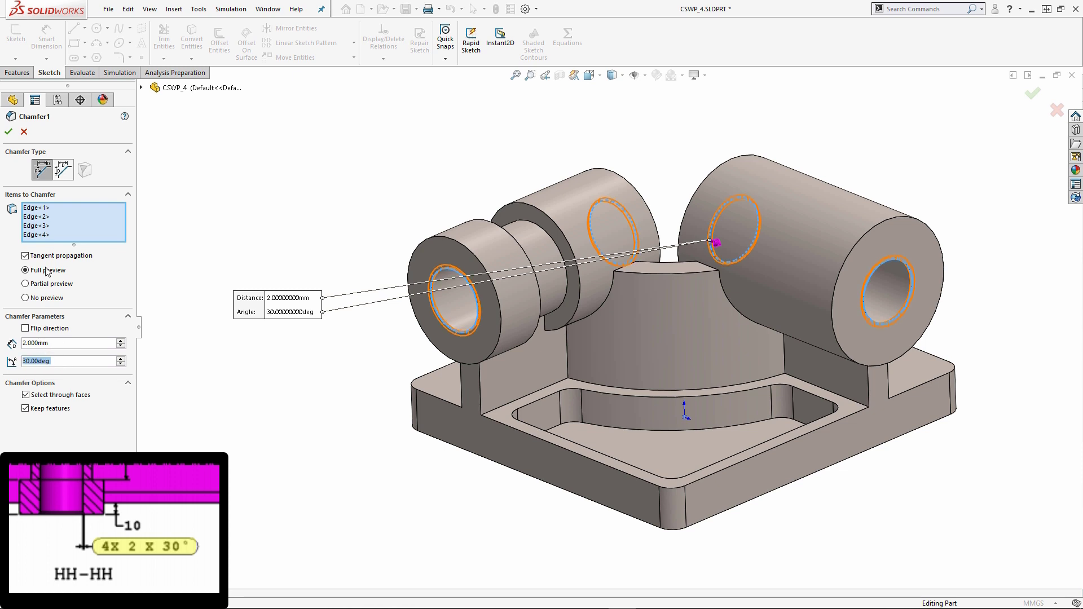
left_click(8, 133)
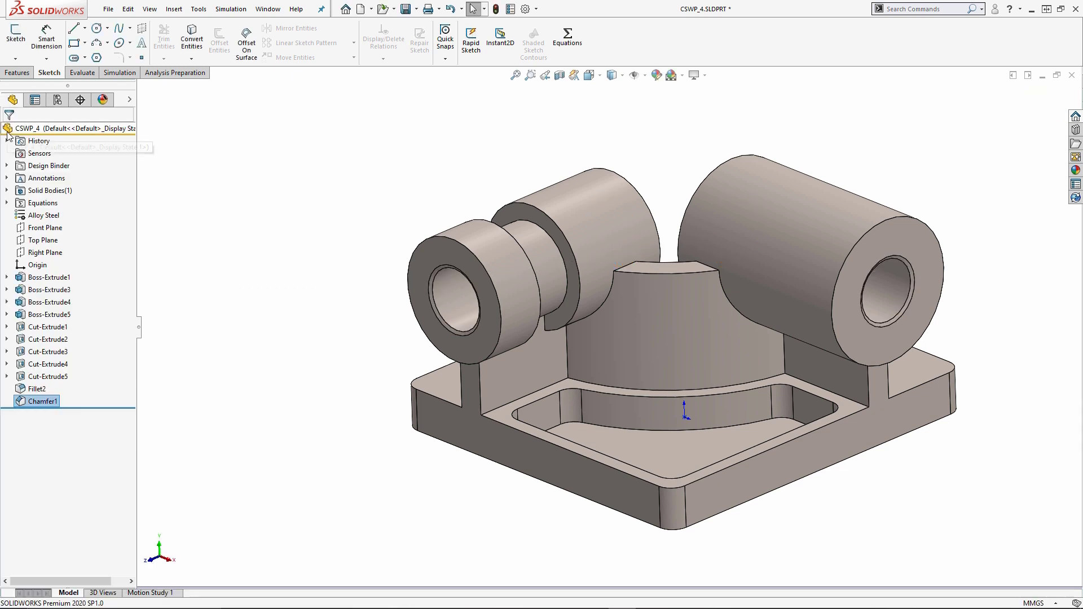
Step: Evaluate the finished part's mass properties in isometric view to read its mass in grams
key("ctrl+7")
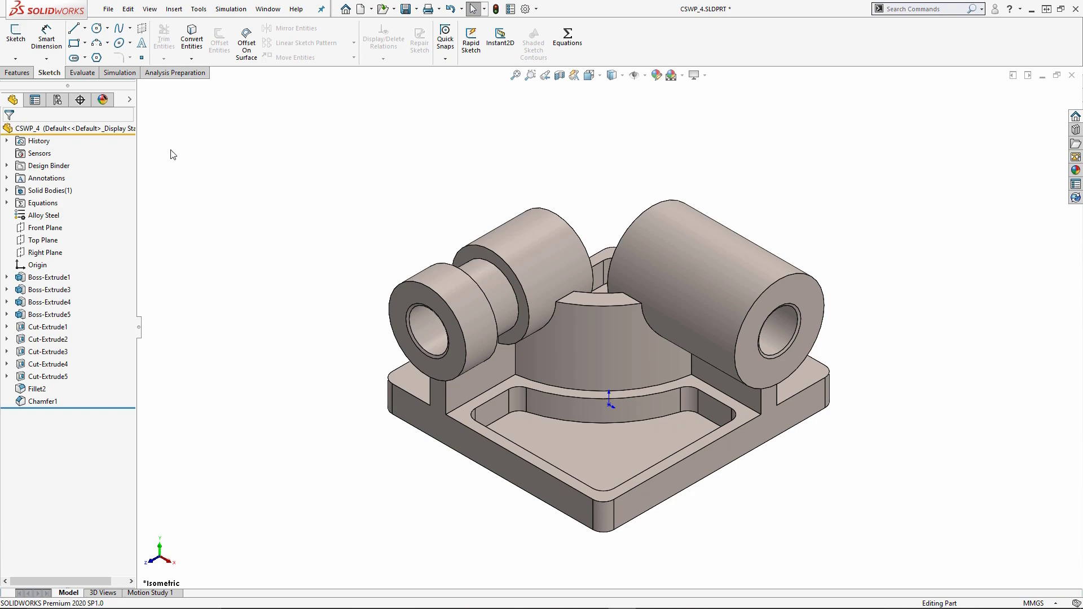
left_click(88, 72)
left_click(146, 39)
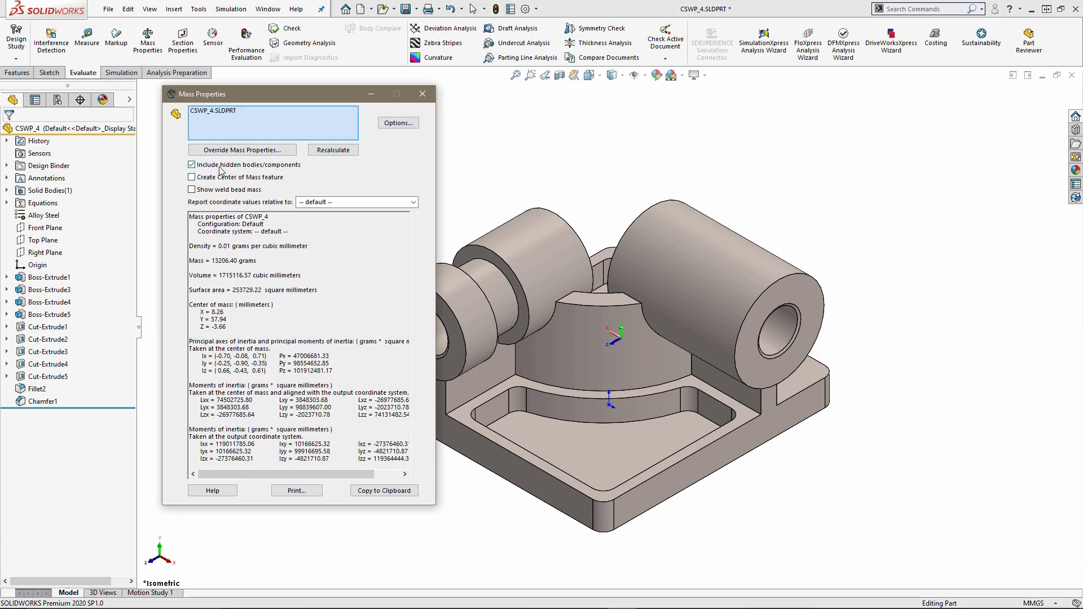
left_click_drag(247, 93, 191, 83)
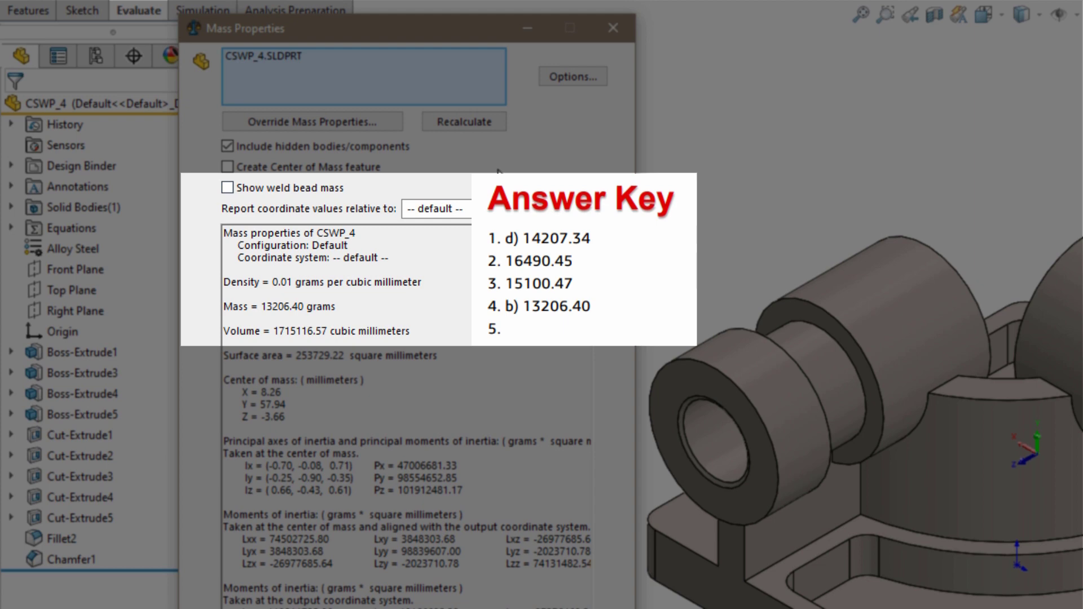
Step: Close the mass report and set the global variables A to 229 and B to 217 in the part's equations
left_click(613, 28)
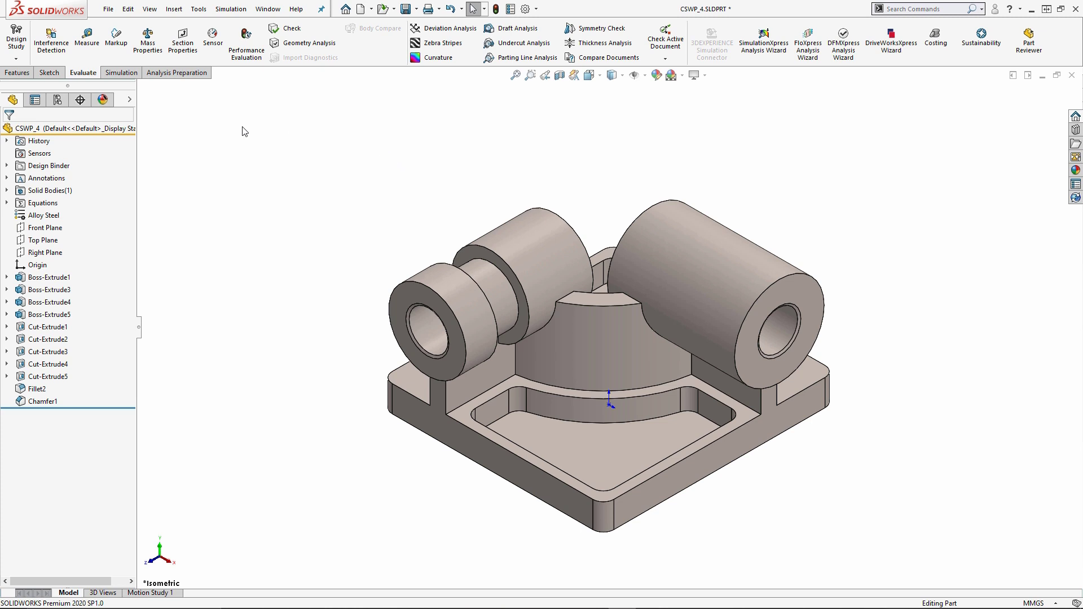
key("e")
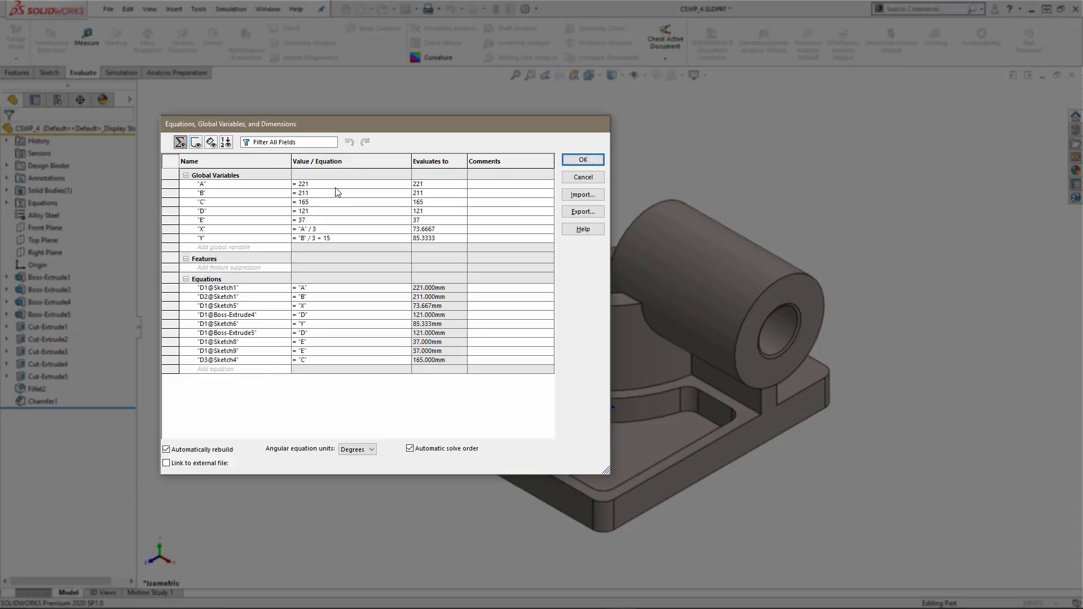
left_click(335, 185)
key("BackSpace")
type("9")
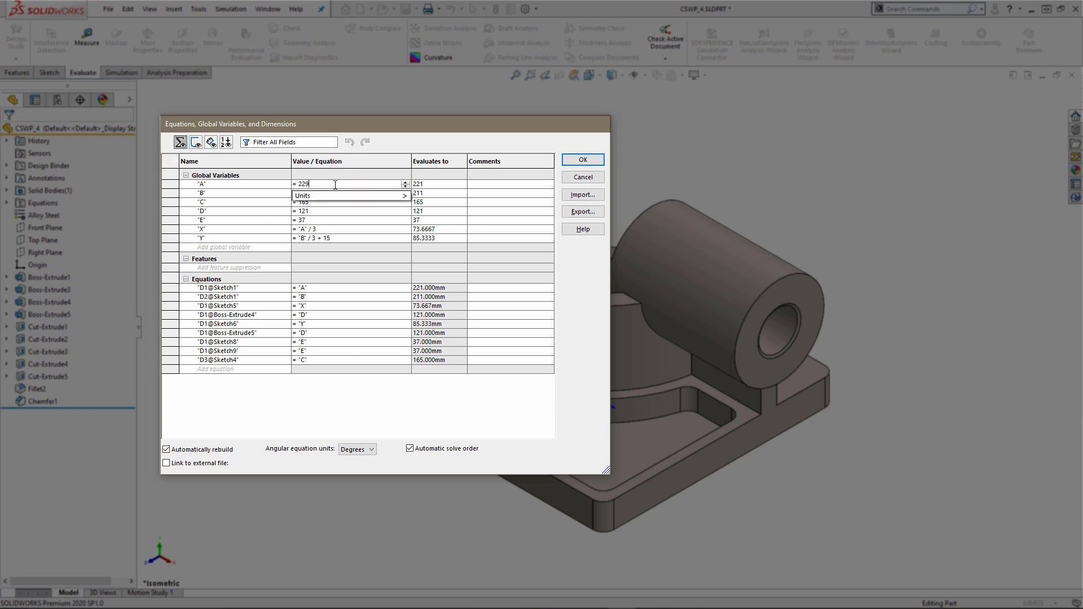
key("Return")
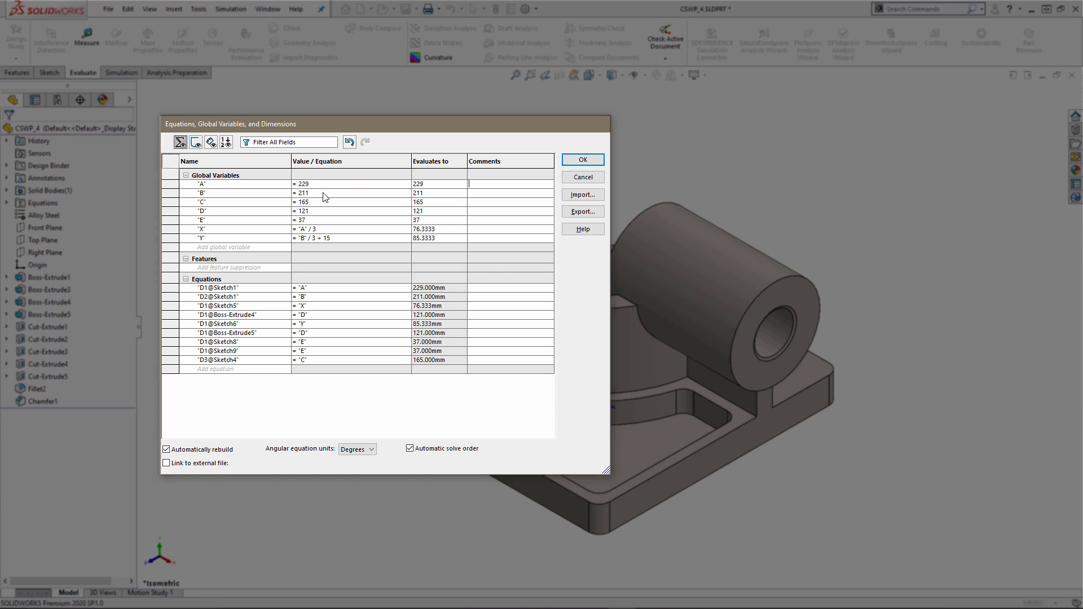
left_click(324, 192)
key("BackSpace")
type("7")
key("Return")
Step: Set the global variables C to 163 and D to 119
left_click(325, 203)
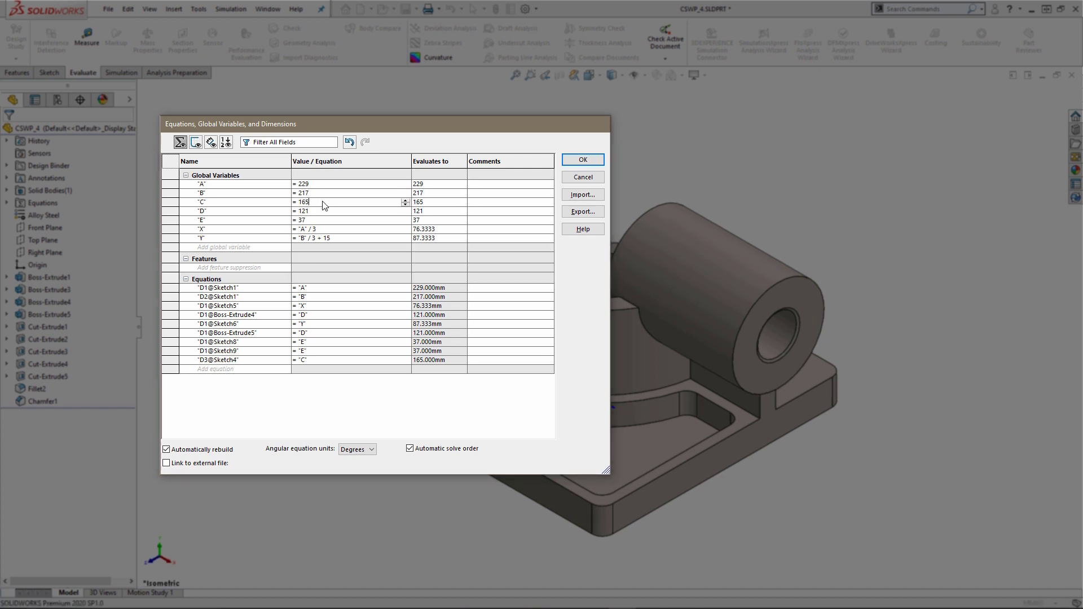
key("BackSpace")
type("3")
key("Return")
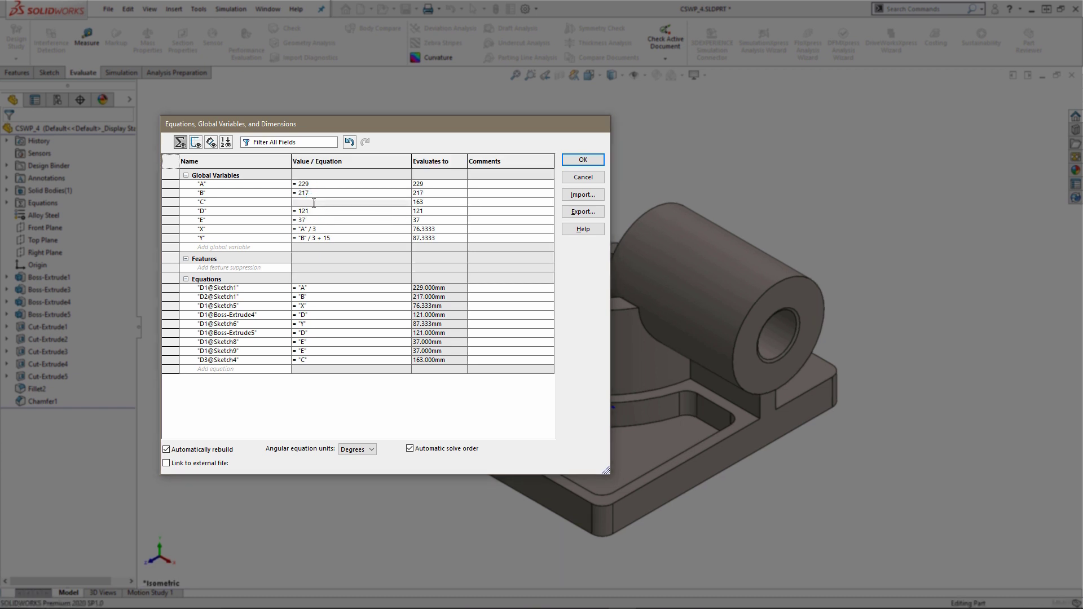
left_click(318, 211)
key("BackSpace")
key("BackSpace")
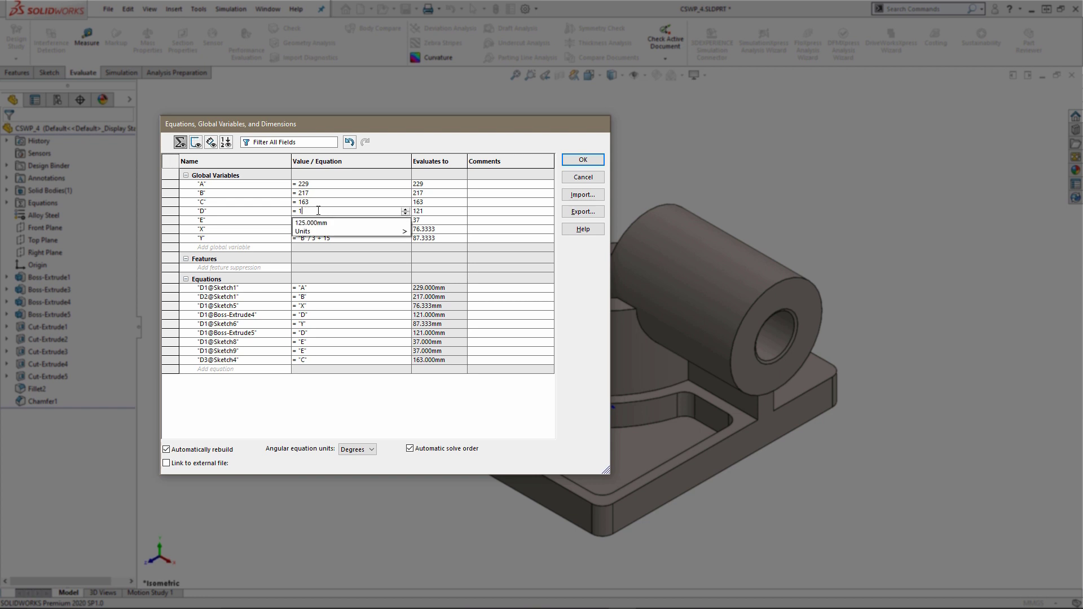
type("19")
key("Return")
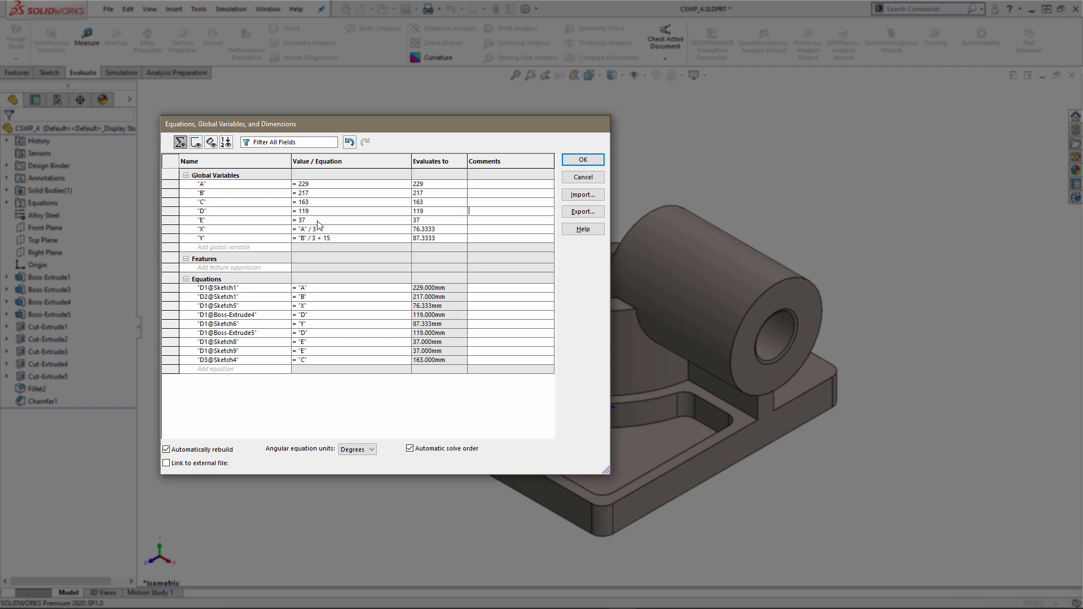
Step: Set the global variable E to 34 and apply the equation changes to the part
left_click(318, 221)
key("BackSpace")
type("4")
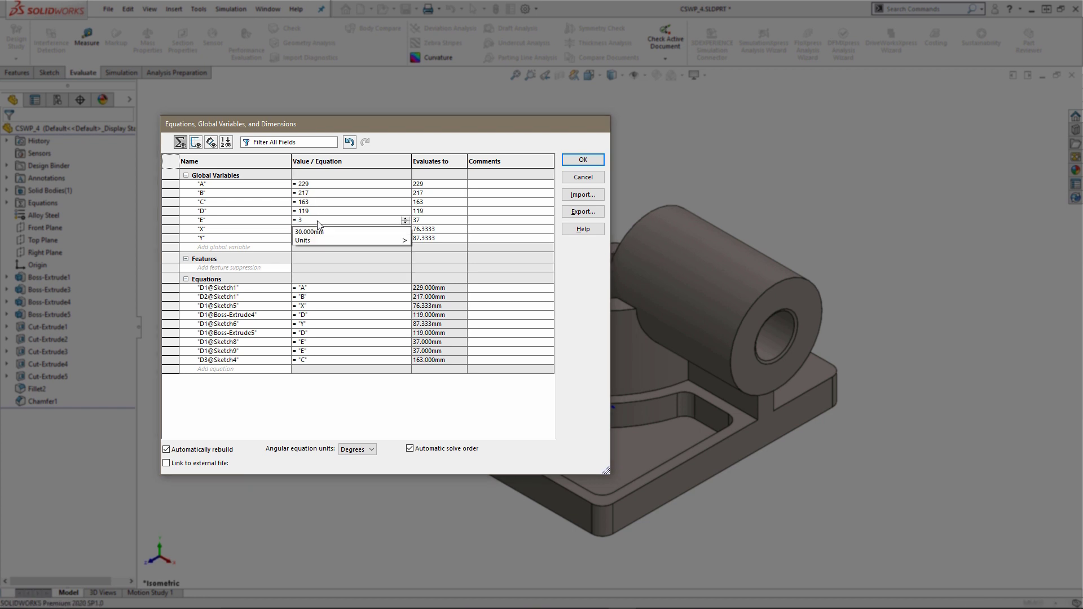
key("Return")
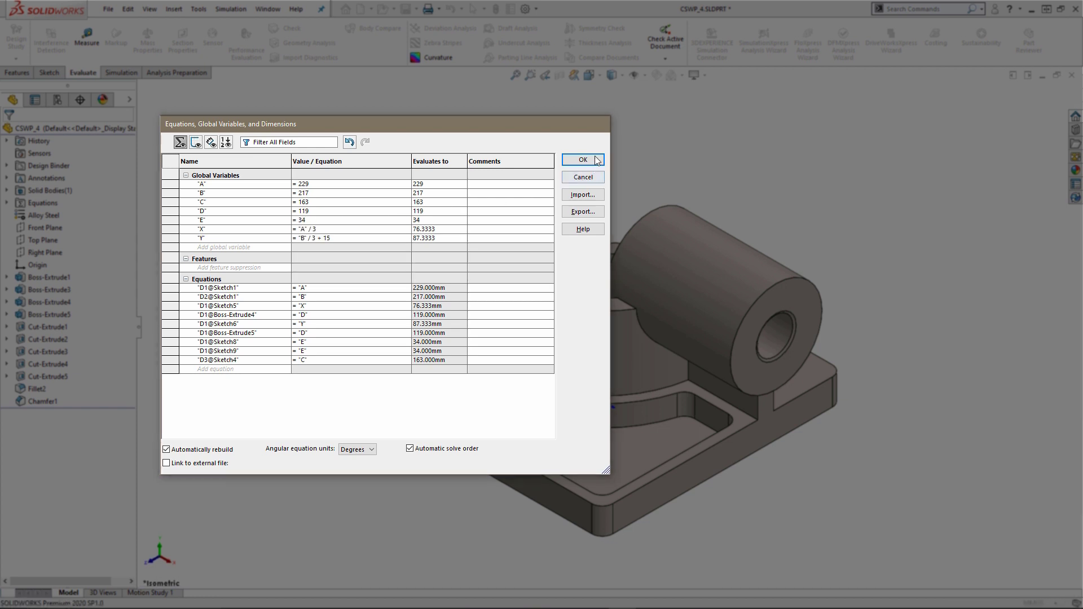
left_click(583, 160)
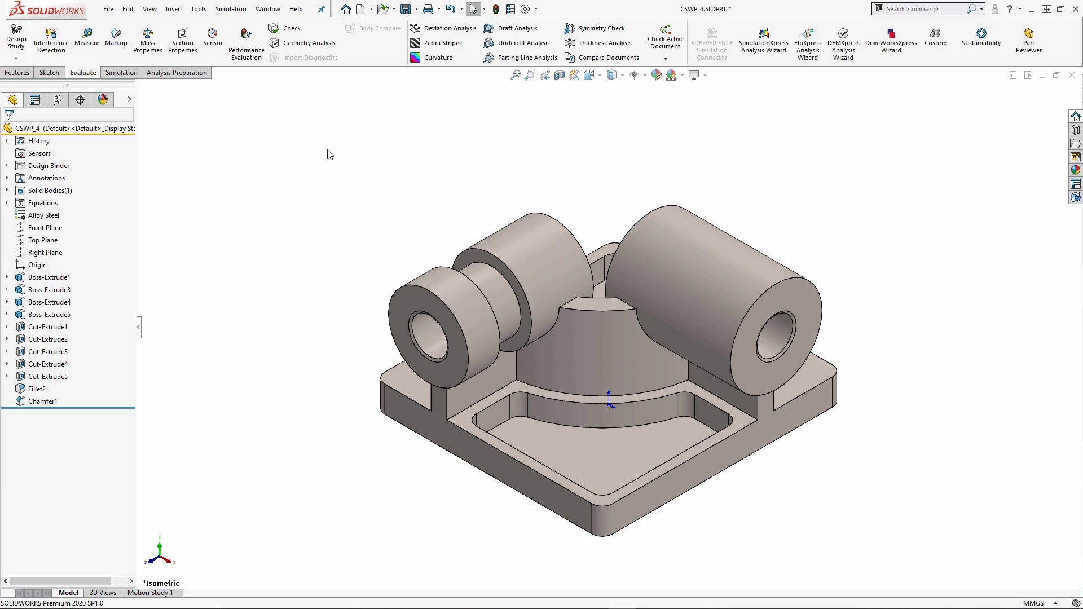
Step: Evaluate the updated part's mass properties to read its mass in grams
left_click(146, 50)
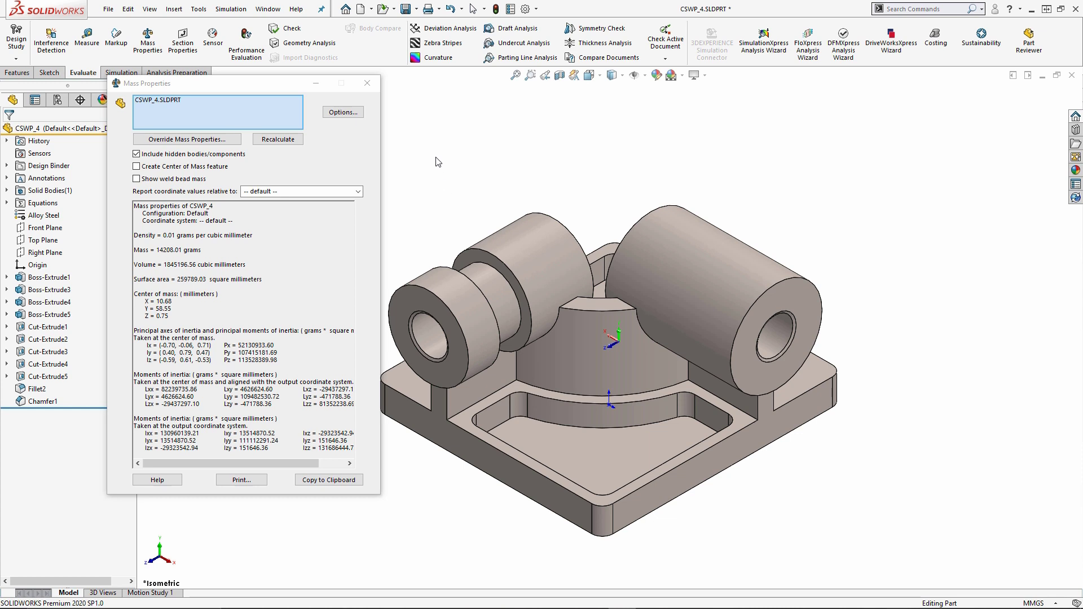
left_click(367, 83)
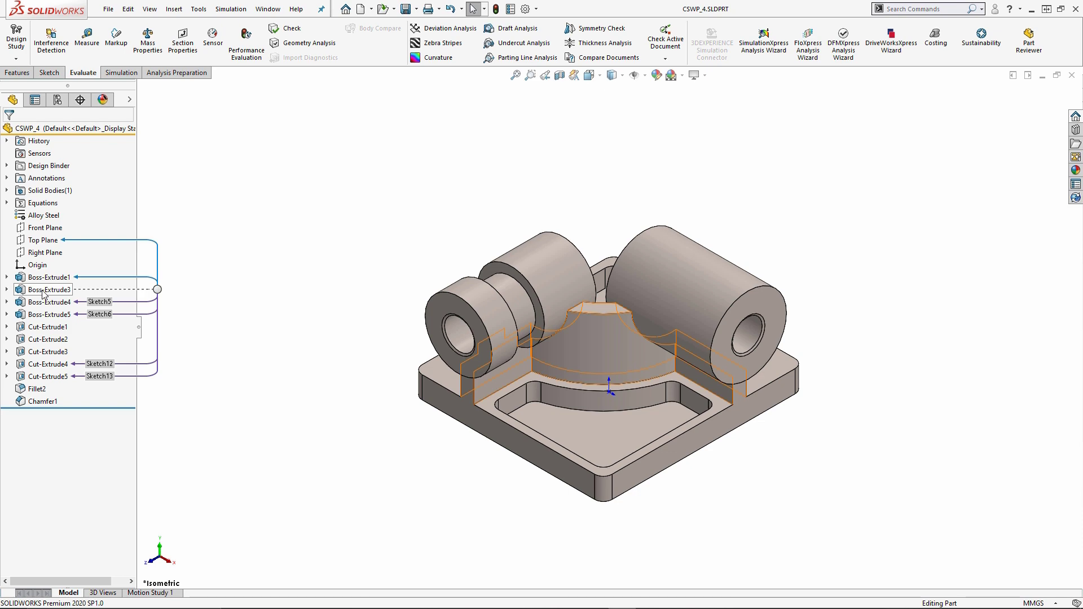
Step: Examine the delete confirmation options for Boss-Extrude3, including absorbed and child features, and decline the deletion
right_click(44, 294)
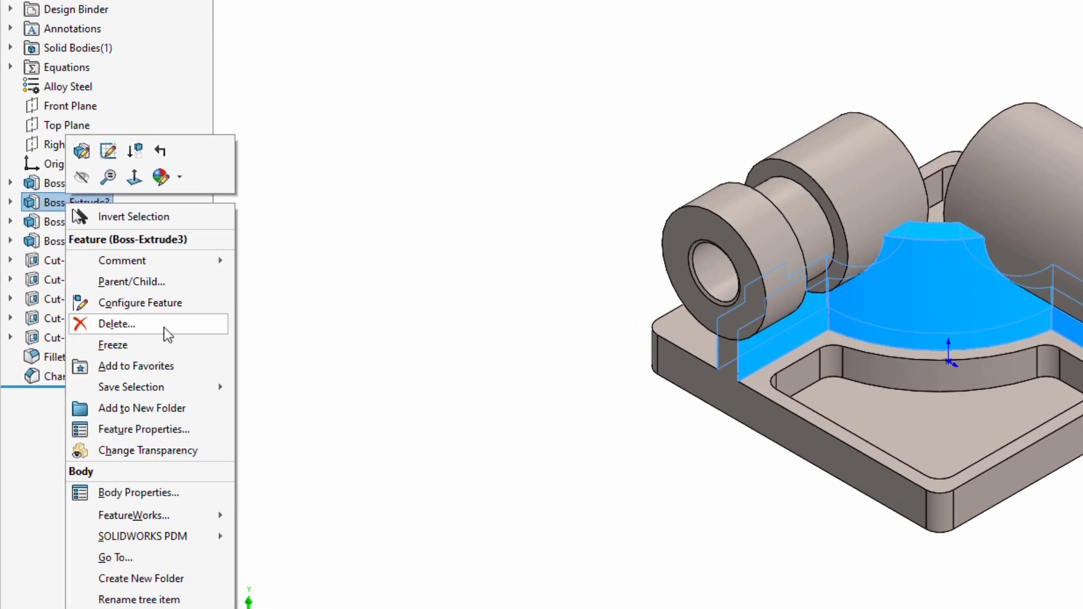
left_click(99, 372)
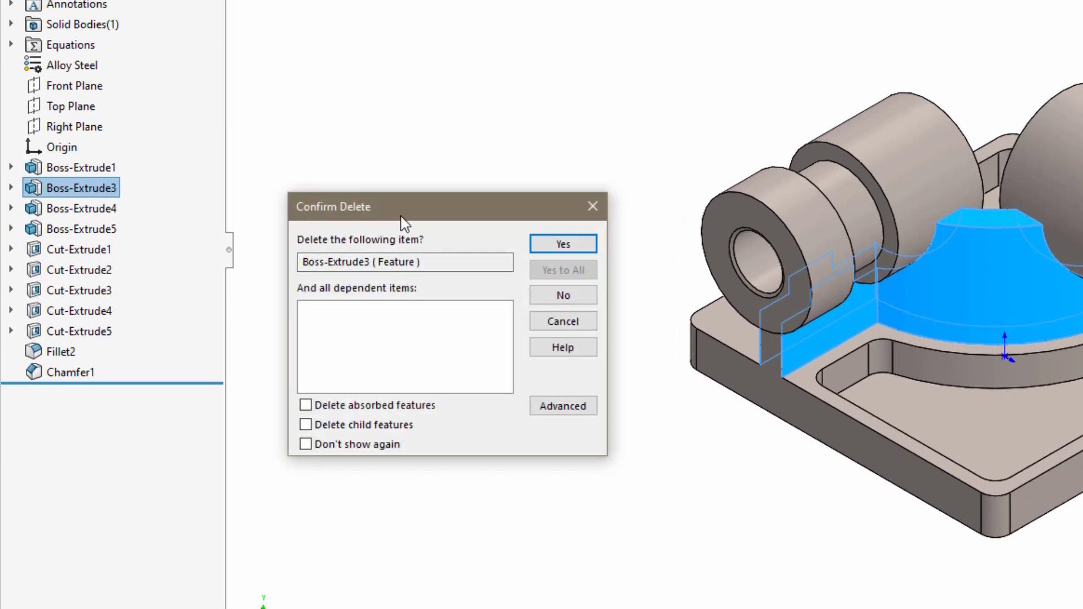
left_click_drag(395, 219, 420, 223)
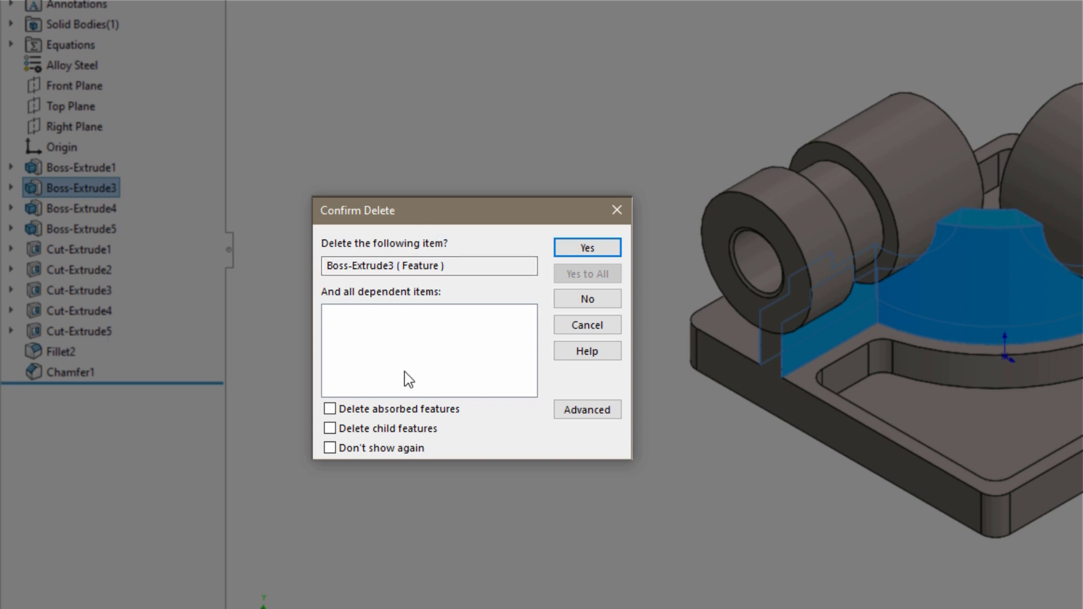
left_click(585, 305)
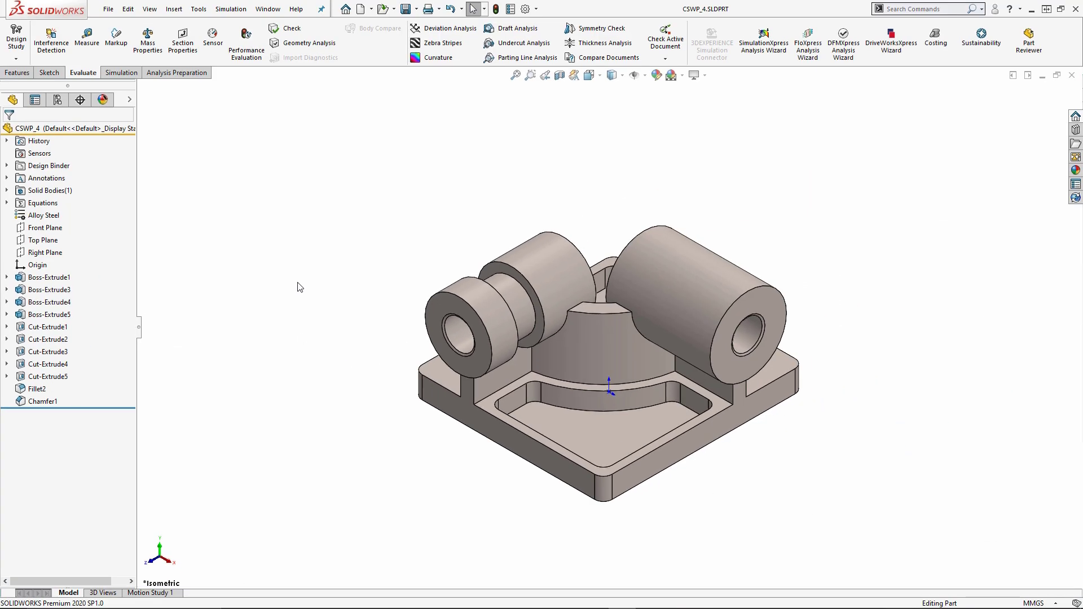
Step: Review the dismissed messages in the Messages/Errors/Warnings system options and leave without applying changes
left_click(537, 10)
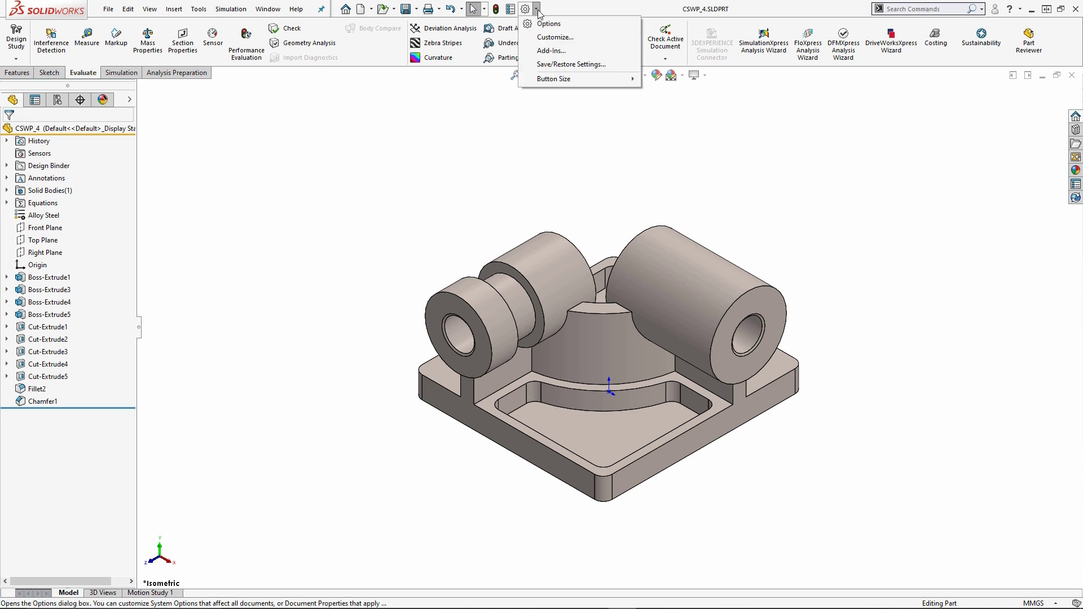
left_click(547, 24)
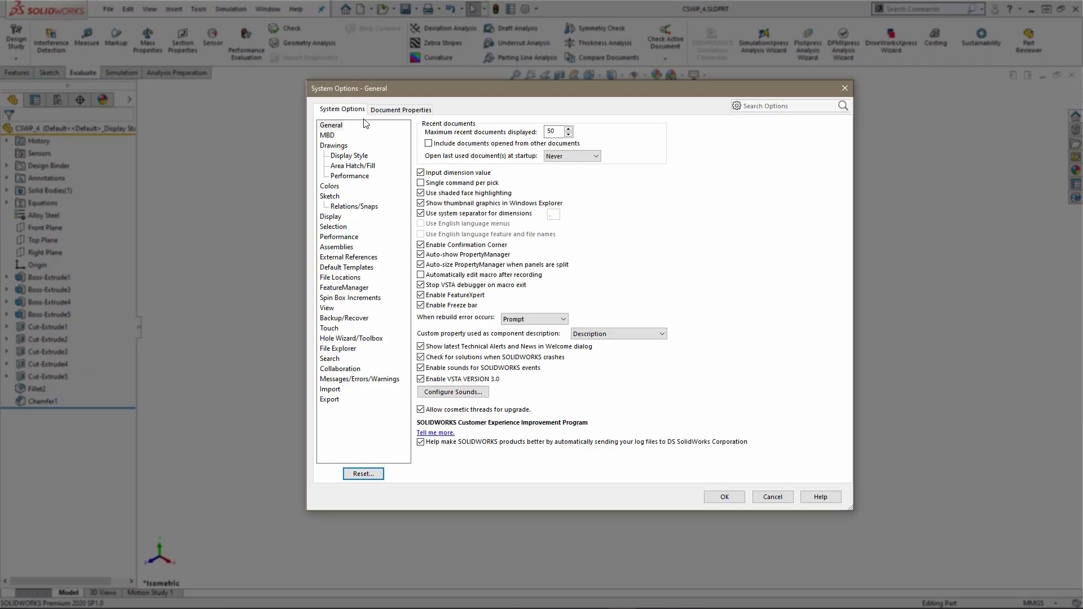
left_click(368, 381)
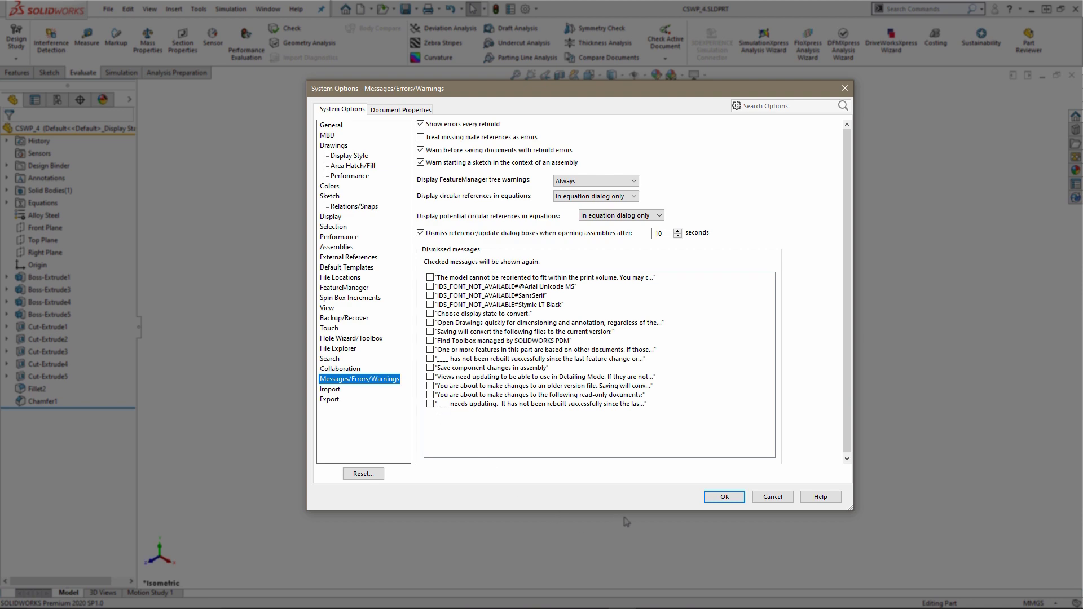
left_click(772, 497)
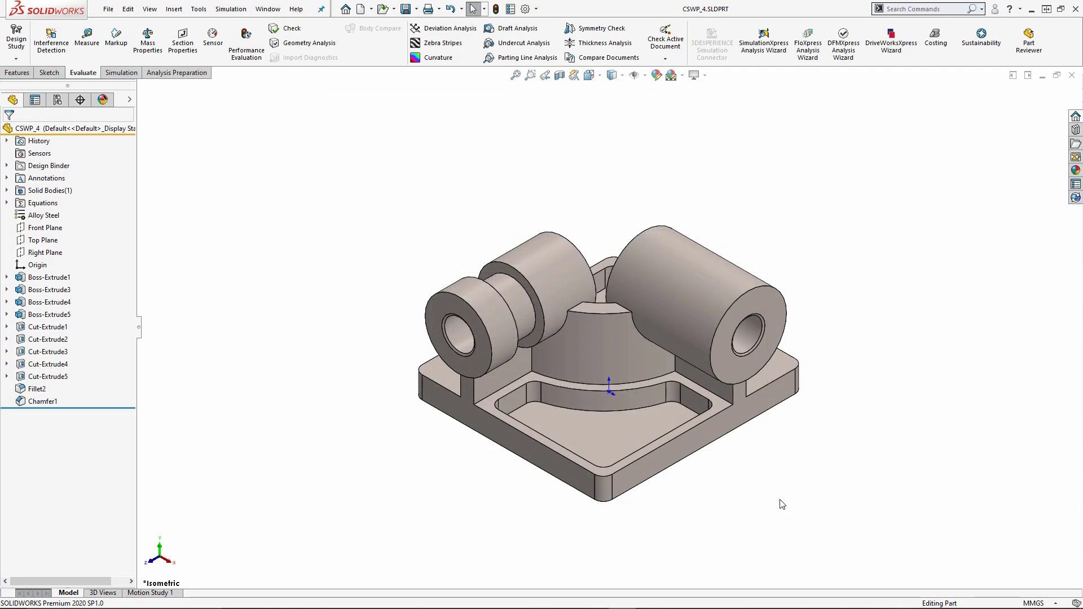